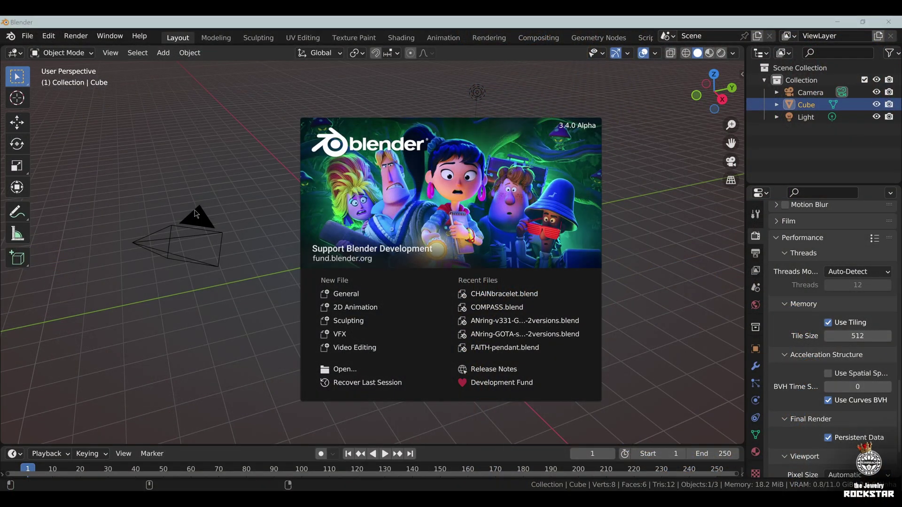
- Delete the default cube and the light from the scene
left_click(196, 213)
key("Delete")
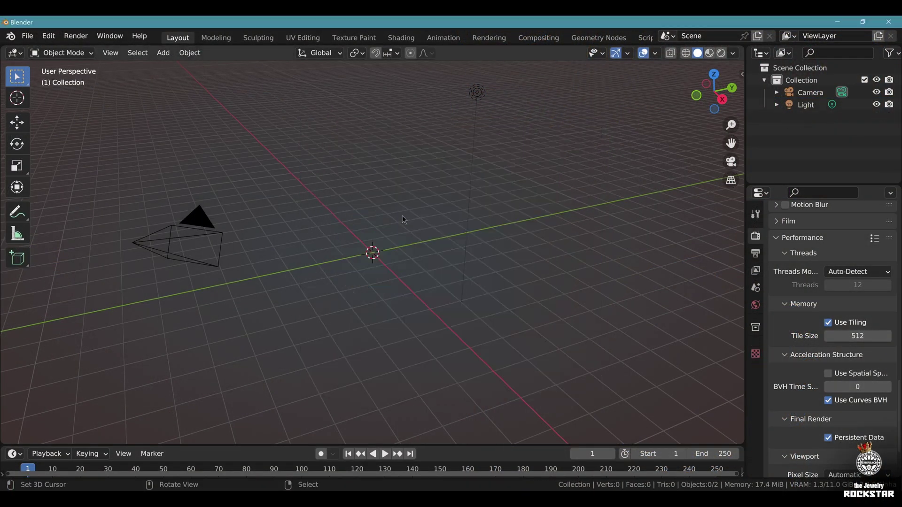
left_click(474, 96)
key("Delete")
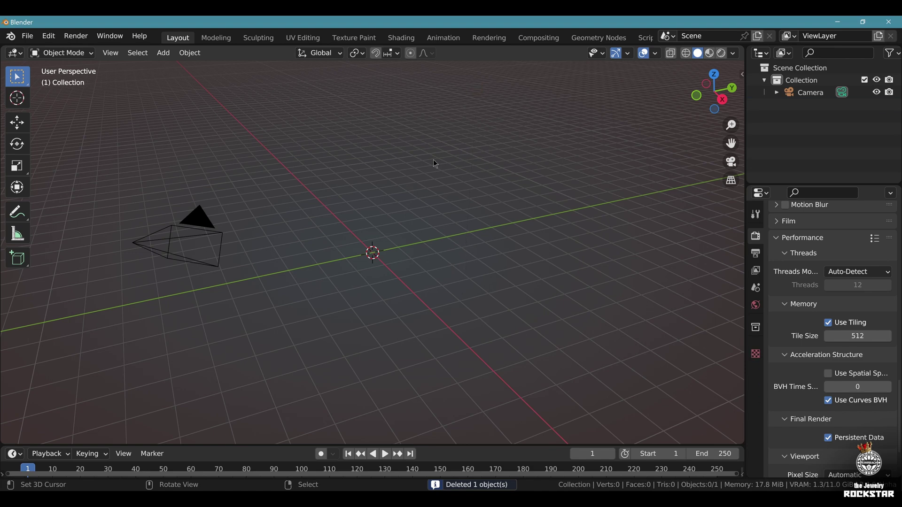
- Add a torus mesh in front view with 70 major segments and 35 minor segments
key("KP_1")
left_click(163, 52)
mouse_move(178, 66)
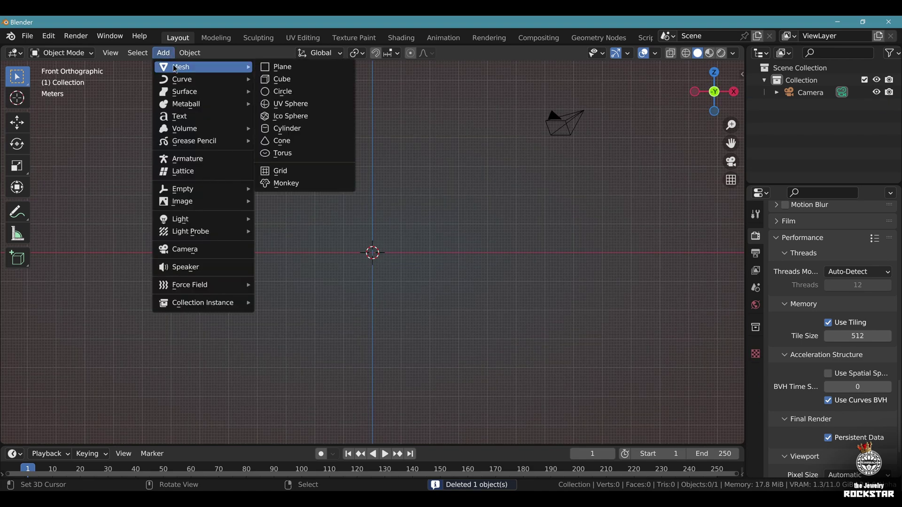
left_click(282, 142)
left_click(126, 432)
left_click(154, 265)
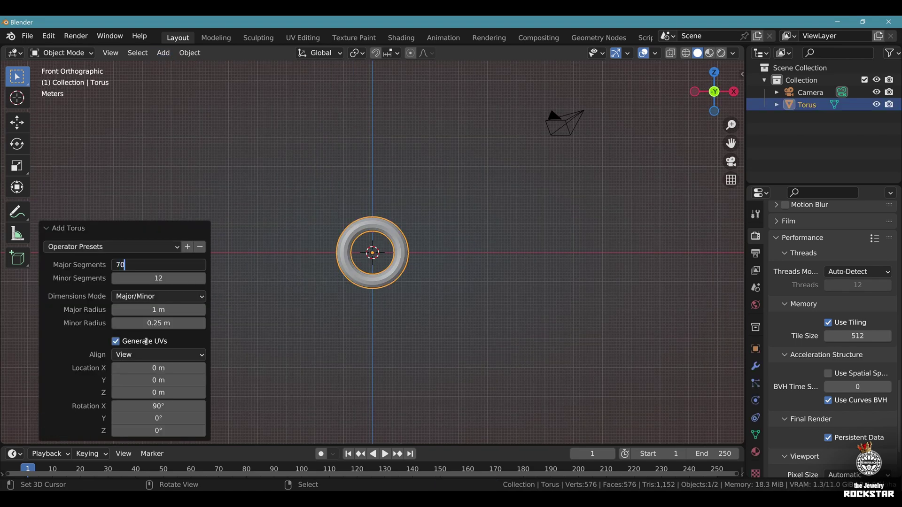
key("Return")
double_click(160, 279)
type("35")
key("Return")
- Set the new torus's major radius to 3 m and its minor radius to 0.75 m
double_click(150, 311)
type("3")
key("Return")
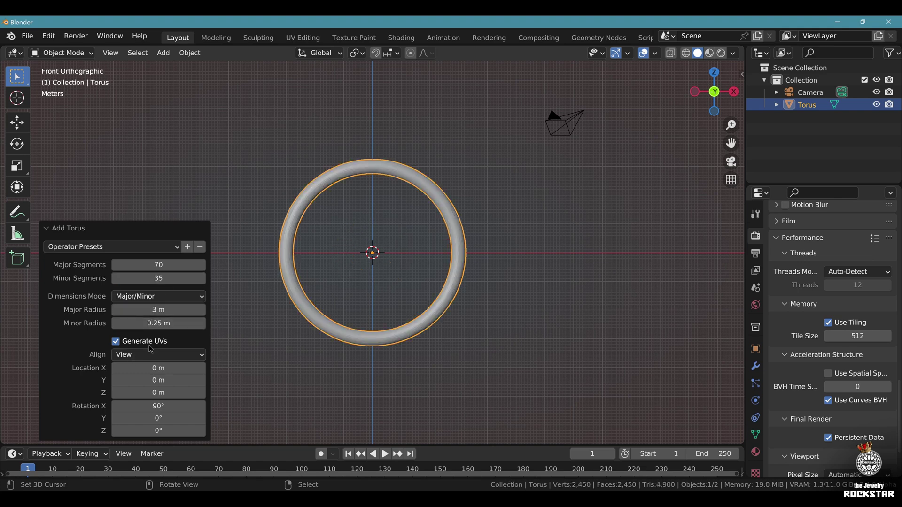
double_click(154, 324)
key("BackSpace")
key("Return")
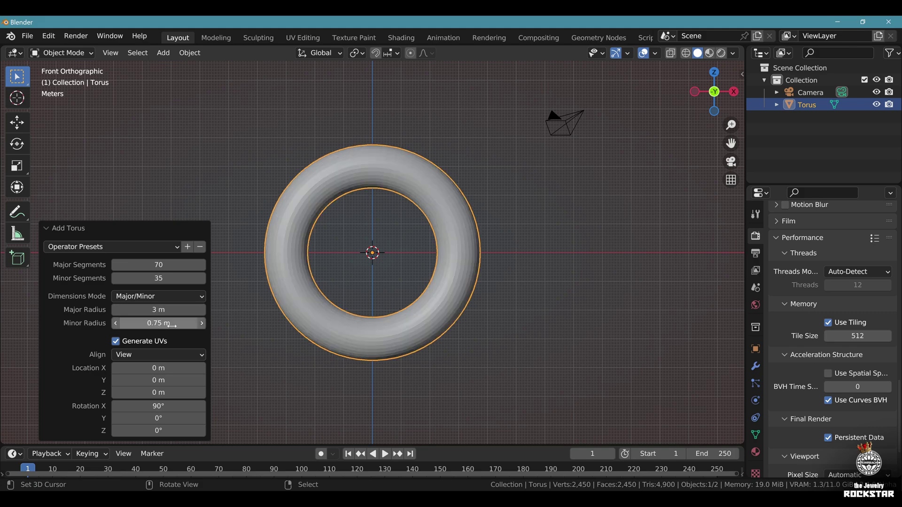
- Apply smooth shading to the torus
middle_click_drag(373, 310, 386, 294)
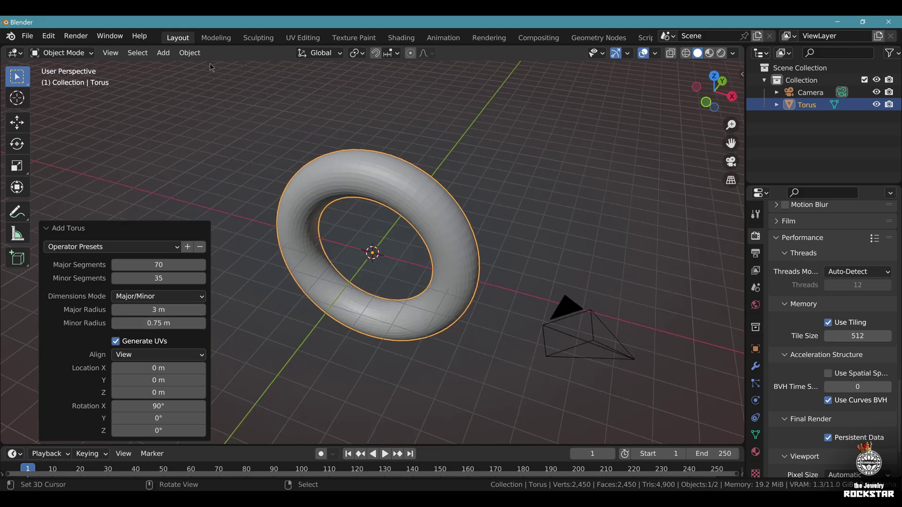
left_click(191, 53)
left_click(250, 327)
- Set the torus's dimensions to 6 m in X, 6 m in Y and 3 m in Z
key("n")
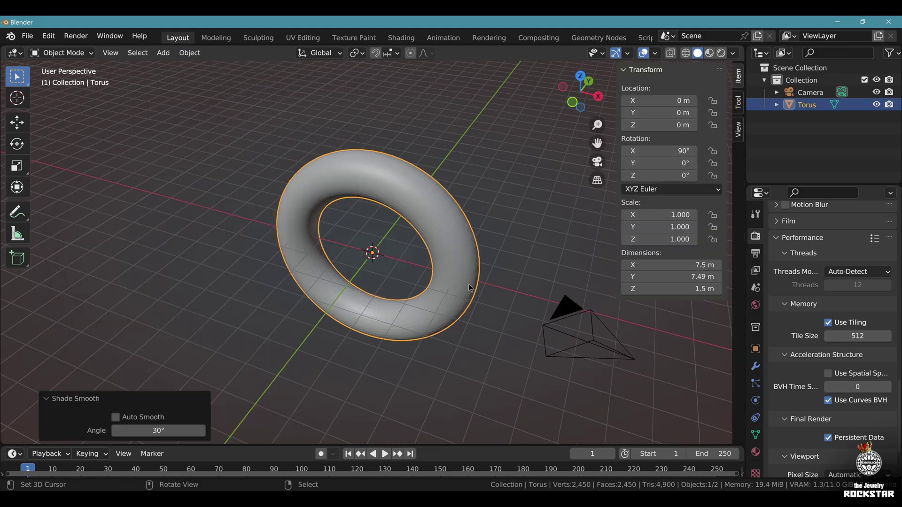
left_click_drag(667, 265, 667, 277)
type("6")
key("Return")
left_click(666, 289)
type("3")
key("Return")
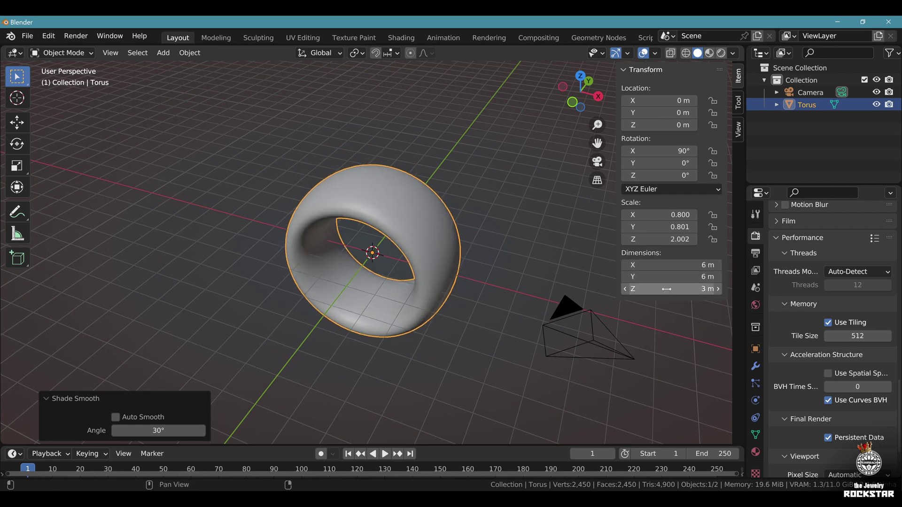
- Save the scene as SILVER-CHAIN-BRACELET.blend in the silver-CHAINbracelet folder
key("ctrl+s")
type("SILVER-CHAIN-BRACELET.blend")
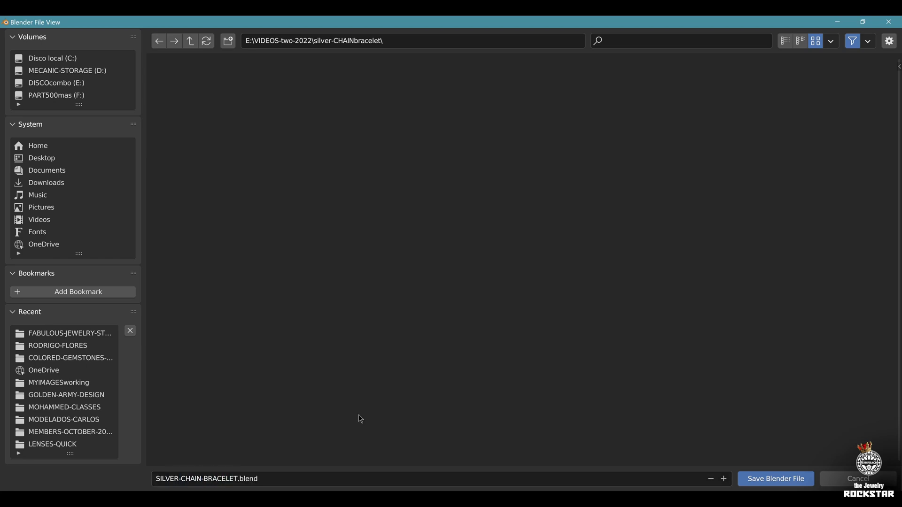
key("Return")
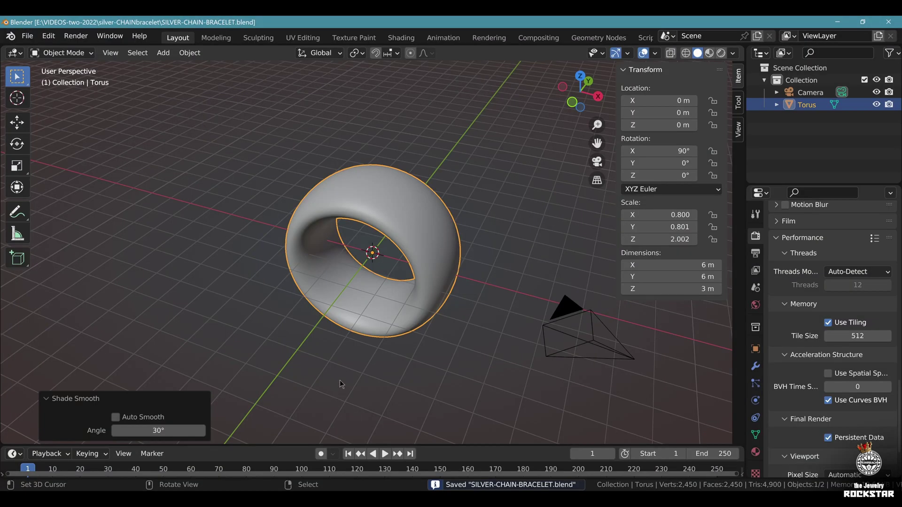
- In front view, scale the torus's inner-edge vertices outward by about 1.36 with smooth proportional editing at size 0.62
left_click(572, 103)
scroll(410, 259, "up", 5)
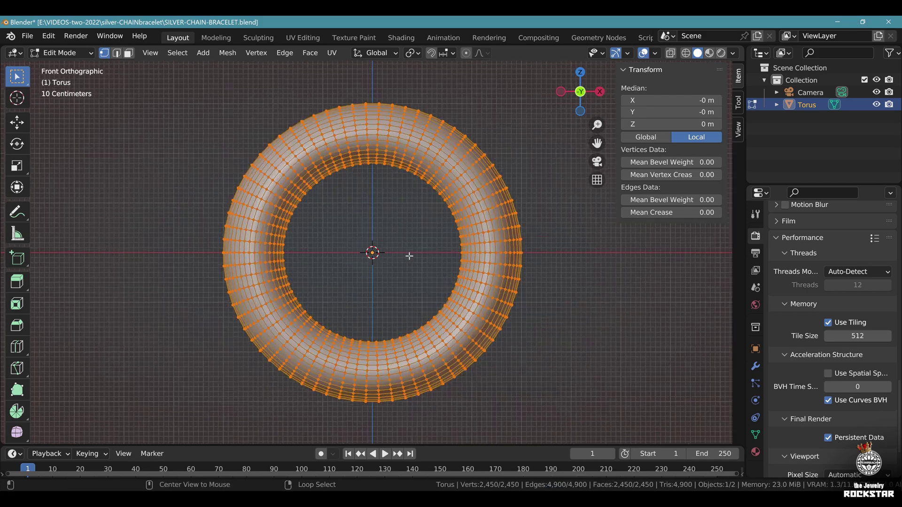
key("alt+z")
key("alt+a")
key("c")
left_click(372, 253)
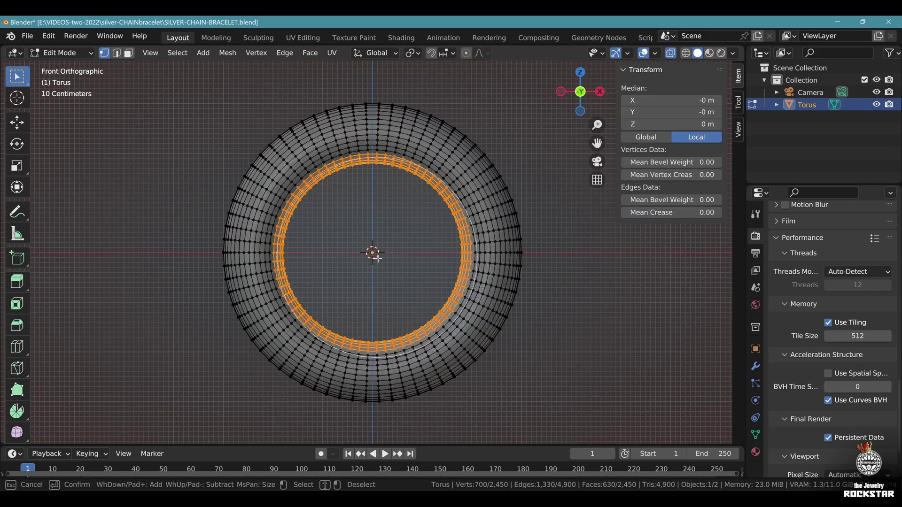
key("Escape")
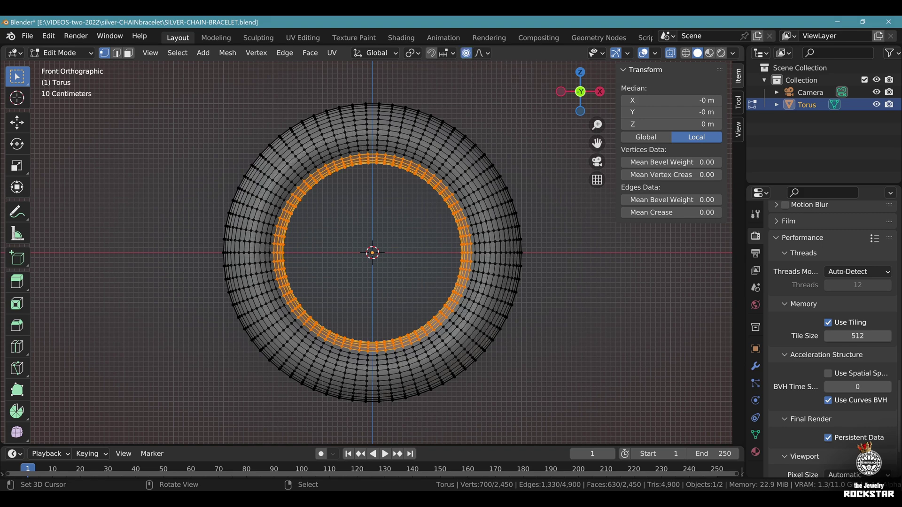
key("s")
scroll(385, 237, "up", 4)
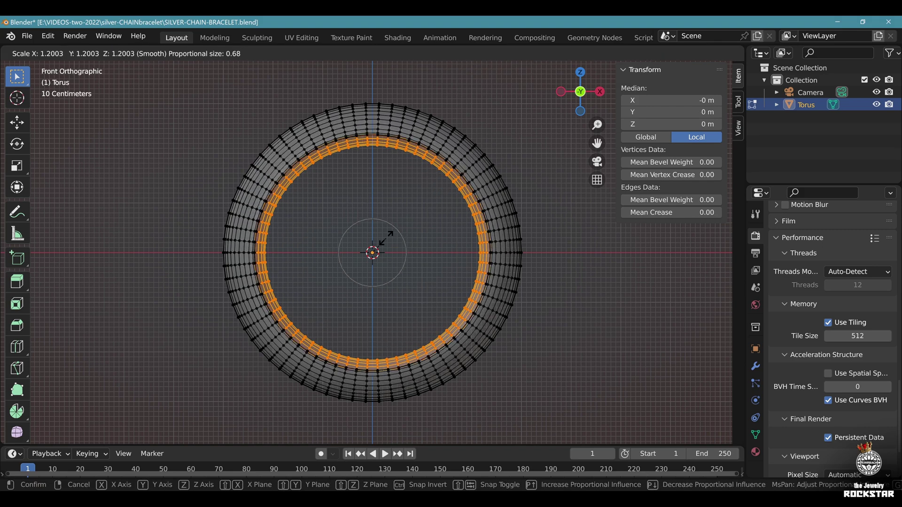
scroll(385, 238, "up", 1)
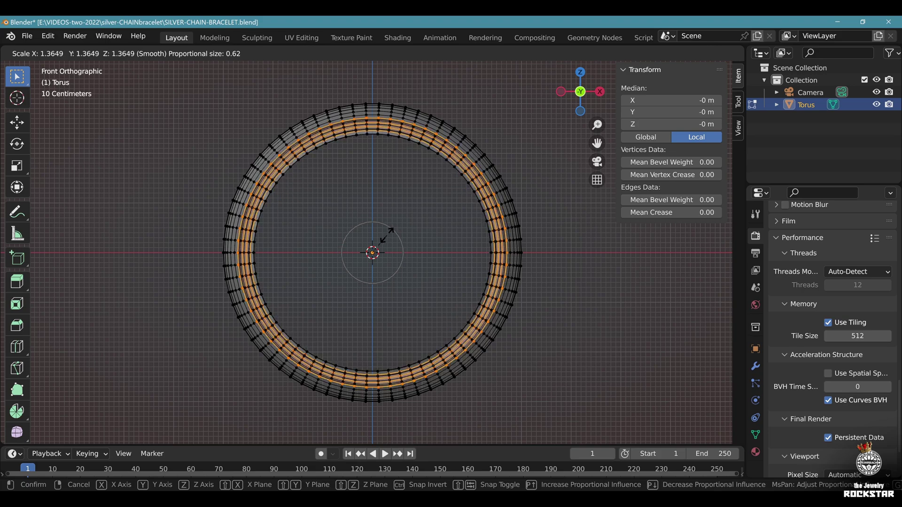
left_click(387, 235)
middle_click_drag(388, 235, 362, 287)
key("alt+z")
key("Tab")
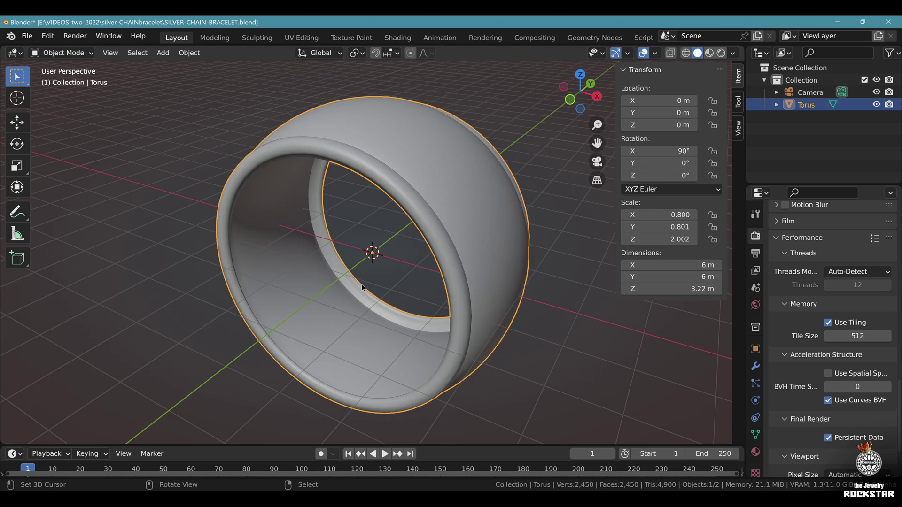
- Add a second torus in front view with a 3 m major radius and 0.3 m minor radius, and shade it smooth
key("KP_1")
left_click(163, 53)
mouse_move(181, 73)
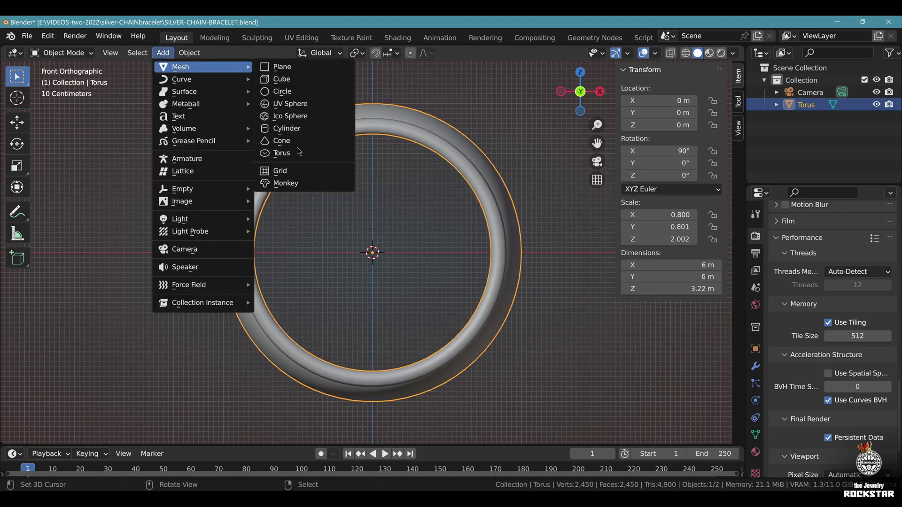
left_click(298, 152)
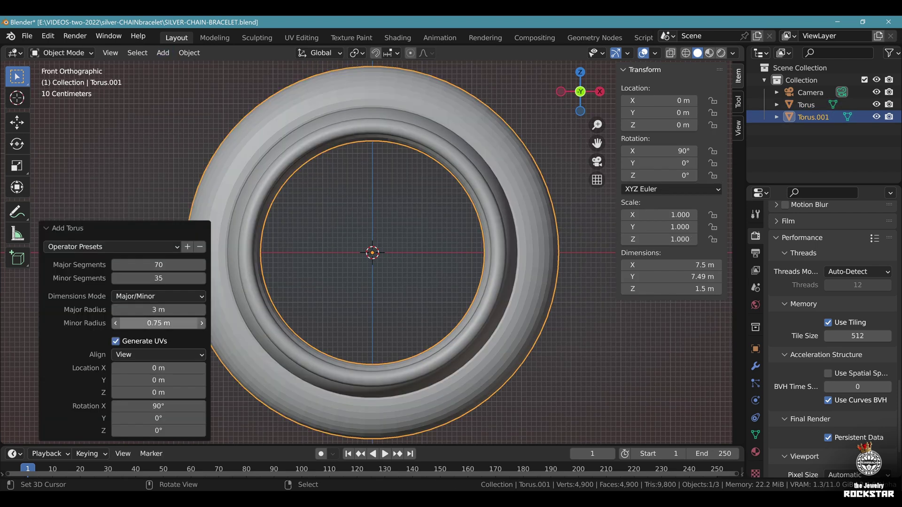
left_click(159, 324)
type(".3")
key("Return")
left_click(189, 53)
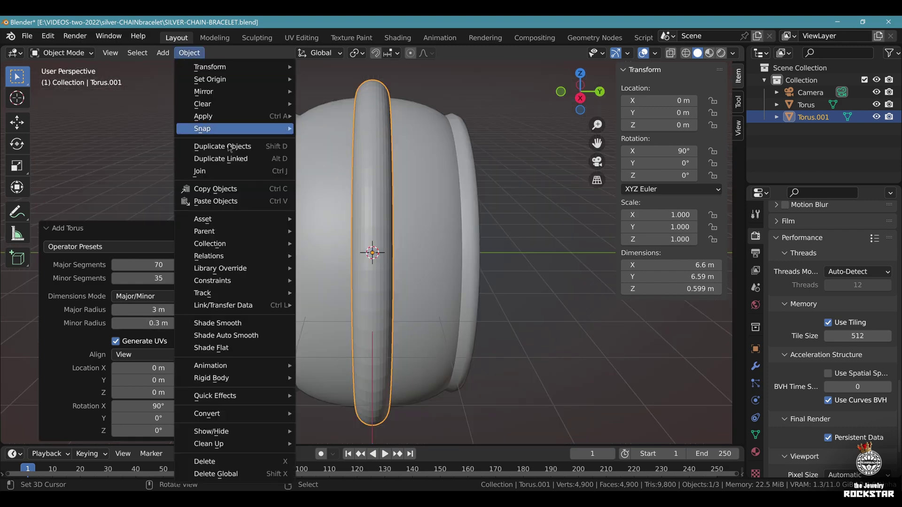
left_click(239, 324)
- Move the thin torus about 1.76 m along Y to the band's edge and scale it to about 0.804
key("g")
key("y")
left_click(472, 262)
key("s")
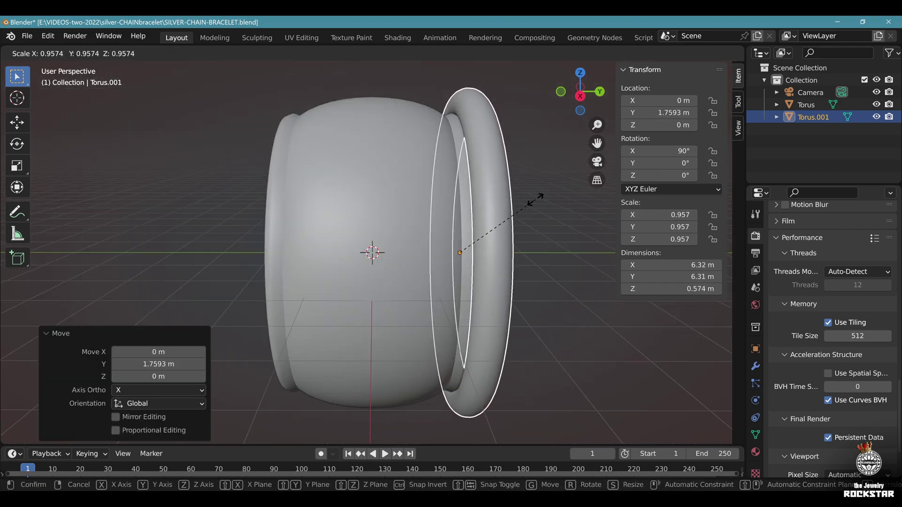
left_click(521, 204)
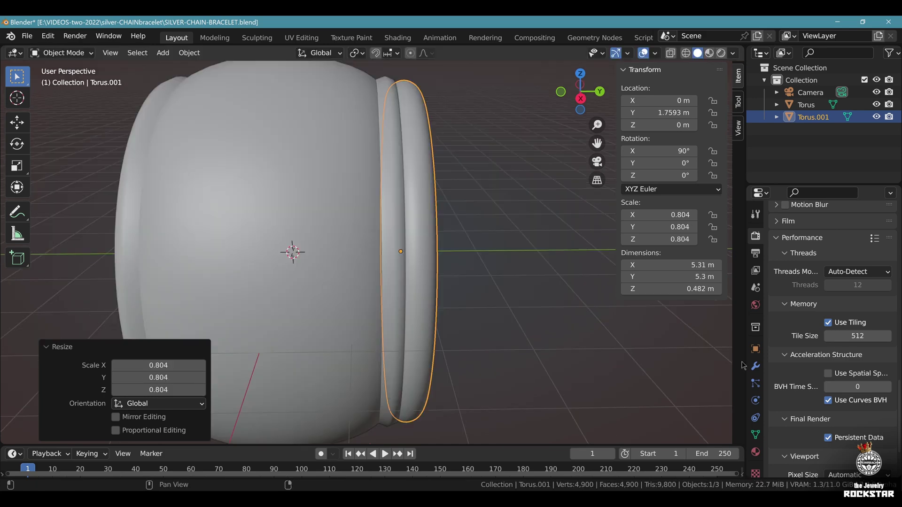
- Add a Mirror modifier to the thin torus, using the band Torus as mirror object and only the Z axis
left_click(755, 366)
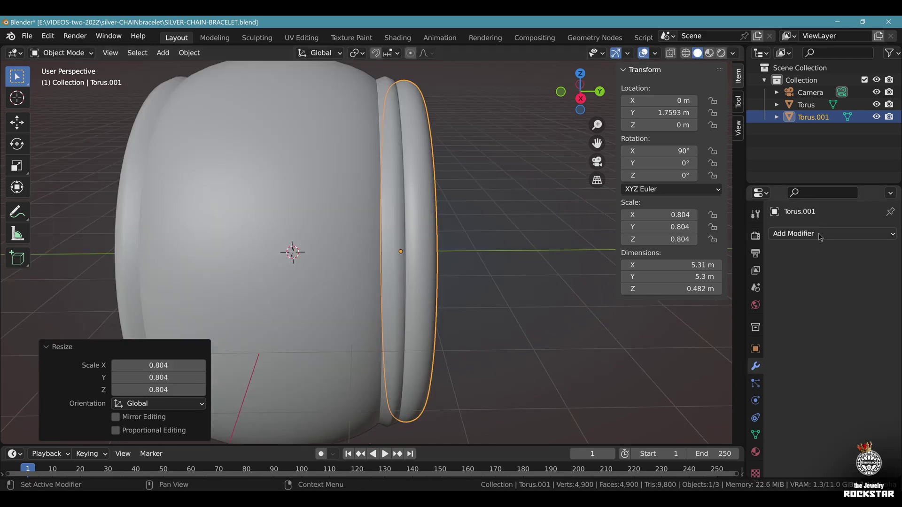
left_click(820, 235)
left_click(660, 376)
left_click(872, 317)
left_click(359, 213)
left_click(829, 272)
left_click(869, 272)
- Flatten the edge ring by scaling its outer-half vertices along Y to about 0.455 with smooth proportional editing
middle_click_drag(441, 244, 575, 121)
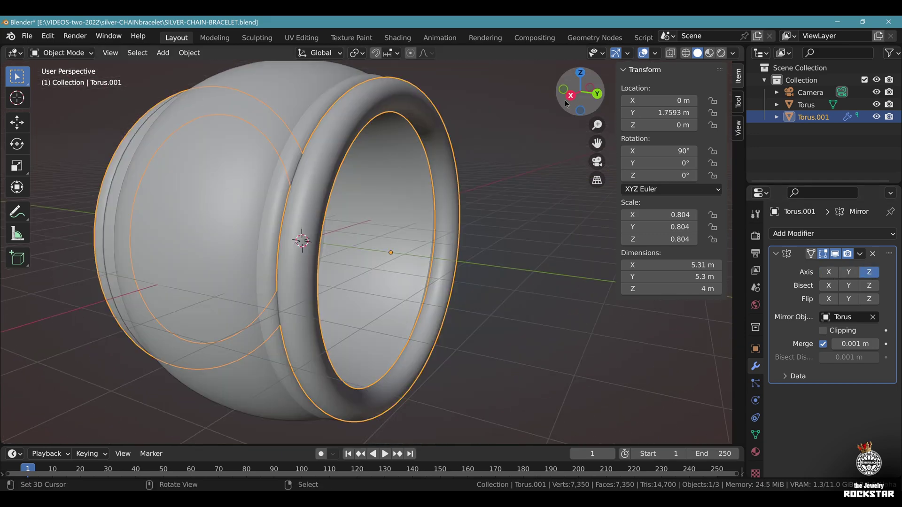
left_click(570, 97)
key("Tab")
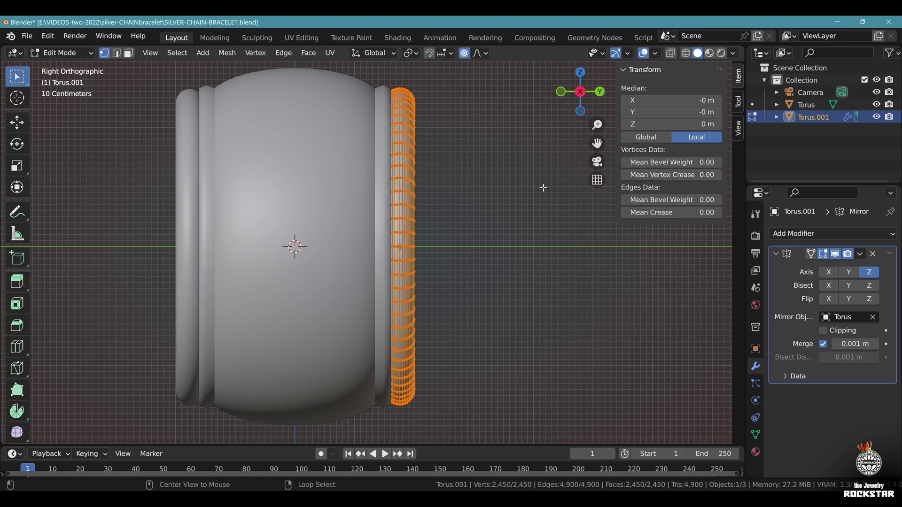
key("alt+a")
key("alt+z")
key("b")
left_click_drag(447, 428, 398, 74)
key("s")
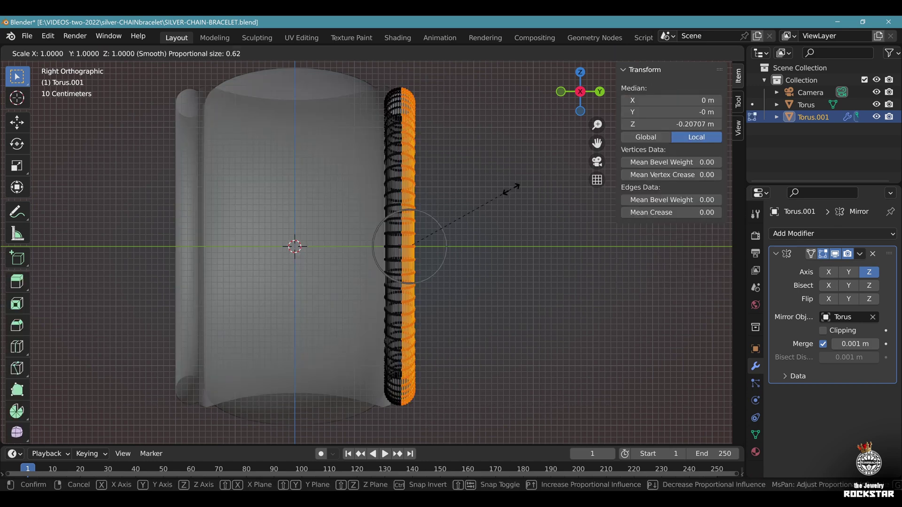
key("y")
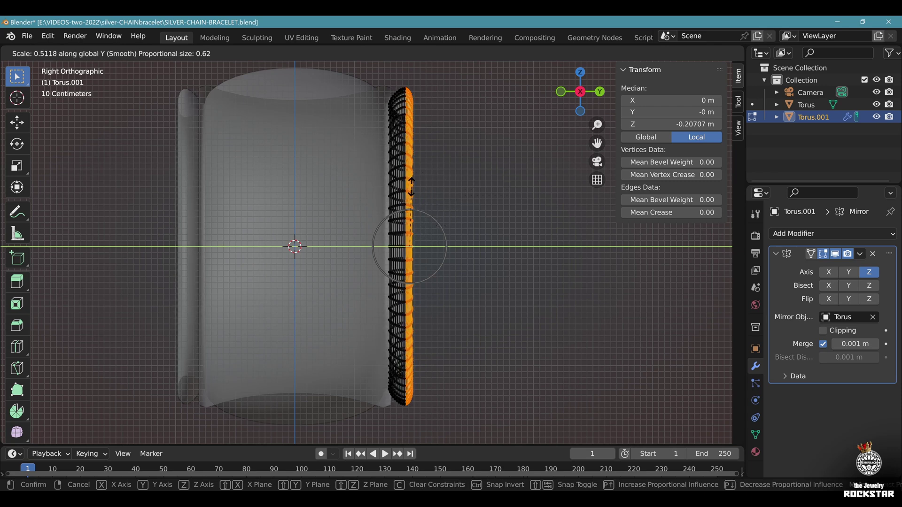
left_click(414, 194)
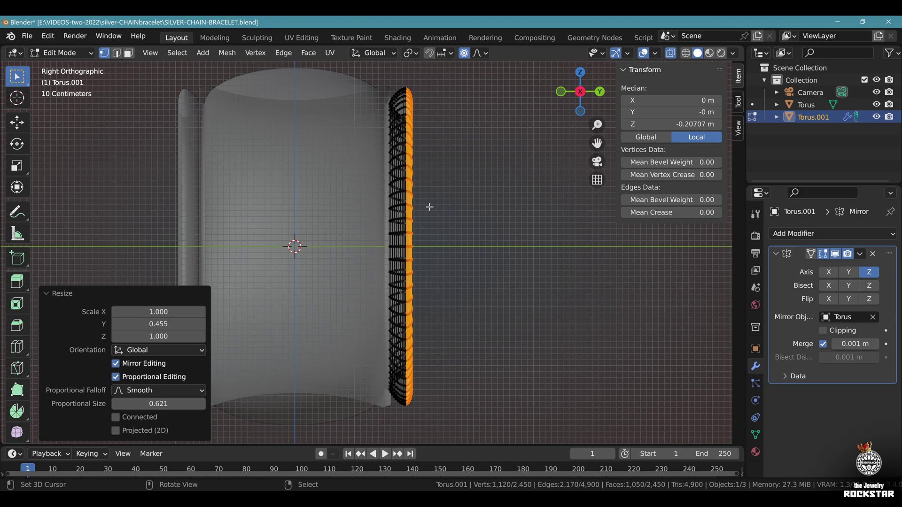
- Enlarge the whole edge ring to about 5.64 m across and move it about -0.057 m along Y toward the band
middle_click_drag(473, 210, 458, 221)
key("a")
key("s")
left_click(475, 217)
left_click_drag(448, 253, 442, 255)
- Return to Object Mode and save the file
middle_click_drag(513, 251, 498, 263)
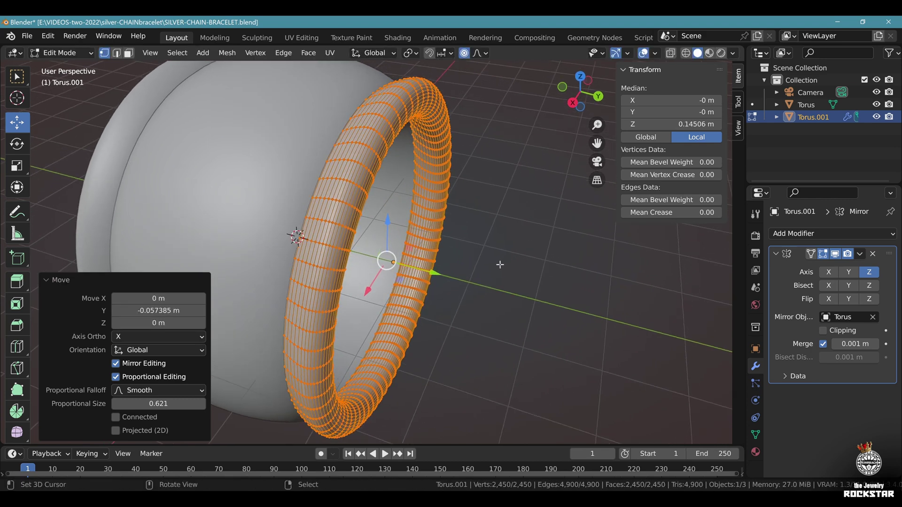
key("Tab")
key("ctrl+s")
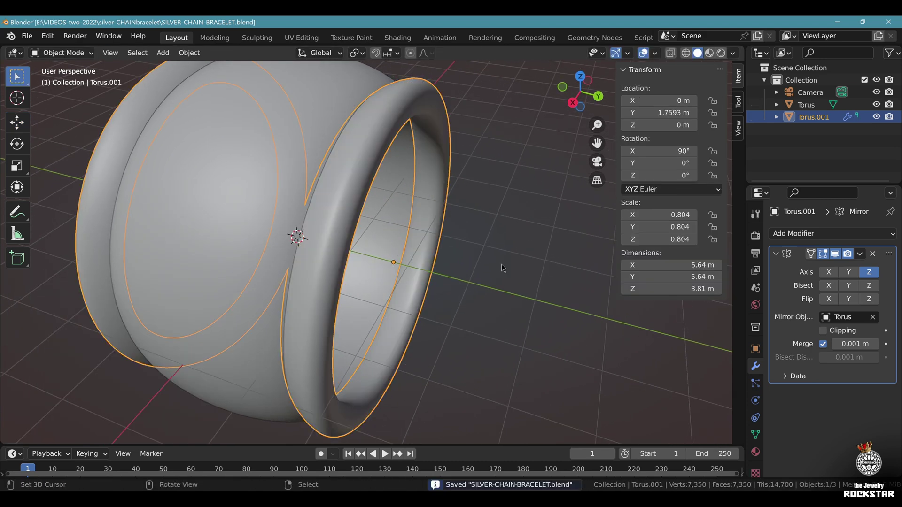
- Duplicate the band and its edge rings in place, and combine the copies into a single mesh object
middle_click_drag(501, 268, 376, 246)
left_click(436, 223, "shift")
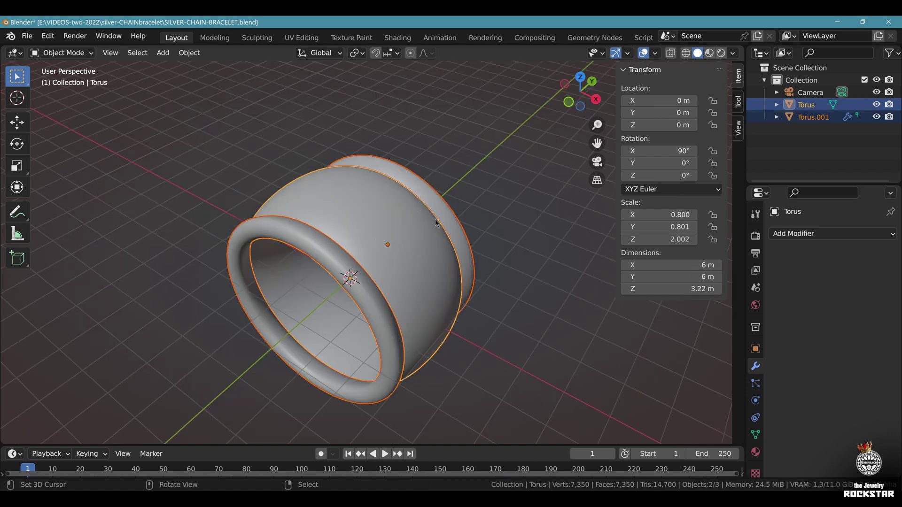
key("shift+d")
right_click(436, 223)
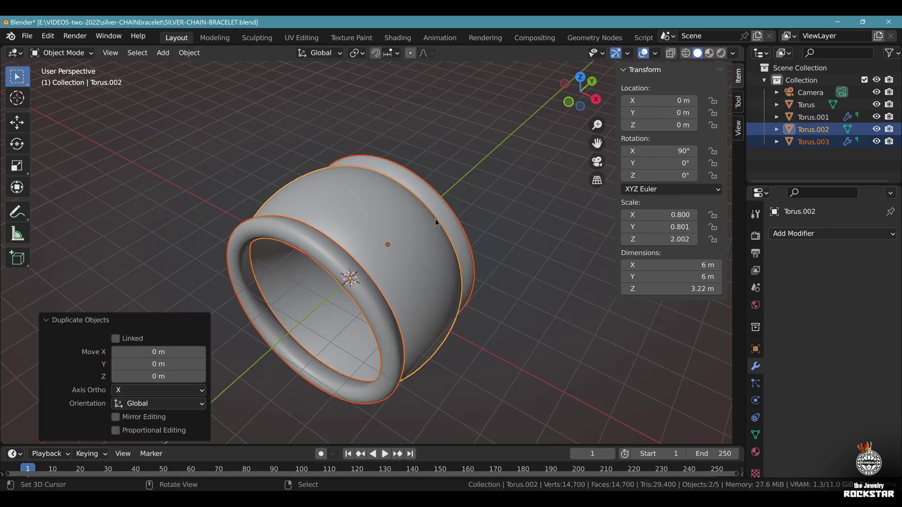
key("alt+c")
key("ctrl+j")
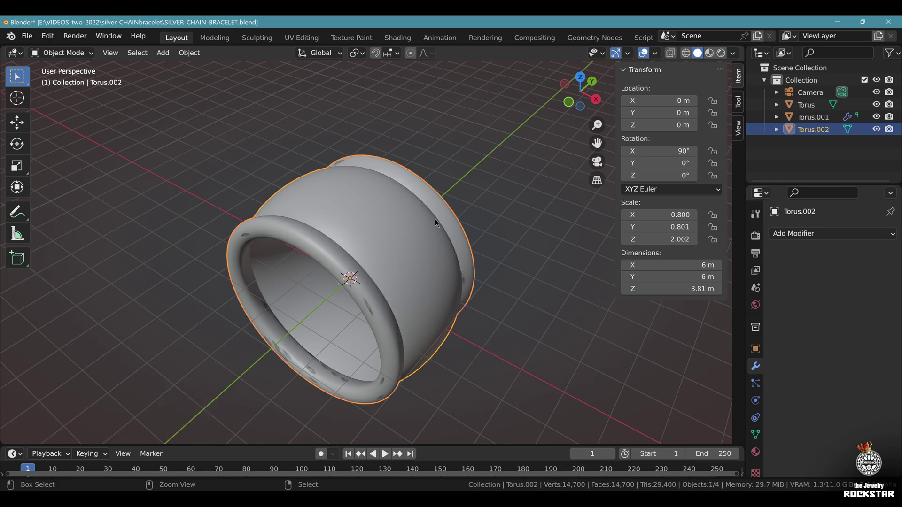
- Rename the joined object as ELEMENT and save the file
key("F2")
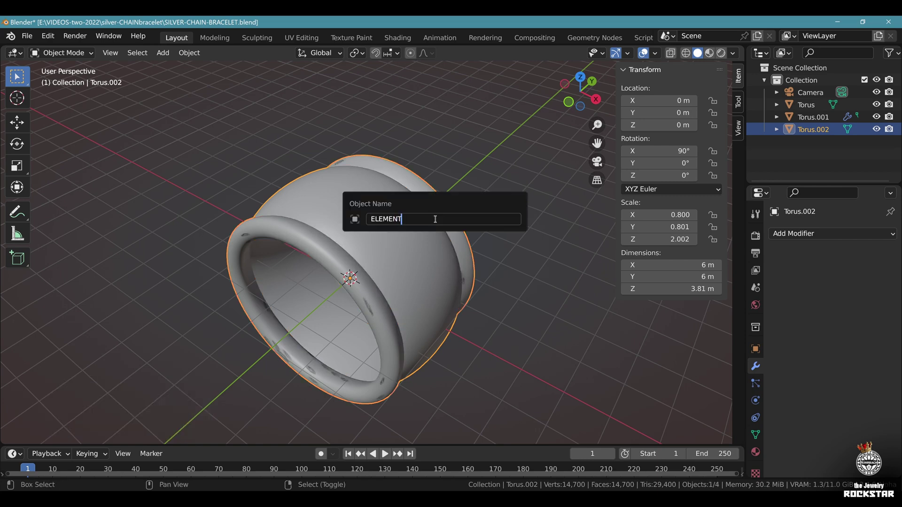
type("ELEMENT")
key("Return")
key("ctrl+s")
- Hide the original band Torus and edge ring Torus.001 in the viewport and exclude both from rendering
left_click(875, 130)
left_click(888, 129)
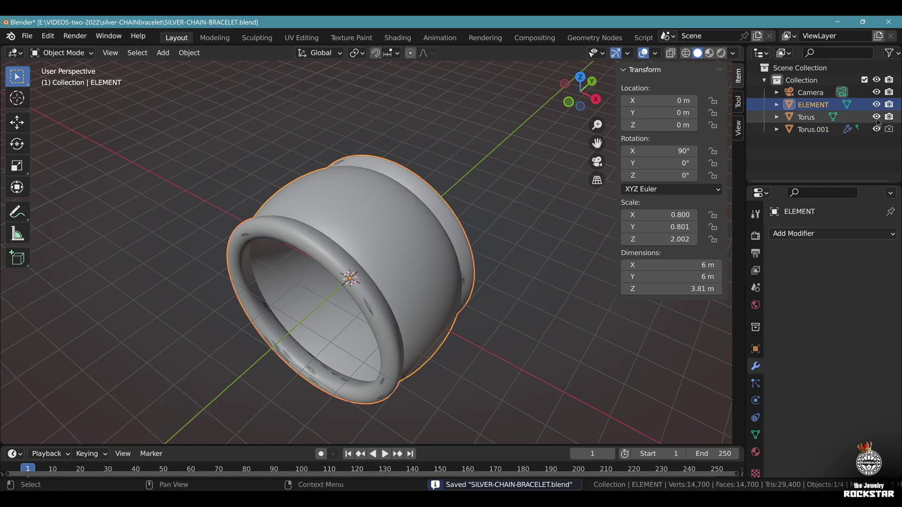
left_click(876, 117)
left_click(888, 117)
- Move ELEMENT along X so its X location is -3.3 m
key("KP_1")
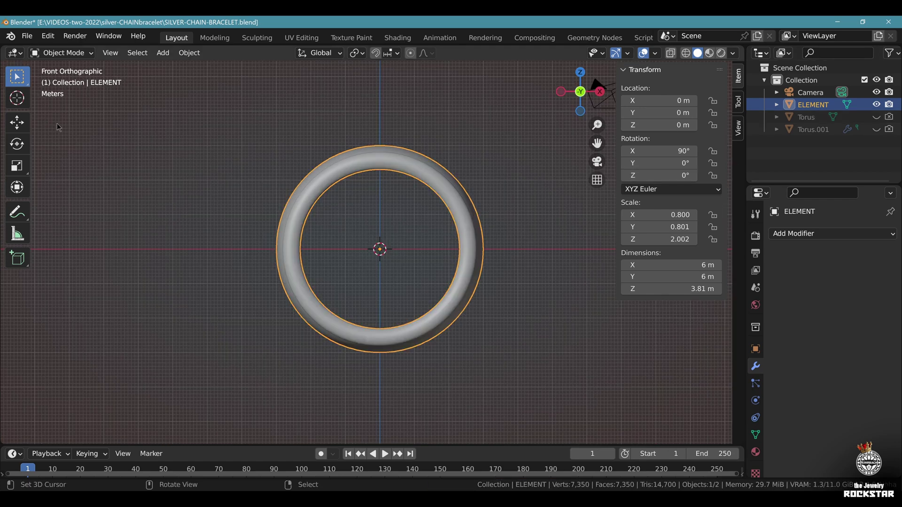
left_click(28, 120)
left_click_drag(420, 250, 302, 250)
left_click(653, 101)
key("BackSpace")
type("-3.3")
key("Return")
- Duplicate ELEMENT along X and set the copy's X location to 3.3 m
key("shift+d")
key("x")
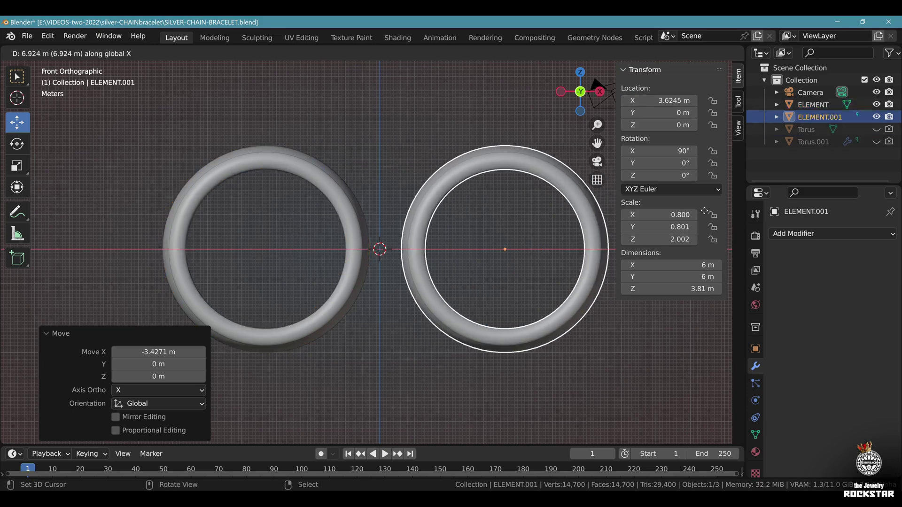
left_click(695, 211)
left_click(658, 101)
type("3.3")
key("Return")
- Set the duplicated ring's X rotation to 0° so its opening faces upward
middle_click_drag(557, 179, 424, 225)
left_click(657, 151)
type("0")
key("Return")
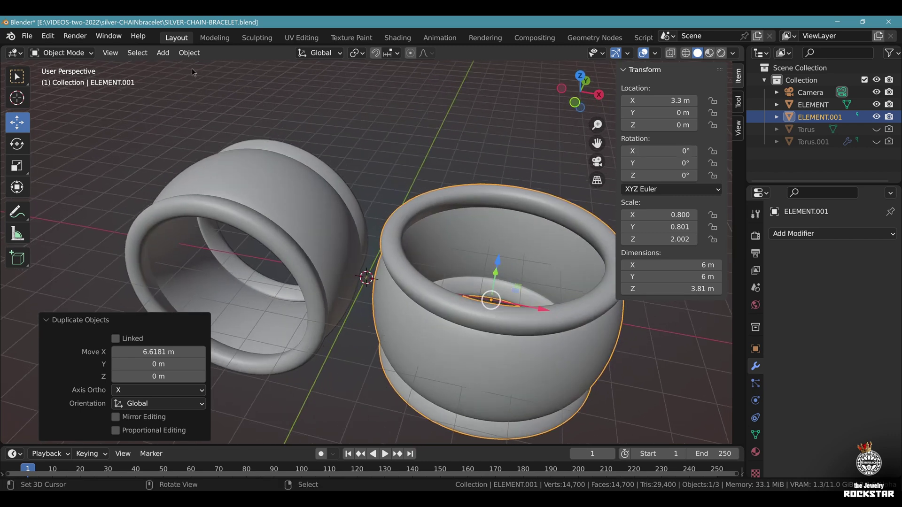
- Add a torus at the world origin with its axis along X, major radius 2 m and minor radius 0.5 m
key("KP_3")
left_click(162, 53)
mouse_move(173, 69)
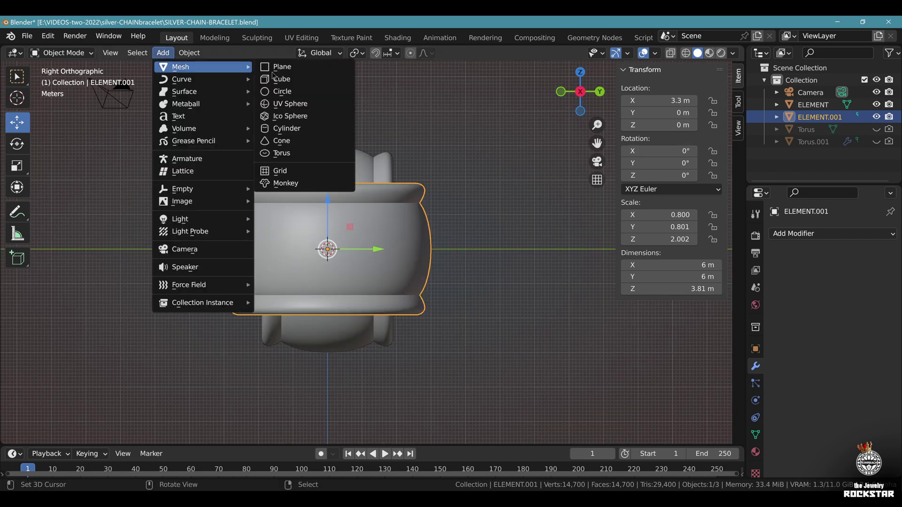
left_click(281, 153)
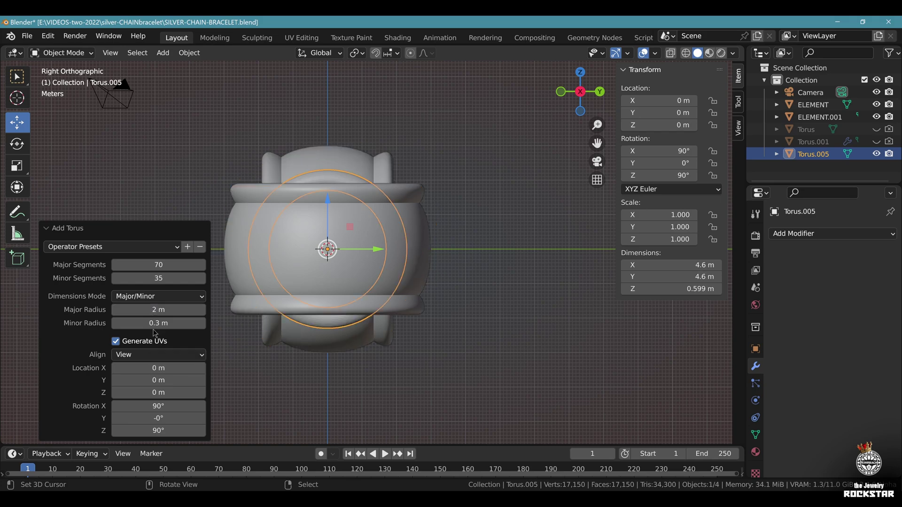
left_click(155, 323)
type("0.5")
key("Return")
- Apply smooth shading to the new torus between the two rings and save the file
middle_click_drag(332, 301, 419, 250)
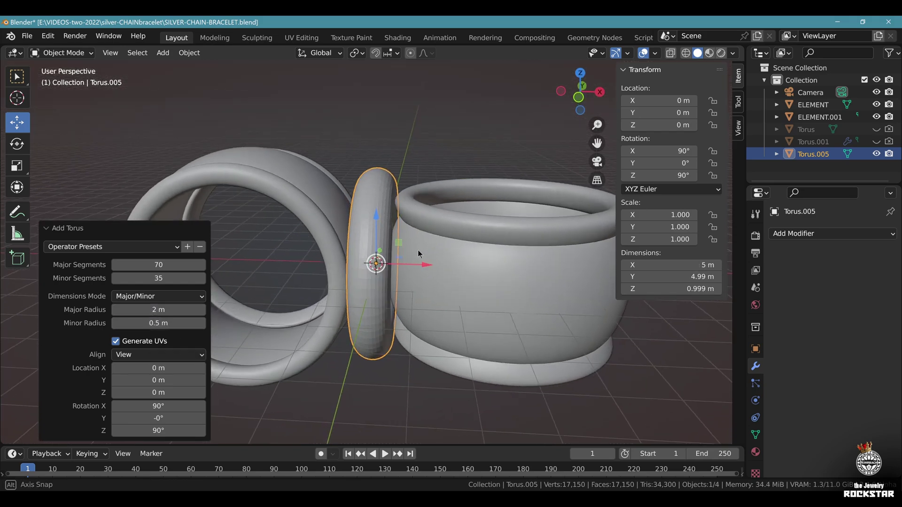
left_click(189, 53)
left_click(226, 324)
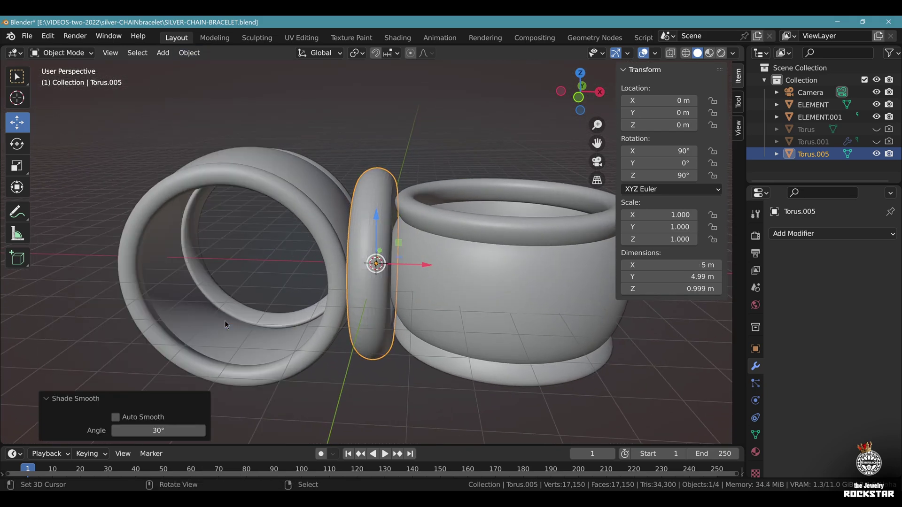
key("ctrl+s")
- Widen the connecting torus mesh along X by a factor of about 1.494 in Edit Mode, return to Object Mode and save
key("Tab")
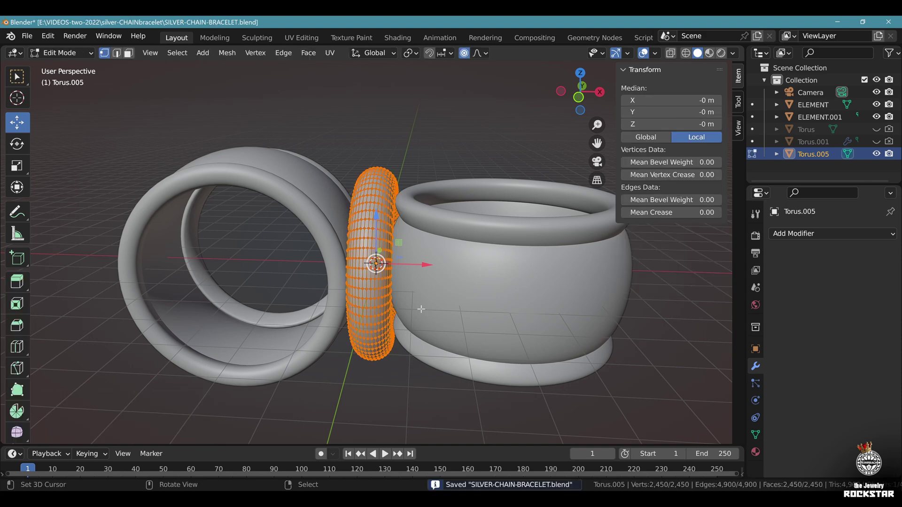
middle_click_drag(434, 218, 451, 235)
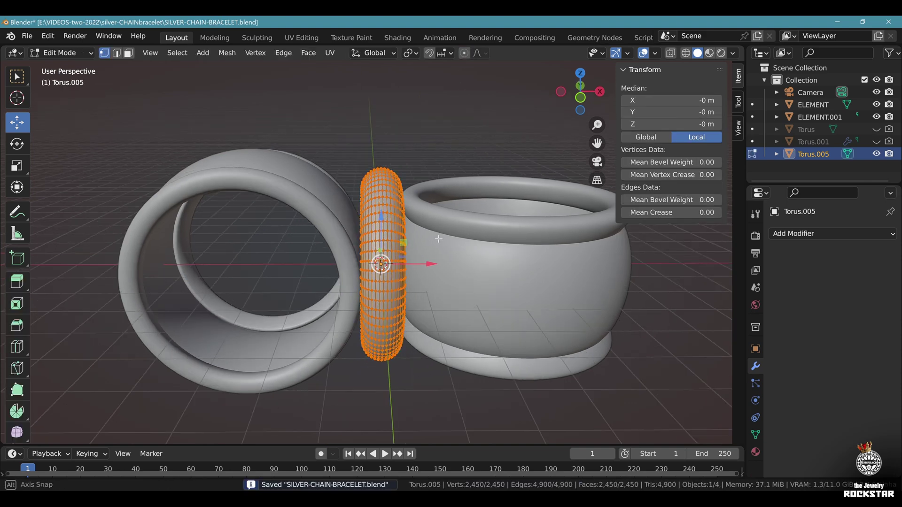
key("s")
key("x")
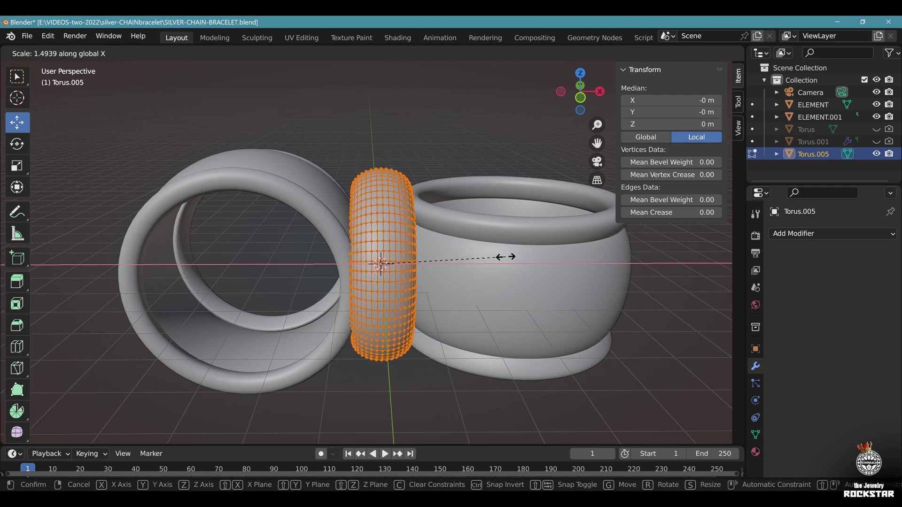
left_click(505, 257)
middle_click_drag(303, 263, 368, 286)
scroll(304, 281, "up", 5)
scroll(343, 275, "down", 6)
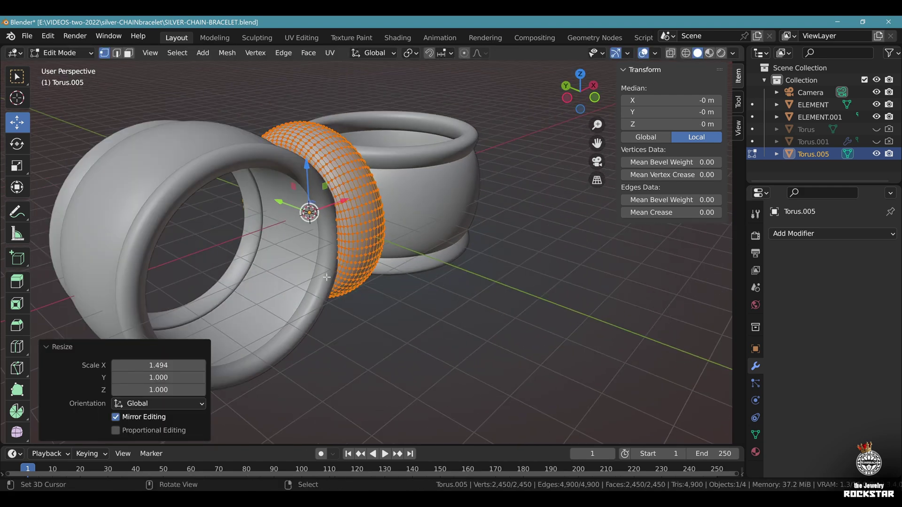
key("Tab")
middle_click_drag(381, 247, 266, 168)
key("ctrl+s")
- Join both rings and the connecting torus into one object and rename it CHAIN-ELEMENT
left_click(272, 147)
left_click(348, 150, "shift")
left_click(460, 150, "shift")
key("ctrl+j")
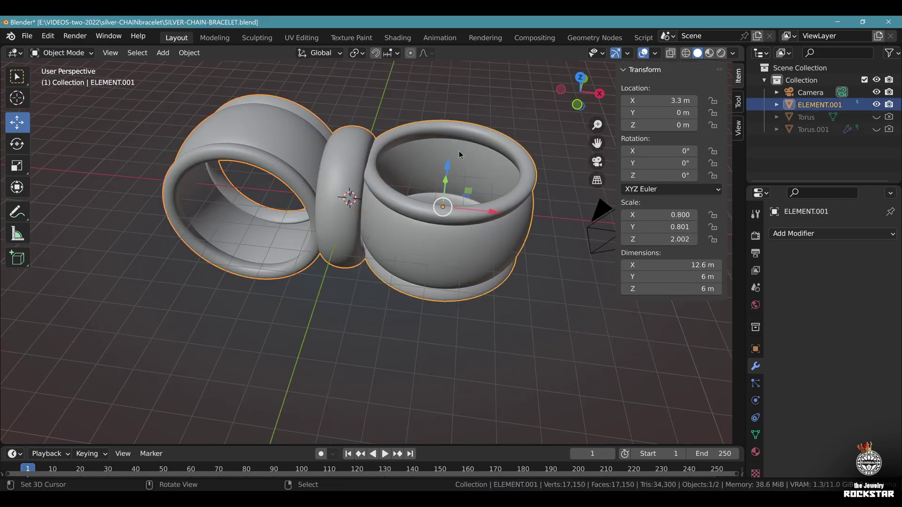
key("F2")
type("CHAIN-ELEMENT")
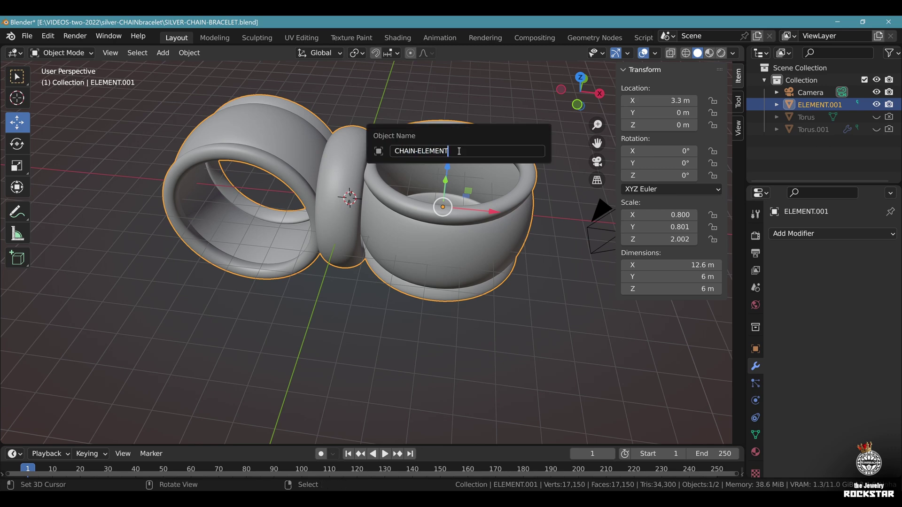
key("Return")
- Create a new collection named CHAIN and move CHAIN-ELEMENT into it
right_click(790, 155)
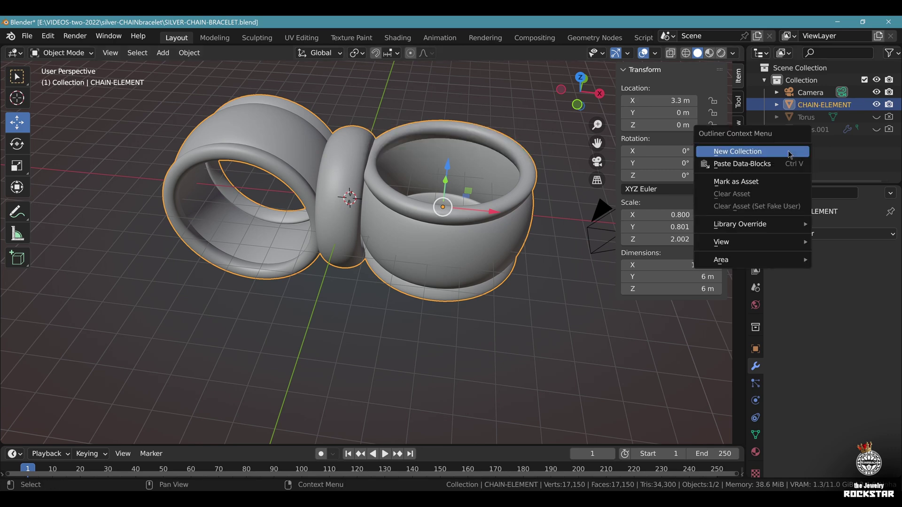
left_click(786, 153)
double_click(810, 142)
type("CHAIN")
key("Return")
left_click_drag(825, 105, 799, 131)
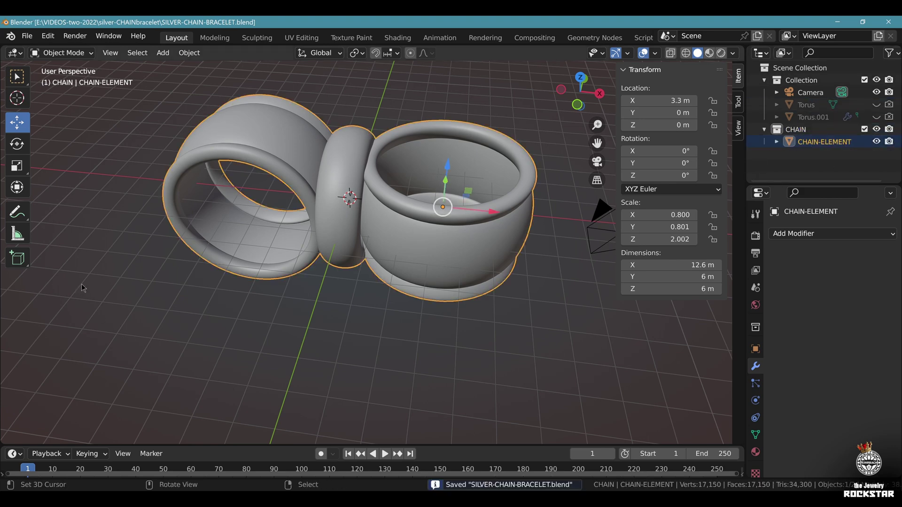
- Add a Bezier circle aligned to the top view, centred at the world origin, with a radius of 27 m
key("KP_7")
scroll(370, 219, "down", 5)
scroll(368, 243, "up", 3)
scroll(367, 243, "up", 1)
key("Delete")
left_click(163, 53)
mouse_move(206, 79)
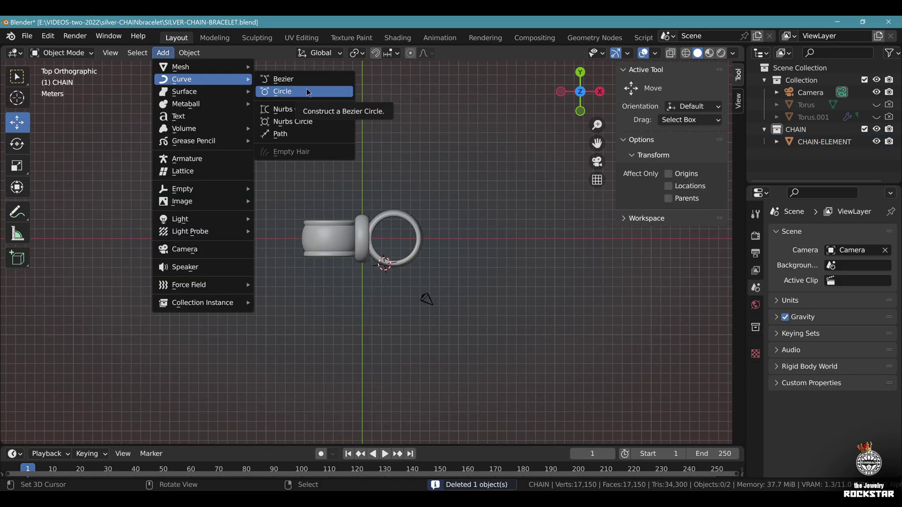
left_click(307, 93)
left_click_drag(145, 368, 146, 393)
type("0")
key("Return")
left_click(152, 341)
type("27")
key("Return")
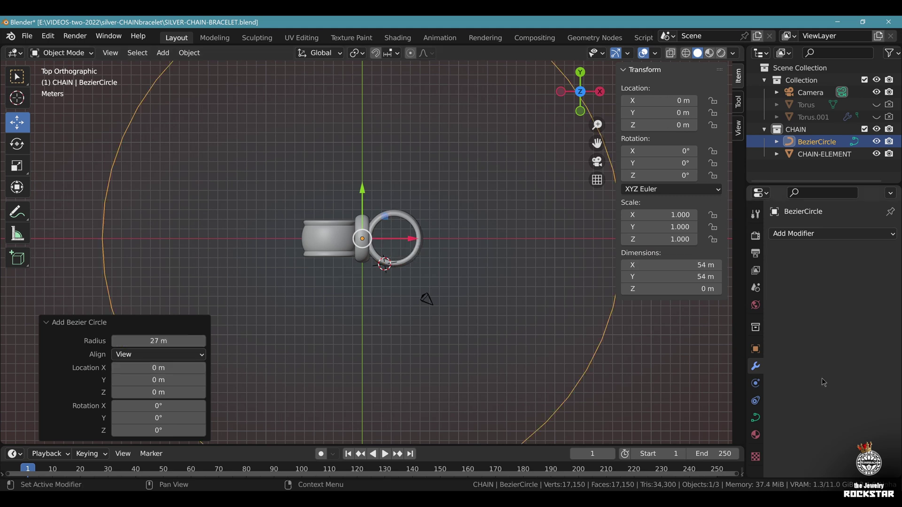
- Set the Bezier circle's preview resolution to 50 and save the file
left_click(755, 417)
left_click(855, 290)
type("50")
key("Return")
key("ctrl+s")
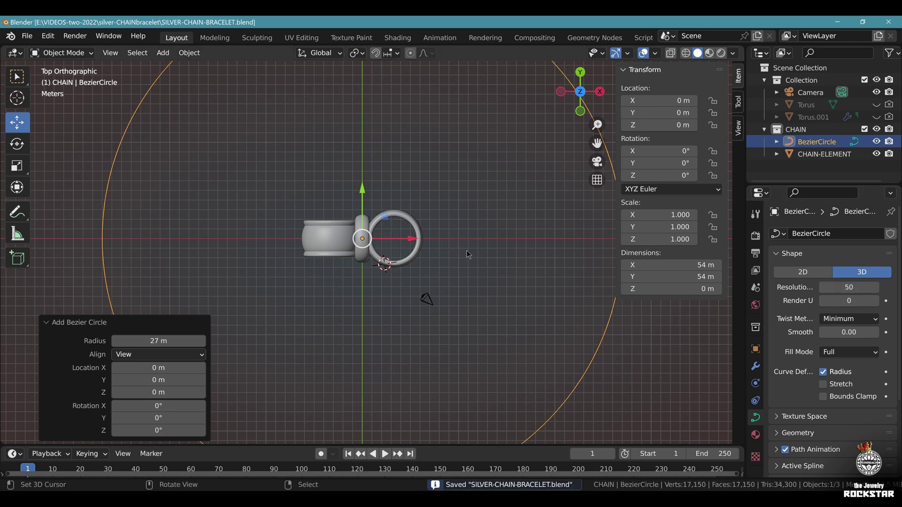
- Add an Array modifier to CHAIN-ELEMENT
left_click(415, 220)
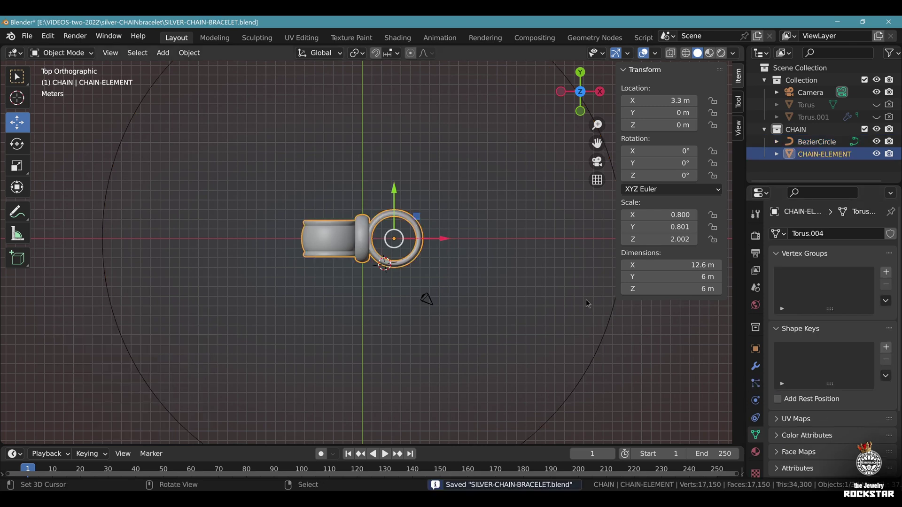
left_click(755, 366)
left_click(823, 232)
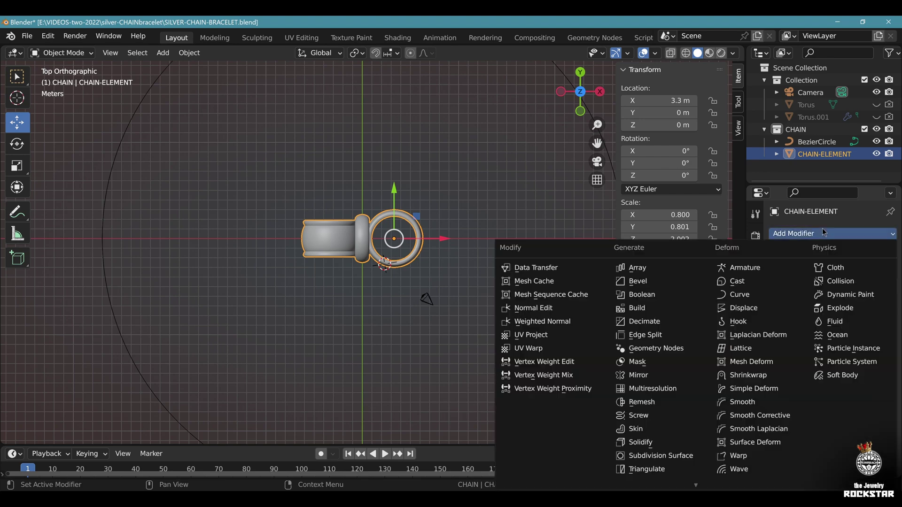
left_click(638, 268)
- Try relative X offset factors of 0.3, 0.7 and 0.8 for the chain array
middle_click_drag(516, 277, 444, 239)
scroll(496, 212, "up", 3)
scroll(444, 239, "up", 3)
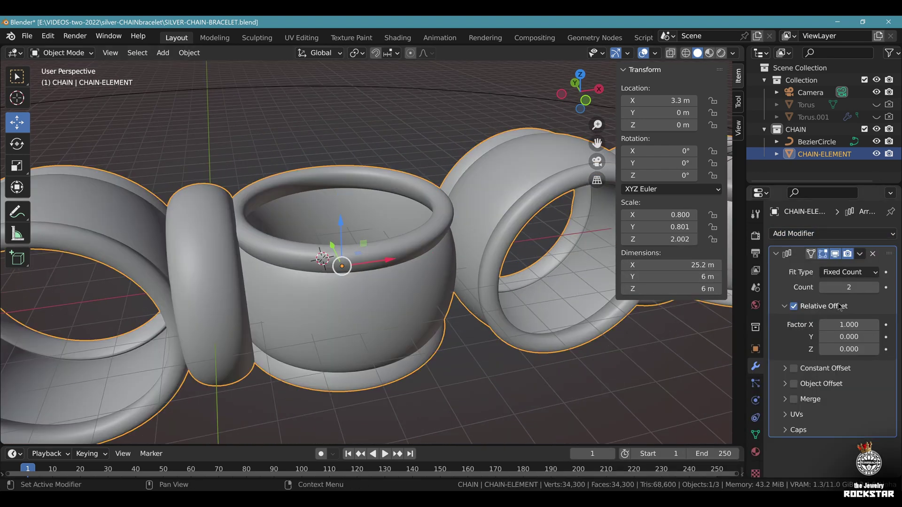
left_click(849, 324)
type("-0.3")
key("Return")
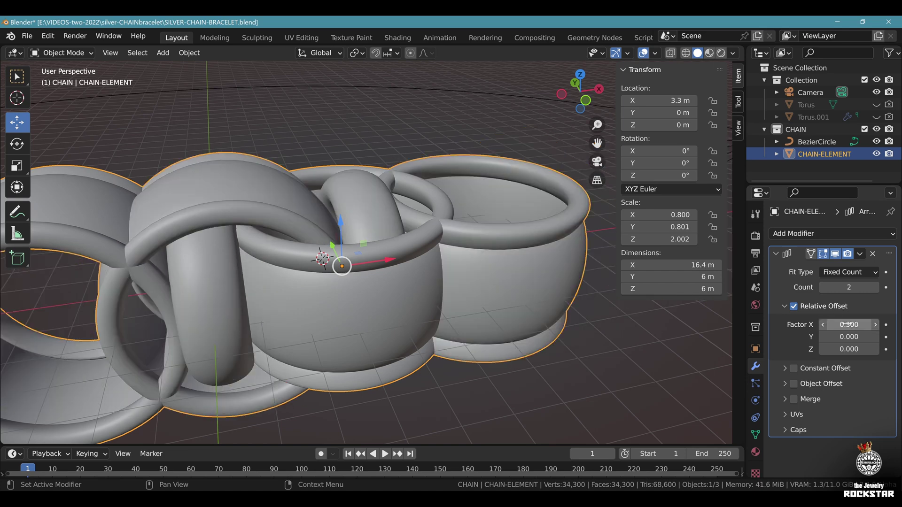
left_click(848, 324)
key("BackSpace")
type(".7")
key("Return")
left_click(849, 326)
type(".8")
key("Return")
- Fine-tune the array's relative X offset factor through 0.78 to 0.77 so neighbouring links interlock
scroll(439, 248, "up", 4)
scroll(439, 247, "up", 2)
left_click(850, 325)
type(".78")
key("Return")
left_click(848, 325)
type(".77")
key("Return")
- Set the chain array's count to 24
scroll(500, 269, "down", 4)
scroll(500, 269, "down", 6)
left_click(823, 287)
left_click_drag(836, 287, 893, 287)
left_click(838, 287)
type("24")
key("Return")
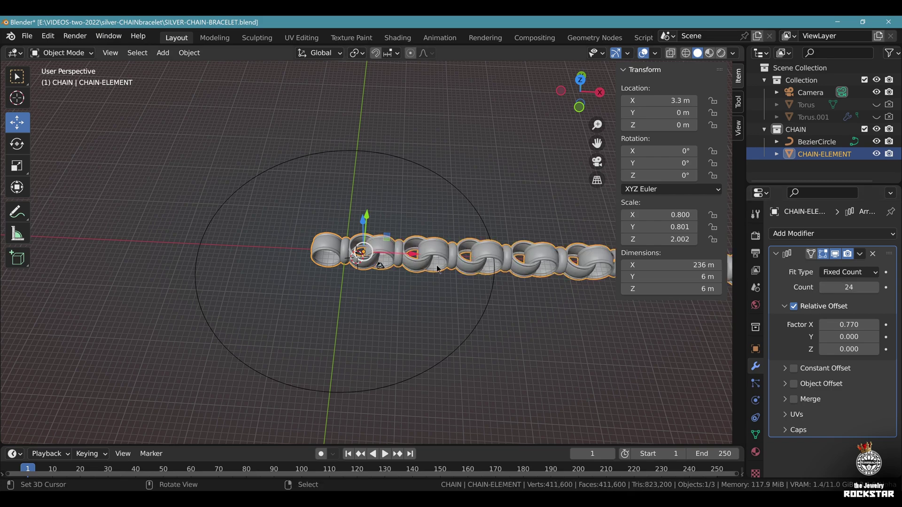
- Add a Curve modifier to CHAIN-ELEMENT with BezierCircle as its curve object, and save the file
left_click(799, 234)
left_click(759, 295)
left_click(873, 435)
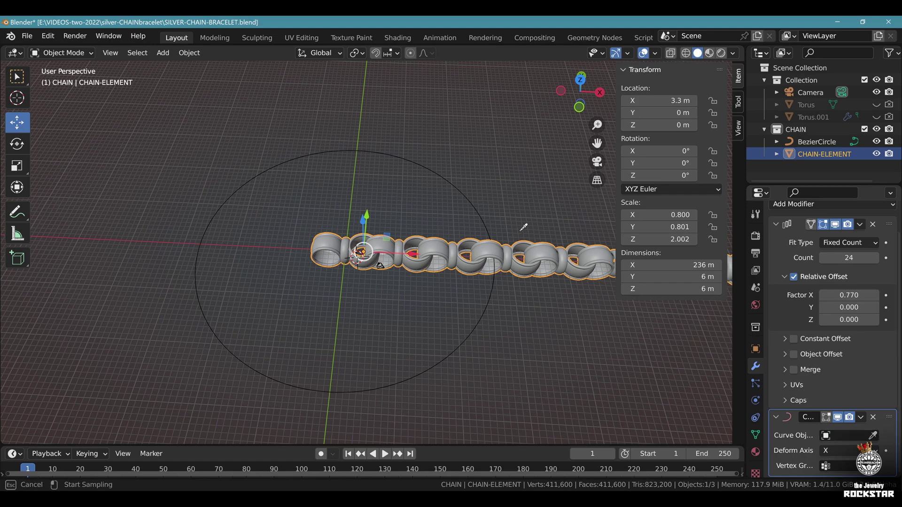
left_click(487, 214)
middle_click_drag(444, 297, 467, 246, "shift")
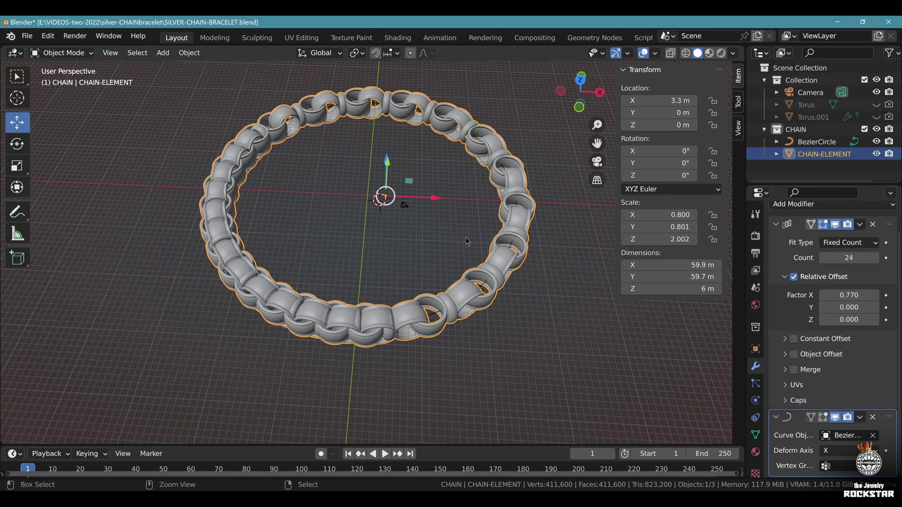
key("ctrl+s")
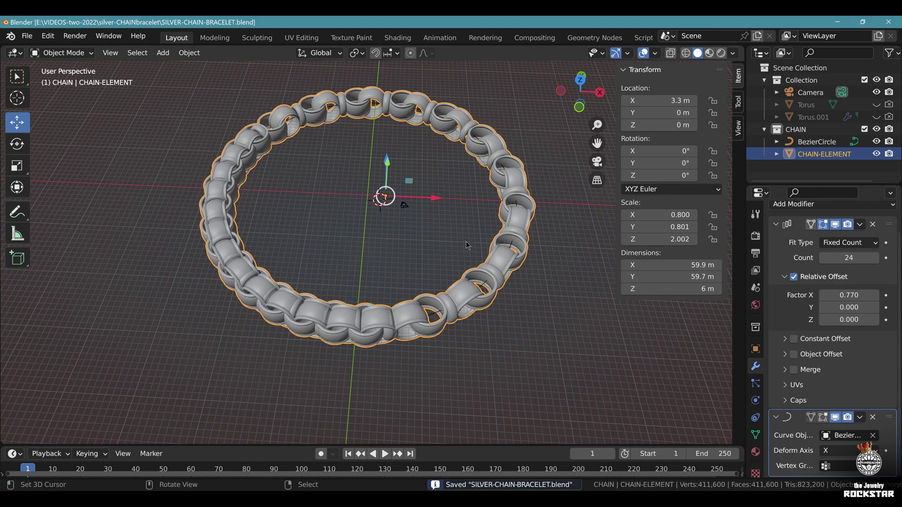
- Reduce the array count to 16 to leave a gap in the chain for the closure, and save the file
left_click_drag(824, 258, 805, 258)
left_click(824, 258)
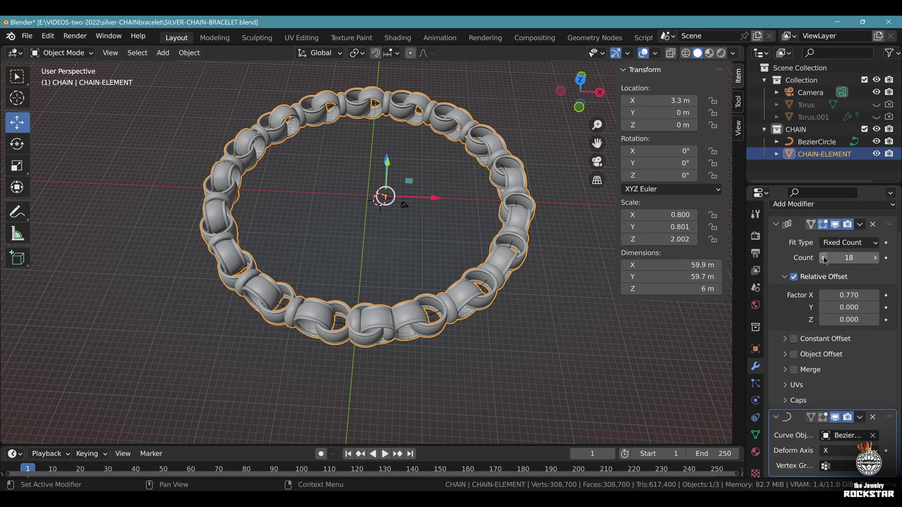
left_click(824, 258)
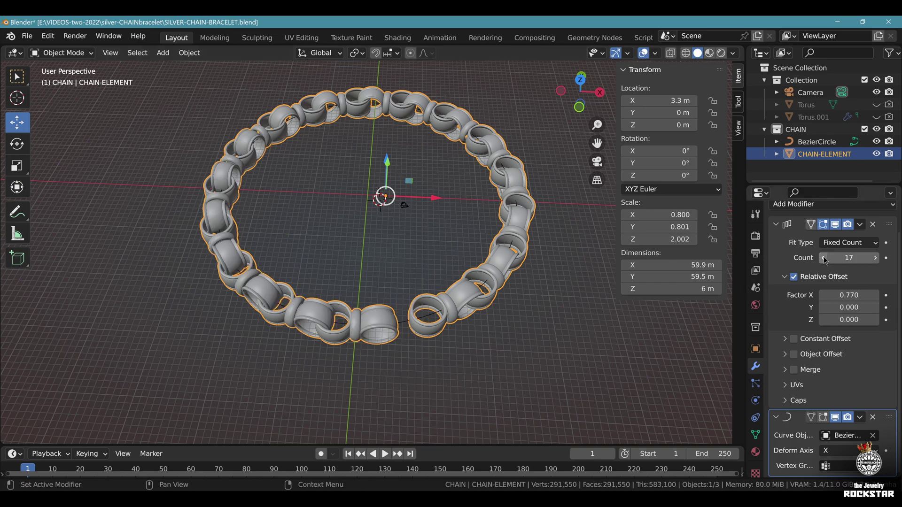
left_click(824, 258)
middle_click_drag(343, 226, 397, 273)
scroll(396, 272, "up", 6)
middle_click_drag(399, 164, 407, 287, "shift")
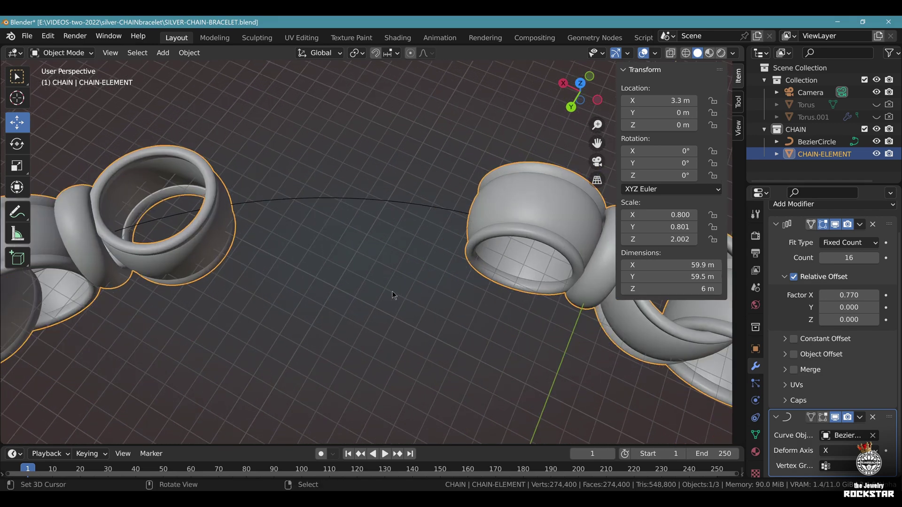
scroll(407, 310, "down", 4)
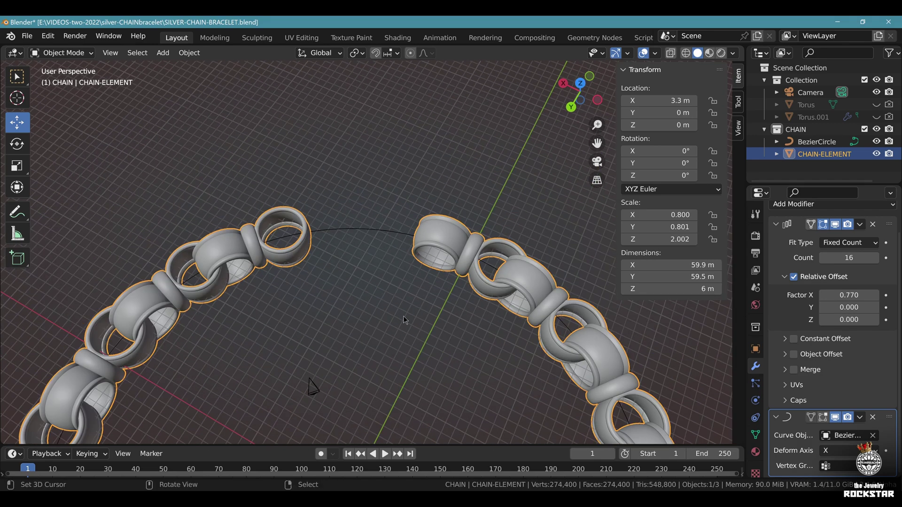
key("ctrl+s")
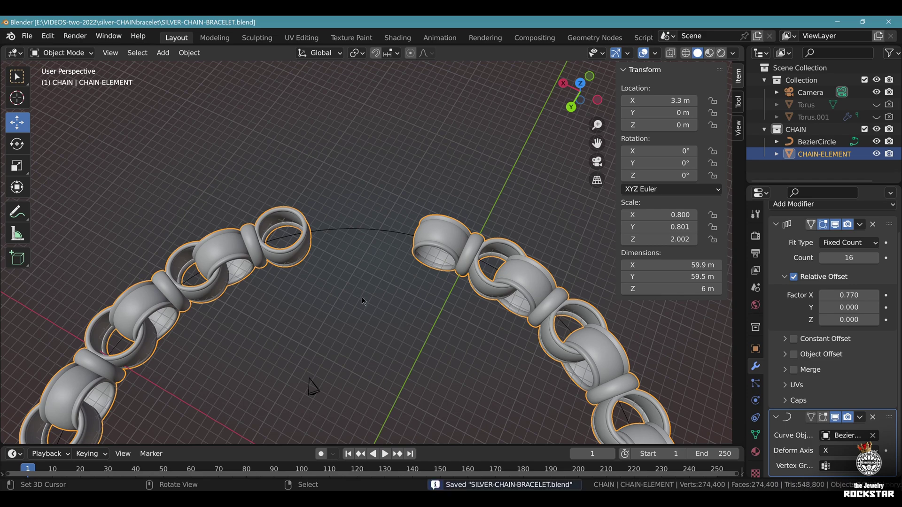
- Place the 3D cursor near the world origin in the orthographic top view
scroll(361, 297, "up", 3)
middle_click_drag(361, 297, 485, 336)
key("KP_5")
key("KP_7")
scroll(417, 312, "down", 4)
middle_click_drag(329, 95, 429, 244, "shift")
scroll(431, 243, "up", 5)
middle_click_drag(441, 186, 391, 272, "shift")
scroll(393, 275, "up", 2)
right_click(362, 264, "shift")
- Add a torus with major radius 1 m and minor radius 0.25 m, and reset its location to the world origin
left_click(162, 53)
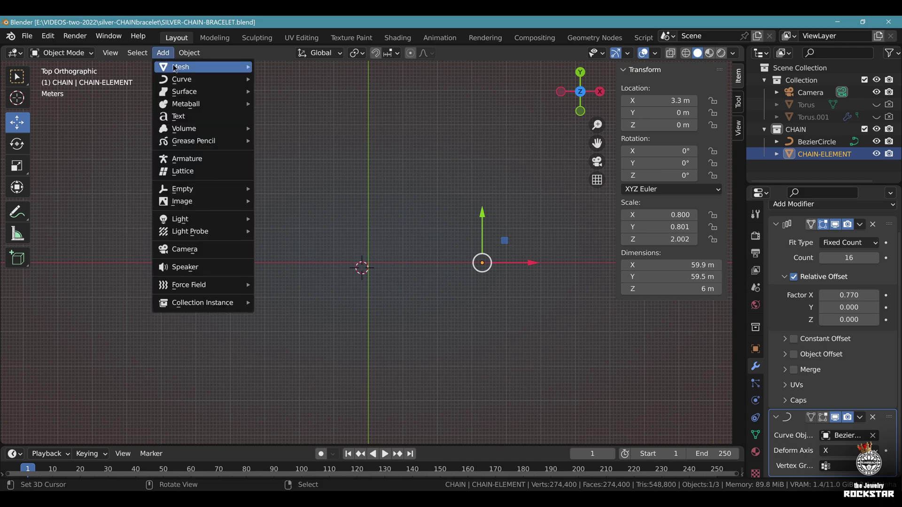
mouse_move(209, 66)
left_click(282, 171)
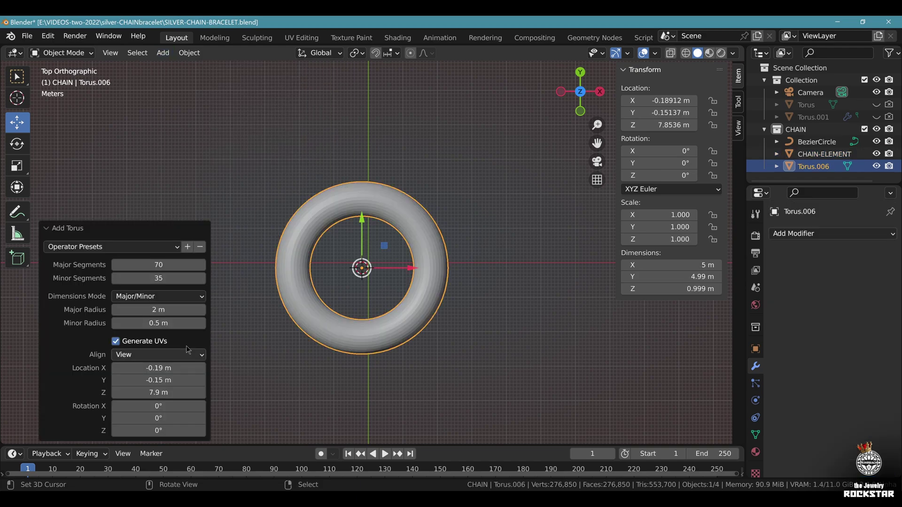
left_click(182, 309)
type("1")
key("Return")
left_click_drag(141, 324, 49, 323)
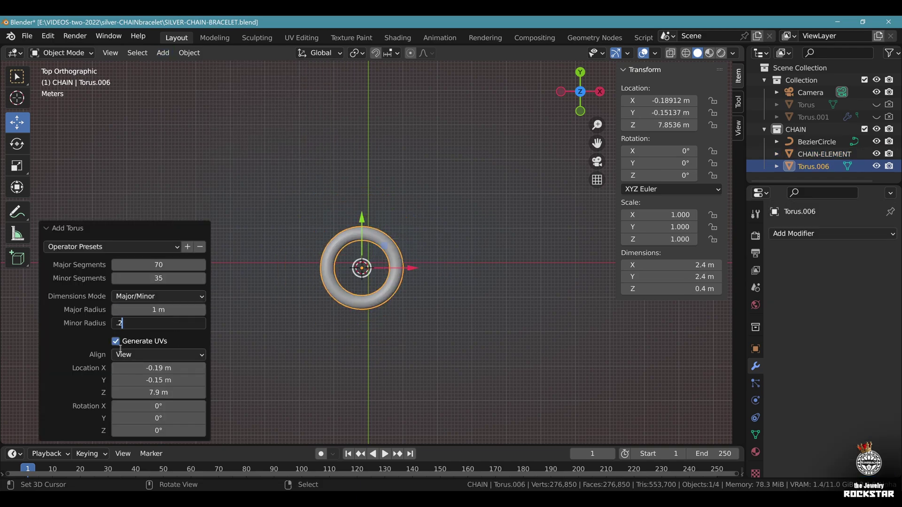
type("5")
key("Return")
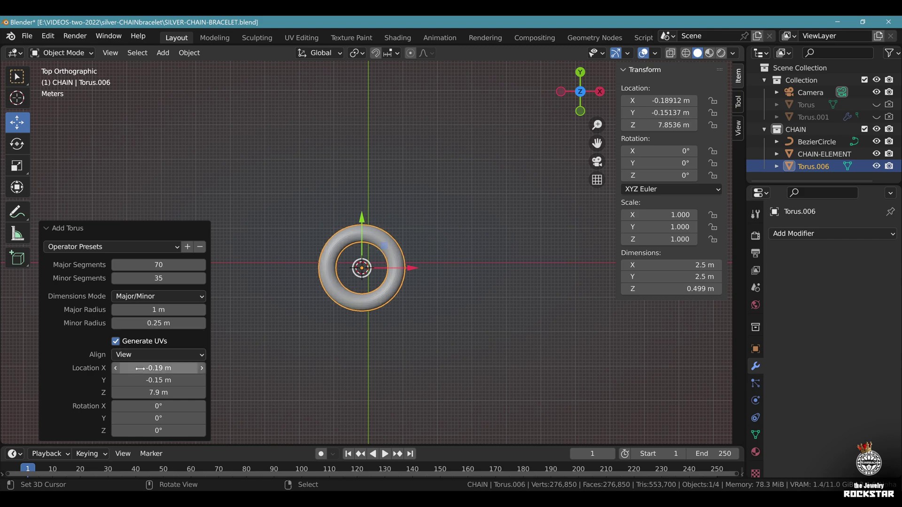
key("BackSpace")
- Move the torus's vertices on the positive X side 0.4 m along X in Edit Mode
scroll(371, 265, "up", 2)
key("Tab")
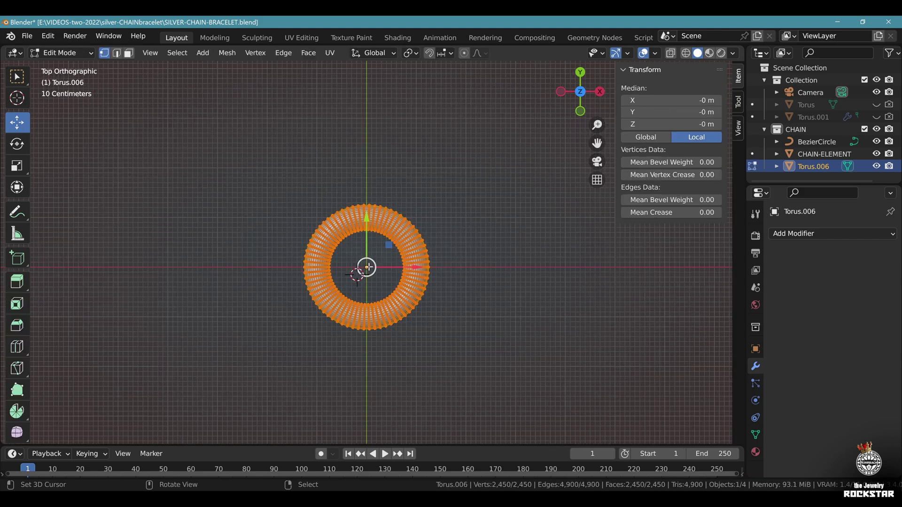
scroll(422, 164, "up", 2)
key("alt+a")
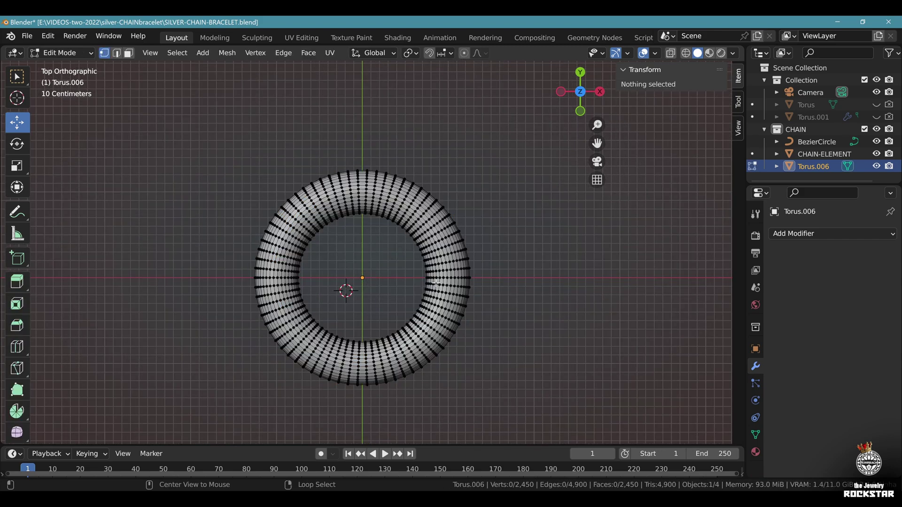
key("b")
left_click_drag(364, 135, 497, 332)
left_click_drag(458, 278, 528, 278)
left_click(168, 352)
type(".4")
key("Return")
- Invert the vertex selection, move the other half -0.4 m along X, and return to Object Mode
key("ctrl+i")
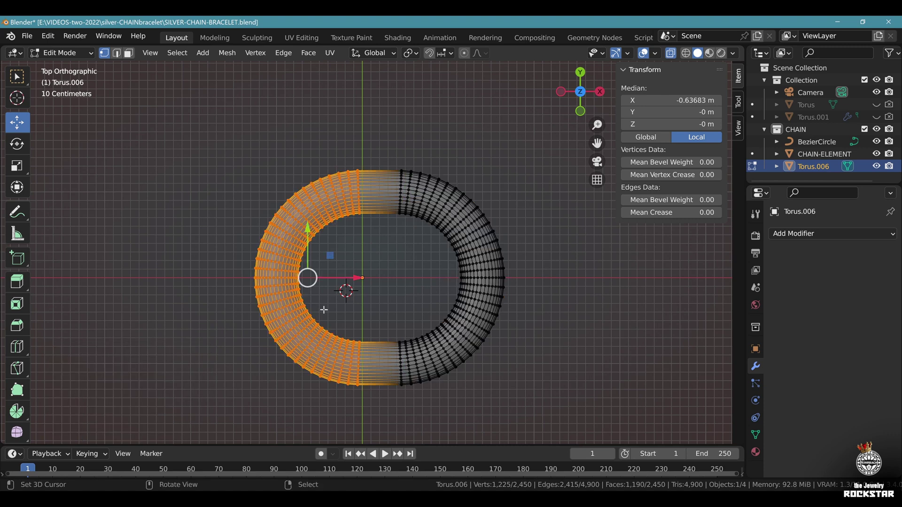
left_click_drag(344, 279, 282, 278)
left_click(175, 354)
type("-0.4")
key("Return")
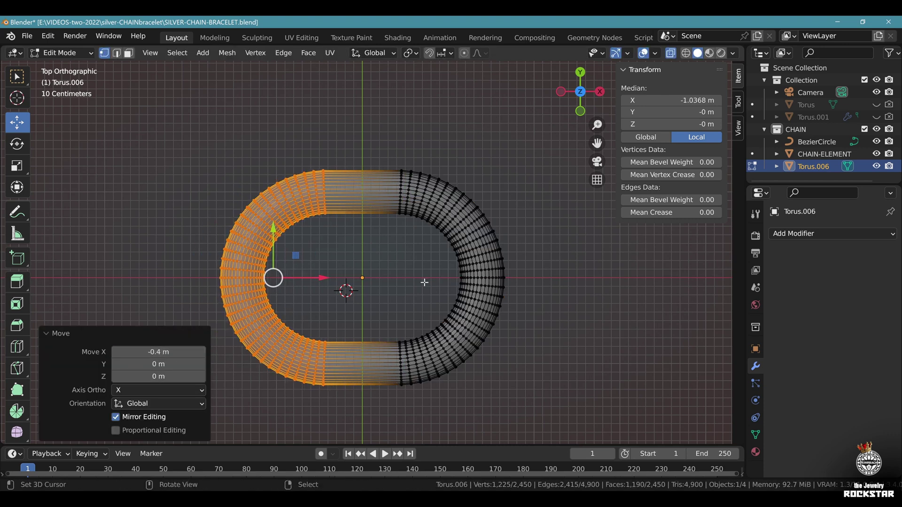
key("Tab")
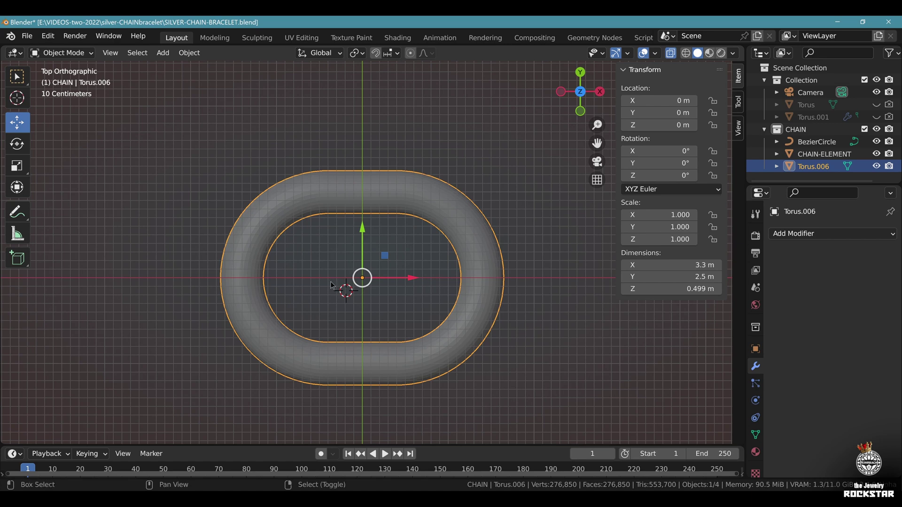
- Test the interlock with a temporary duplicate link moved about 2.26 m along X and rotated 90° about X, and delete it
key("shift+d")
key("x")
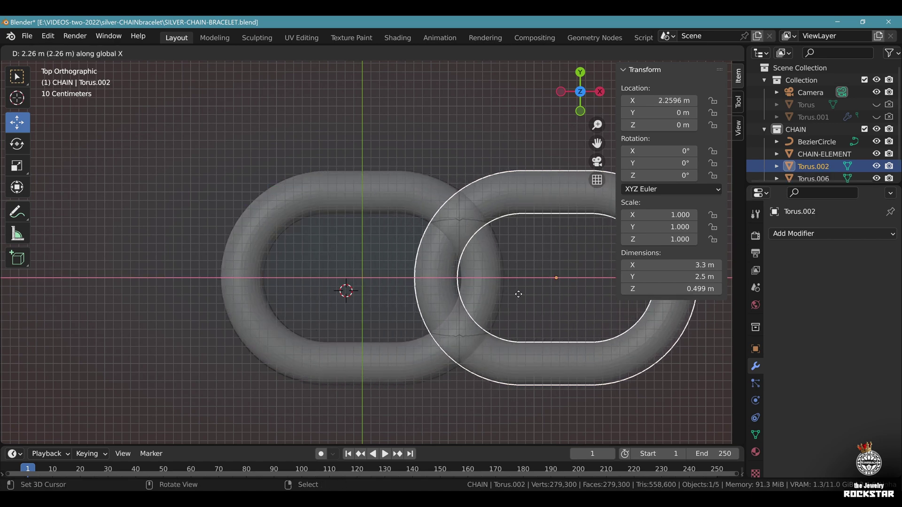
left_click(521, 294)
left_click_drag(657, 151, 649, 151)
left_click(658, 150)
type("90")
key("Return")
middle_click_drag(321, 280, 417, 249)
scroll(430, 279, "down", 4)
scroll(430, 281, "up", 3)
left_click(355, 294)
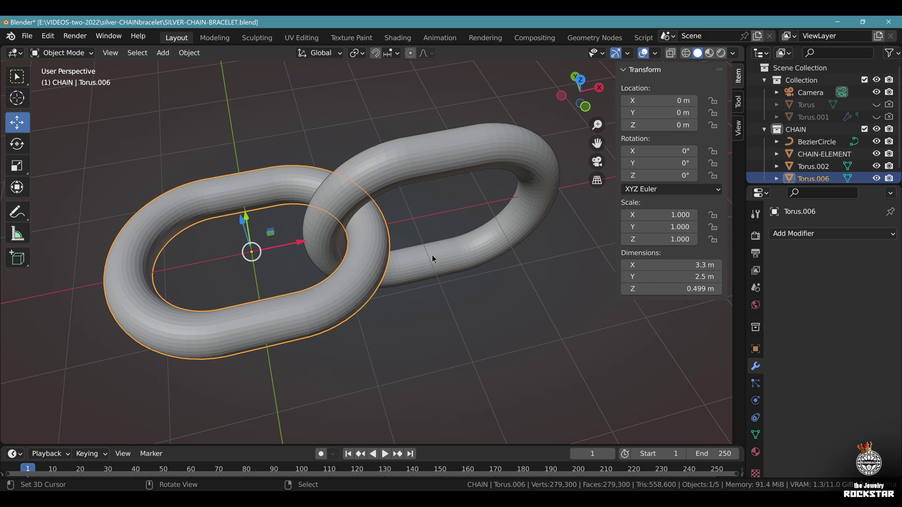
left_click(431, 205)
key("Delete")
- Add a Solidify modifier to the oval link with offset 0 and thickness 0.2 m
left_click(311, 185)
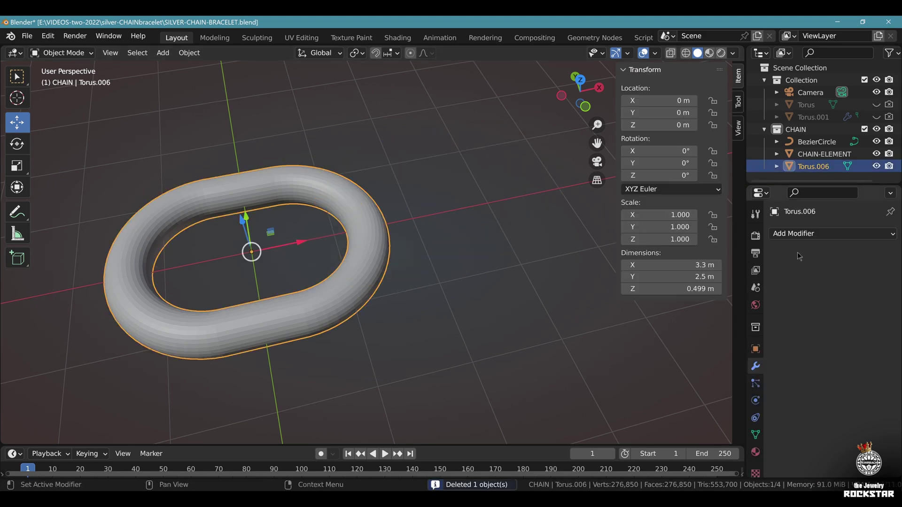
left_click(801, 233)
left_click(690, 440)
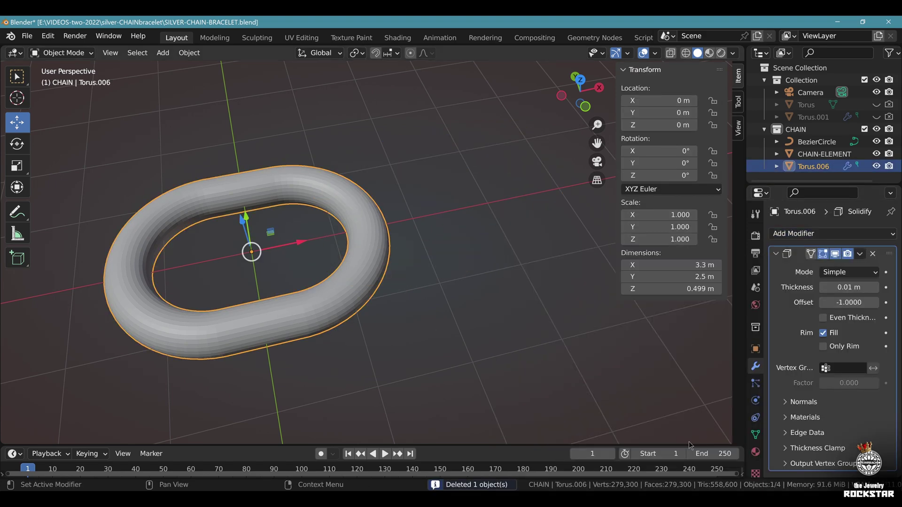
left_click(841, 302)
type("0")
key("Return")
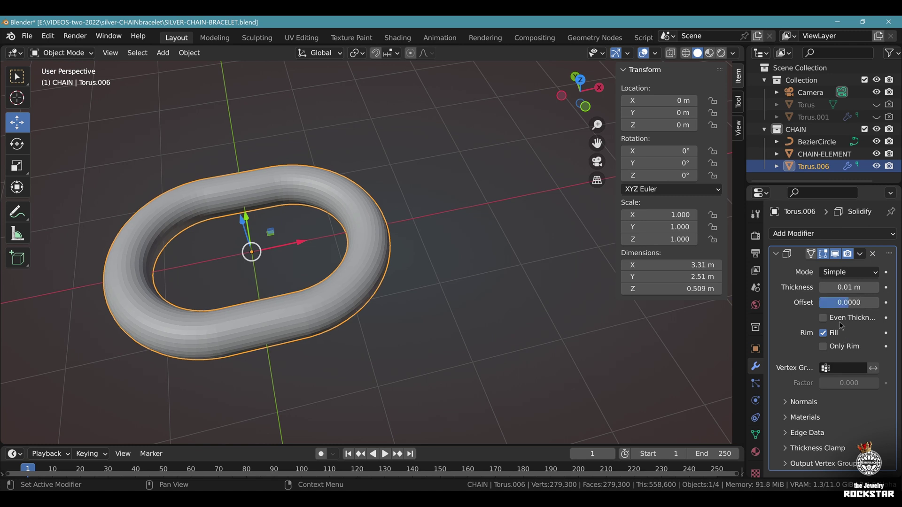
left_click(847, 288)
type(".2")
key("Return")
- Try a Solidify thickness of 0.1 m on the oval link and undo it
left_click(847, 289)
type(".0.1")
key("Return")
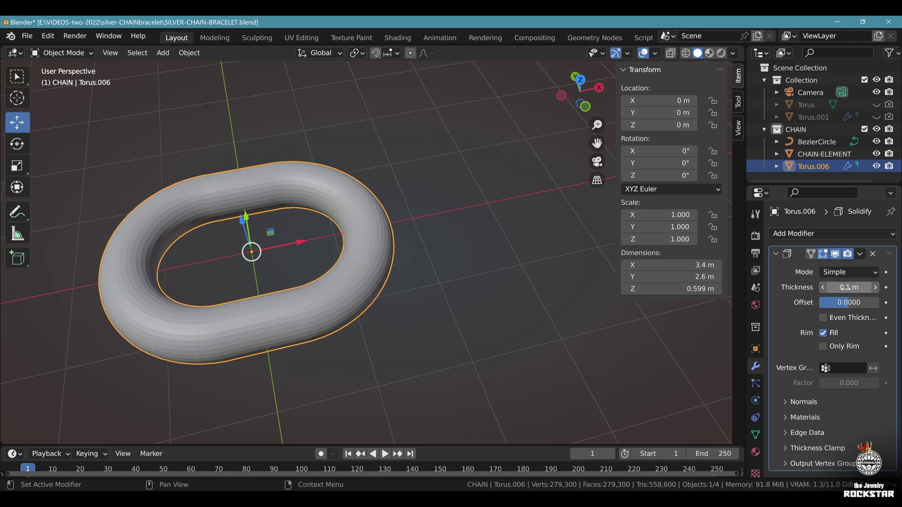
key("ctrl+z")
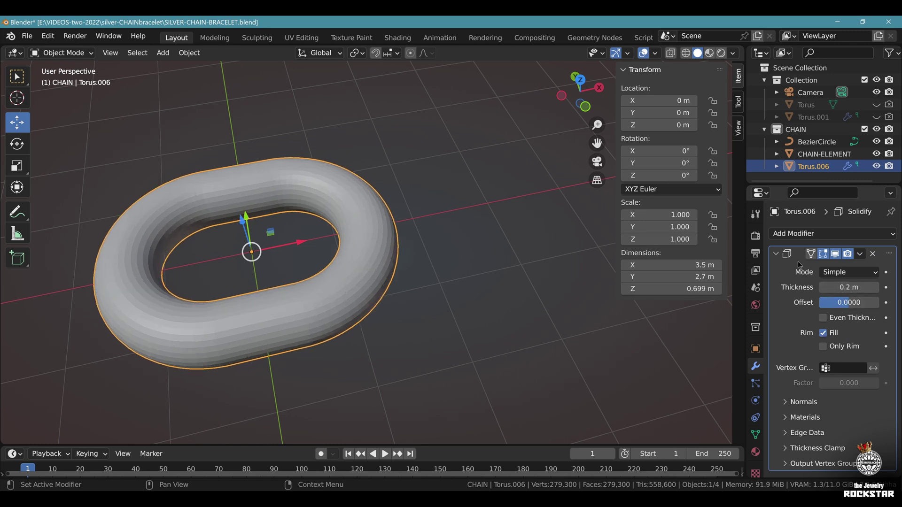
- Add a Remesh modifier to the link with voxel size 0.07 m and smooth shading, and save the file
left_click(799, 234)
left_click(690, 403)
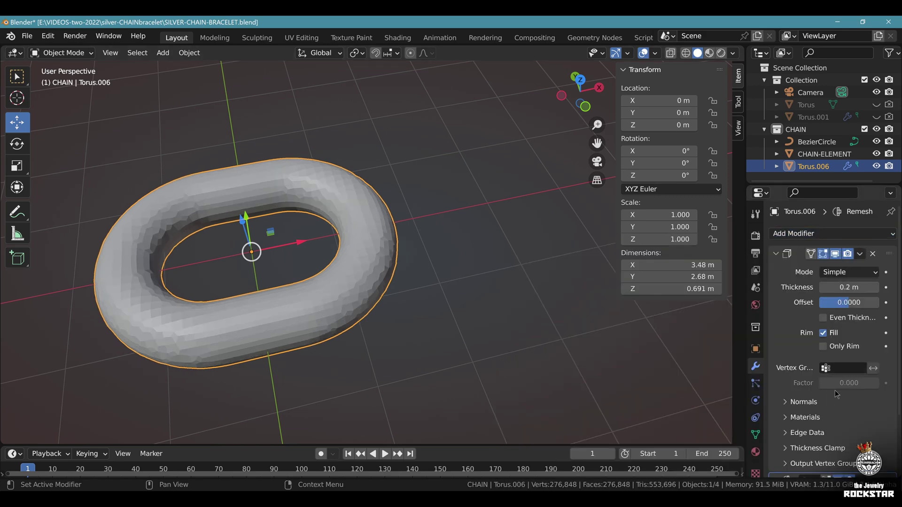
scroll(849, 385, "down", 4)
left_click(855, 437)
type(".07")
key("Return")
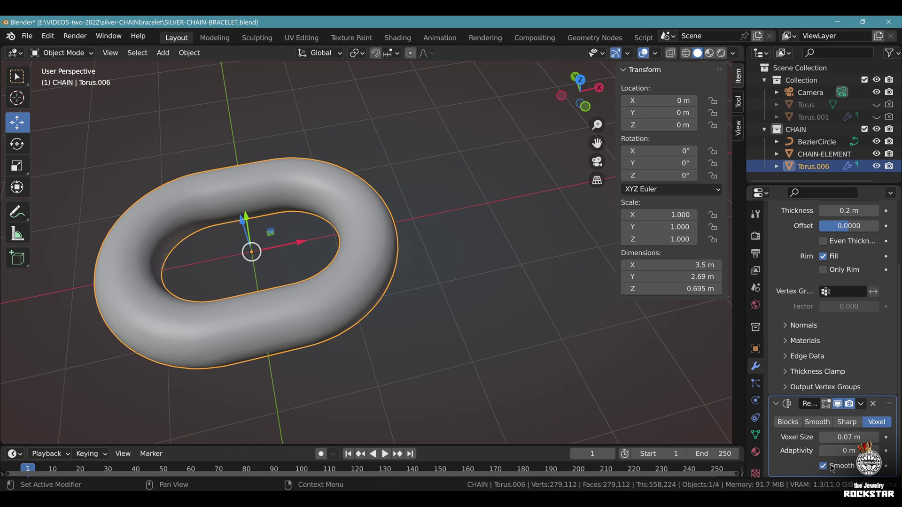
middle_click_drag(477, 316, 477, 326)
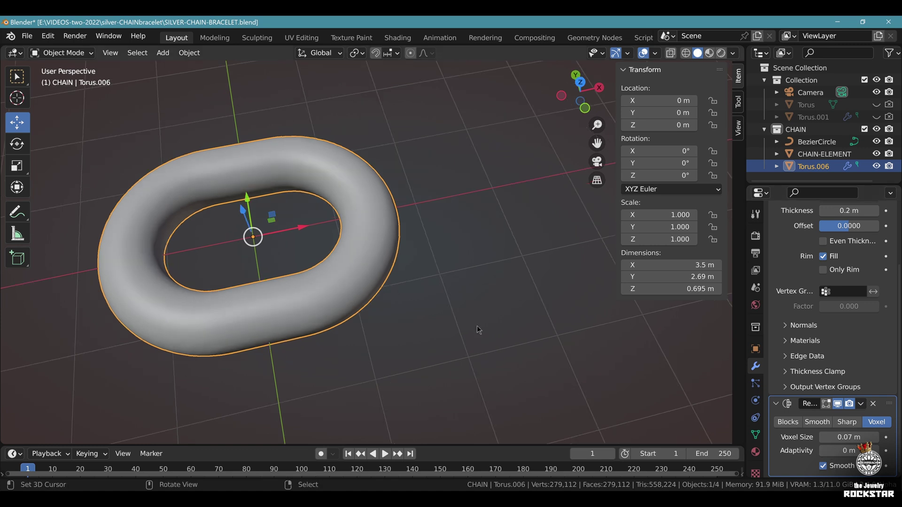
key("ctrl+s")
- Duplicate the link about 2.09 m along X and rotate the copy 90° about X to interlock the two
key("shift+d")
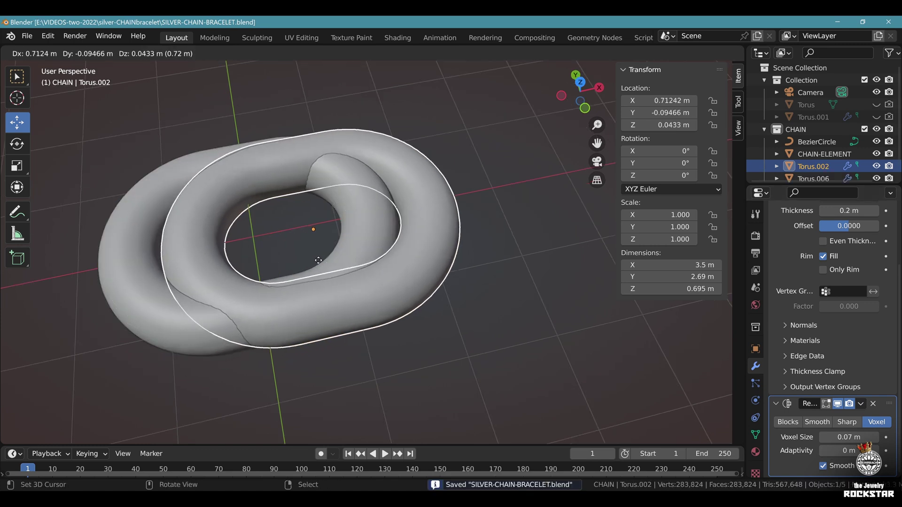
key("x")
left_click(427, 240)
left_click_drag(658, 151, 615, 151)
left_click(679, 151)
type("90")
key("Return")
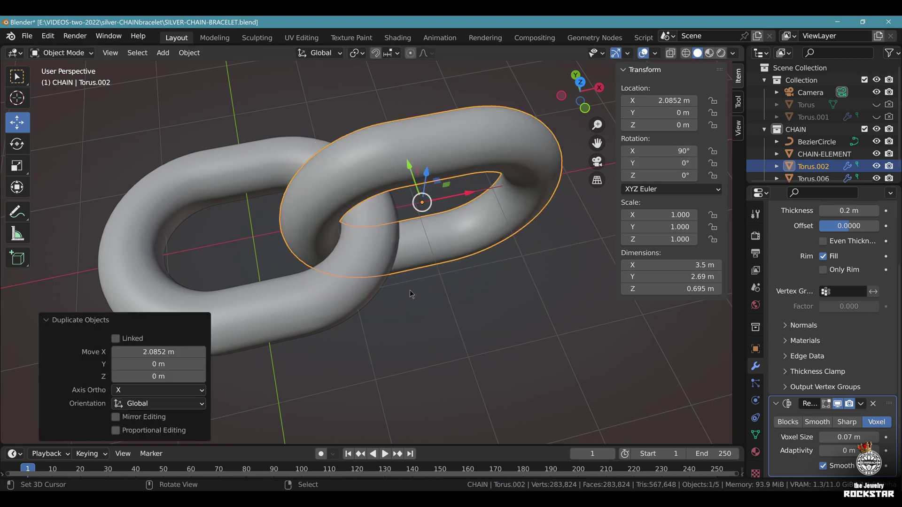
- Extend the small chain by repeatedly duplicating the interlocked link pair about 4.2 m along X
middle_click_drag(405, 286, 399, 284)
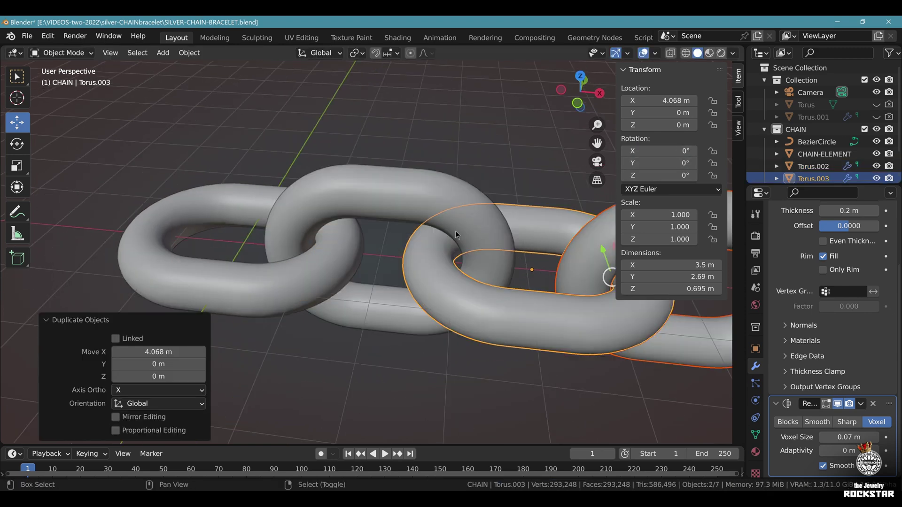
scroll(456, 230, "up", 3)
middle_click_drag(455, 230, 394, 271)
middle_click_drag(395, 272, 352, 255, "shift")
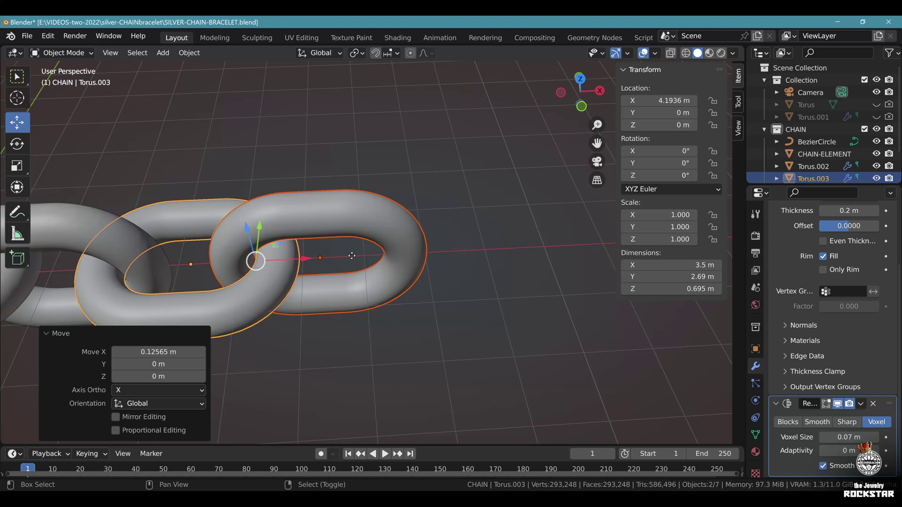
key("shift+d")
key("x")
scroll(353, 256, "down", 3)
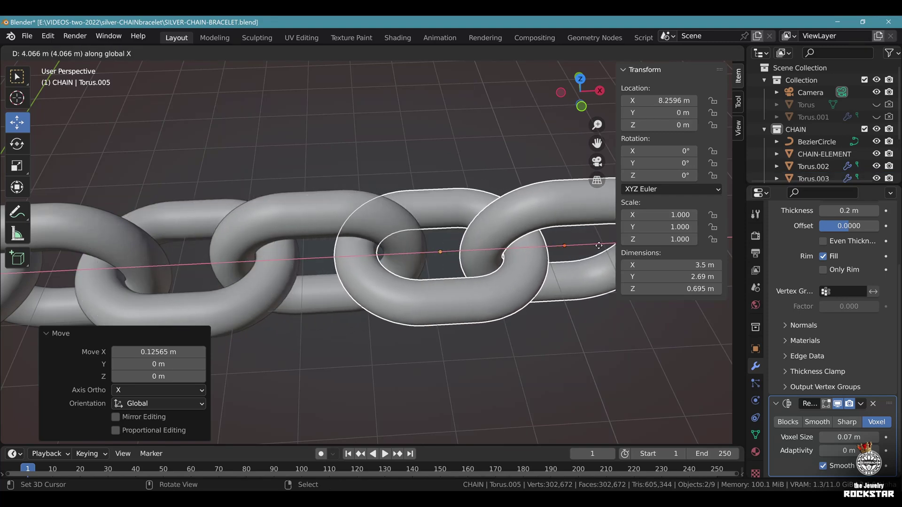
left_click(484, 255)
key("shift+r")
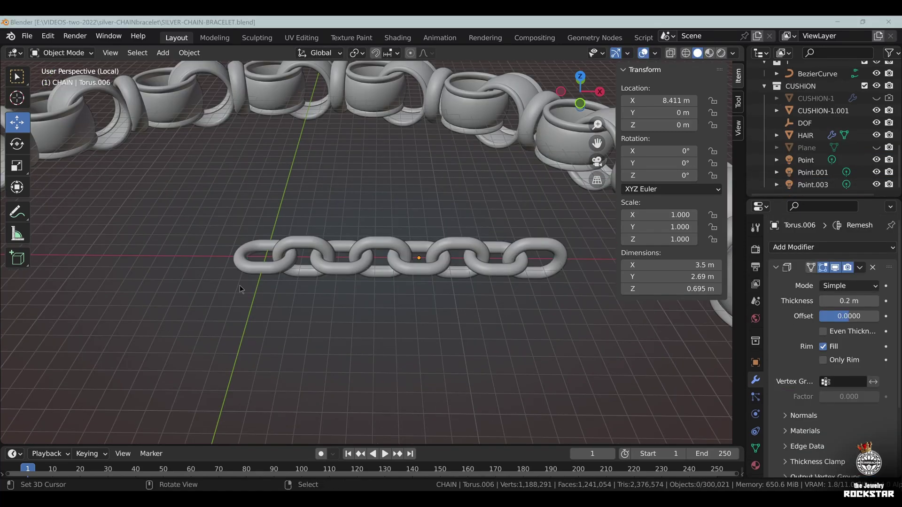
- Snap the 3D cursor to the outermost vertex at the first link's free end, and return to solid Object Mode
left_click(248, 268)
key("Tab")
key("KP_1")
key("KP_Decimal")
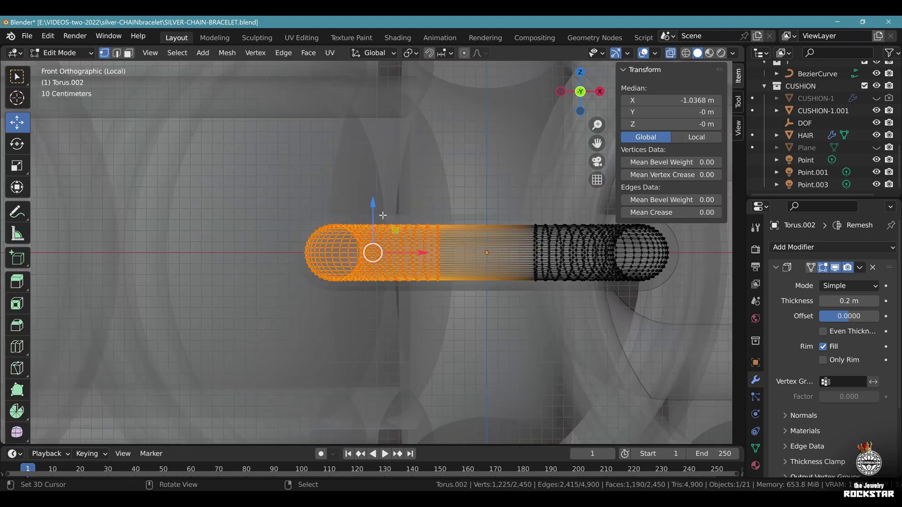
key("alt+a")
scroll(271, 266, "up", 6)
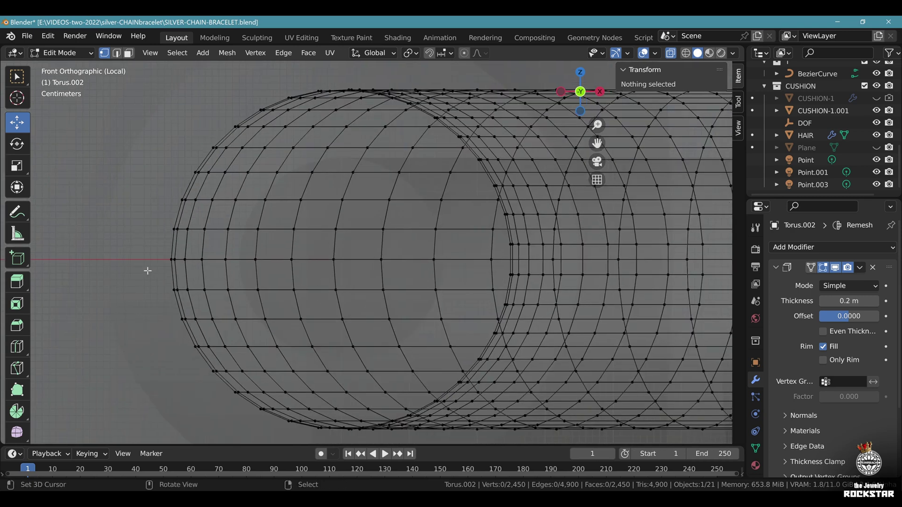
left_click(167, 259)
key("shift+s")
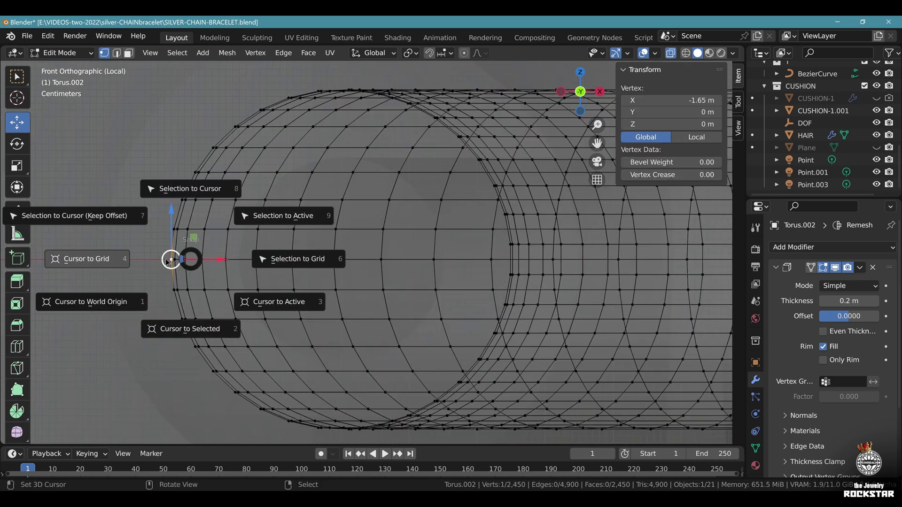
left_click(190, 324)
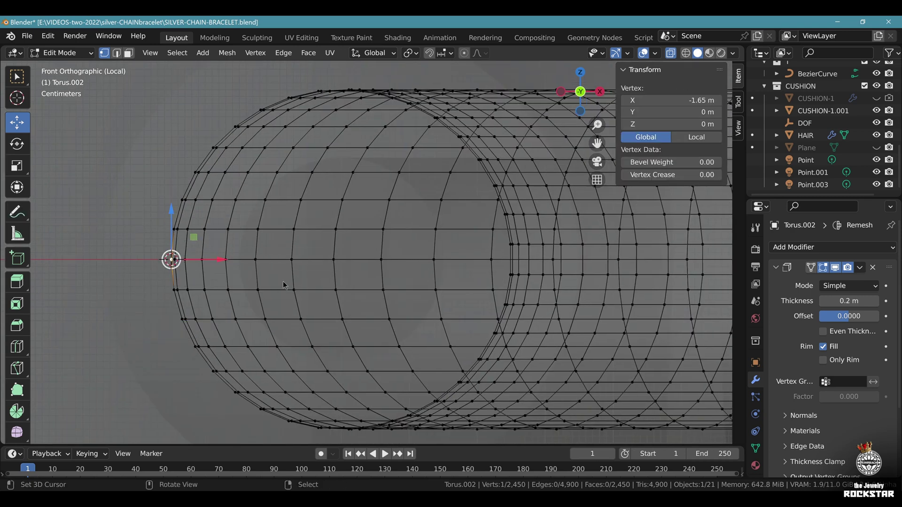
key("Tab")
key("alt+z")
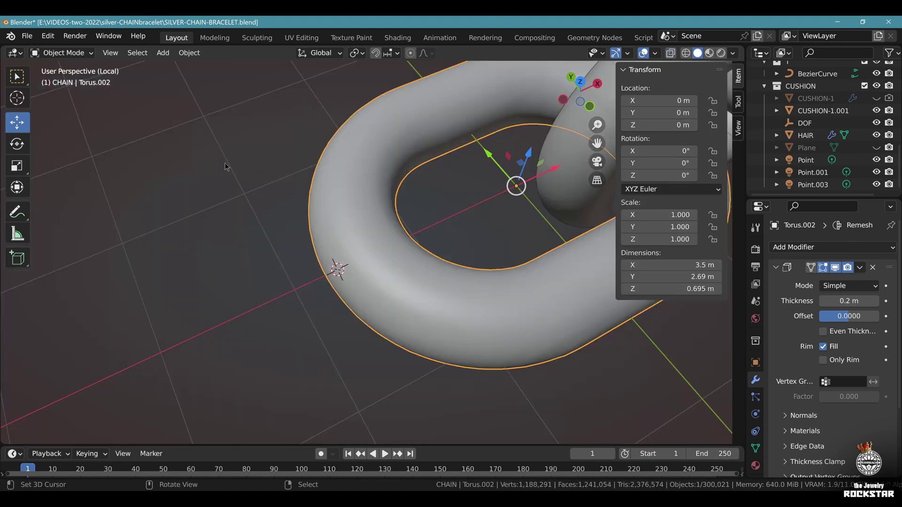
- Add a cylinder at the 3D cursor with 70 vertices, radius 1.5 m and depth 10 m
key("KP_7")
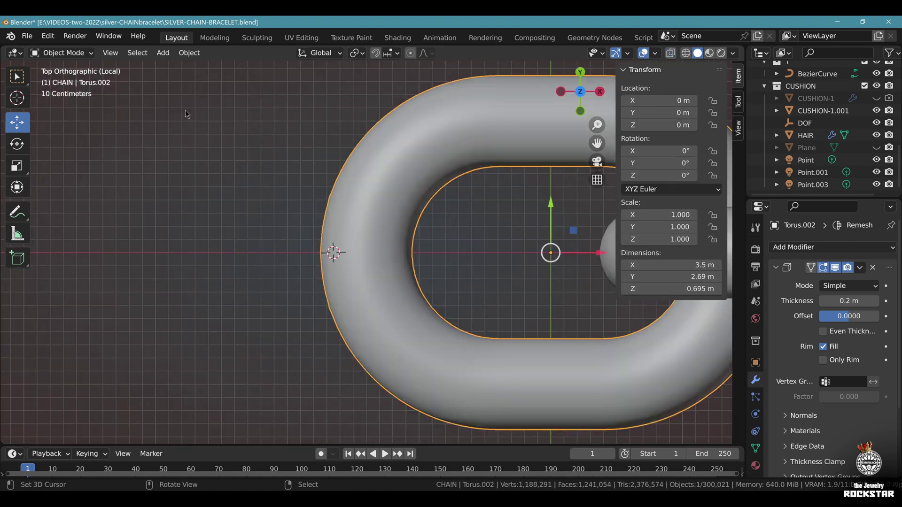
left_click(158, 53)
mouse_move(188, 67)
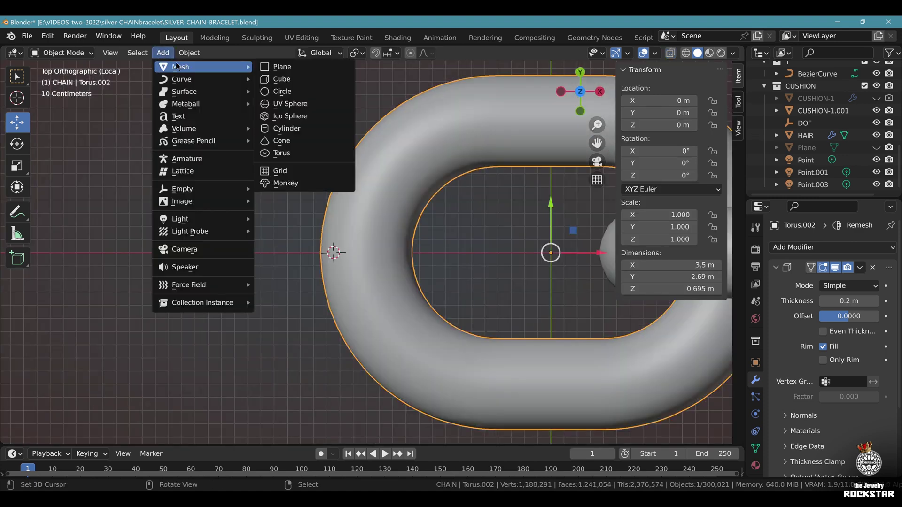
left_click(322, 133)
left_click(158, 286)
type("70")
key("Return")
double_click(162, 300)
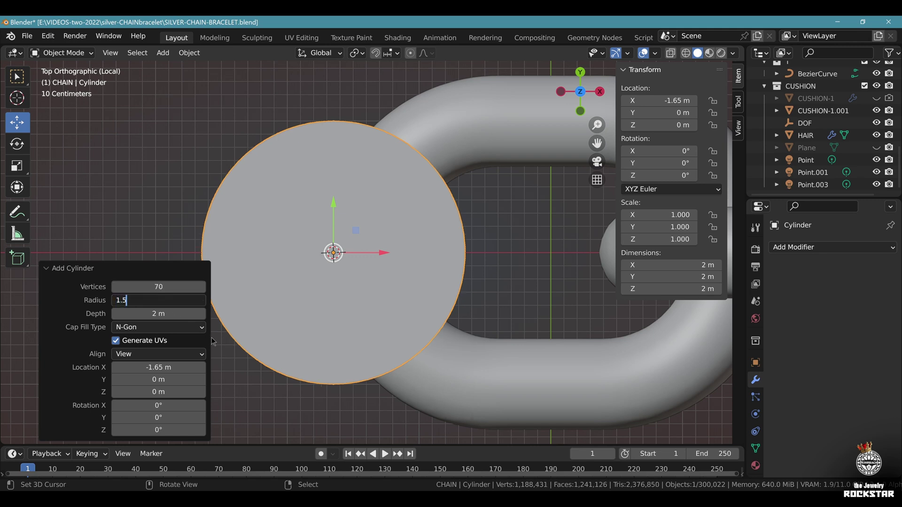
key("Return")
double_click(158, 313)
type("10")
key("Return")
- Rotate the cylinder 90° about X so it lies across the chain's end, and shade it smooth
double_click(664, 150)
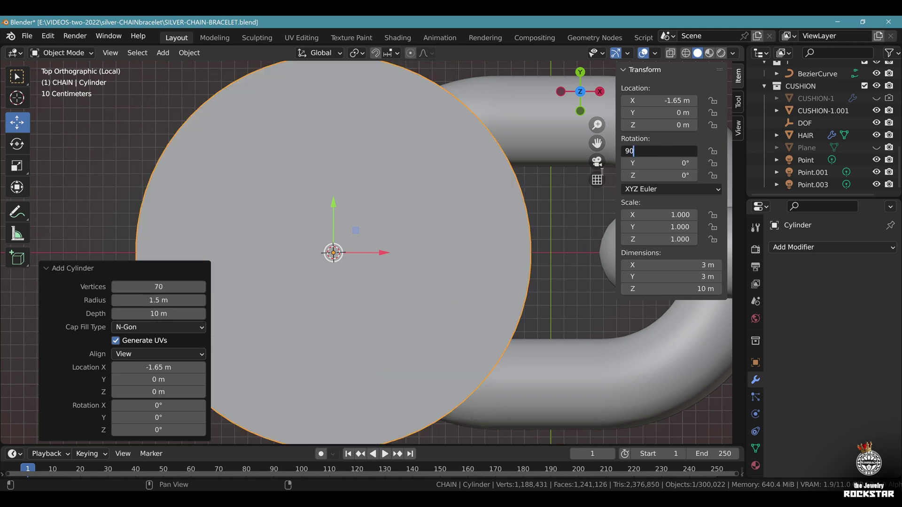
type("90")
key("Return")
scroll(430, 229, "down", 9)
left_click(190, 53)
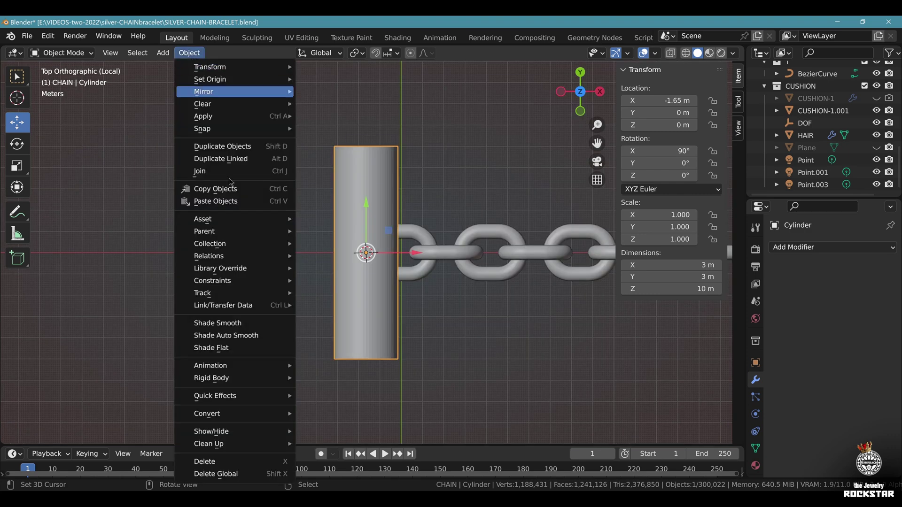
left_click(225, 324)
- Add a Bevel modifier to the cylinder with an amount of 0.3 m and one segment
left_click(831, 248)
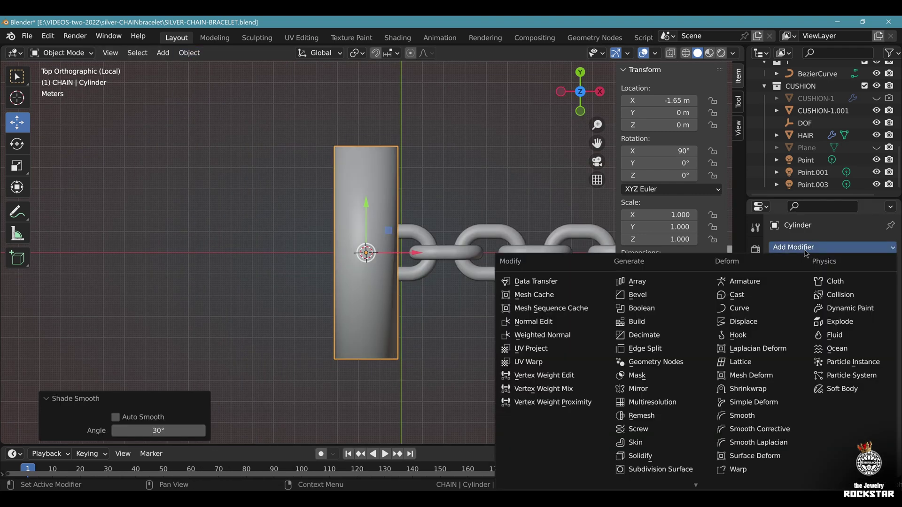
left_click(677, 294)
left_click(854, 316)
type(".")
type(".3")
key("Return")
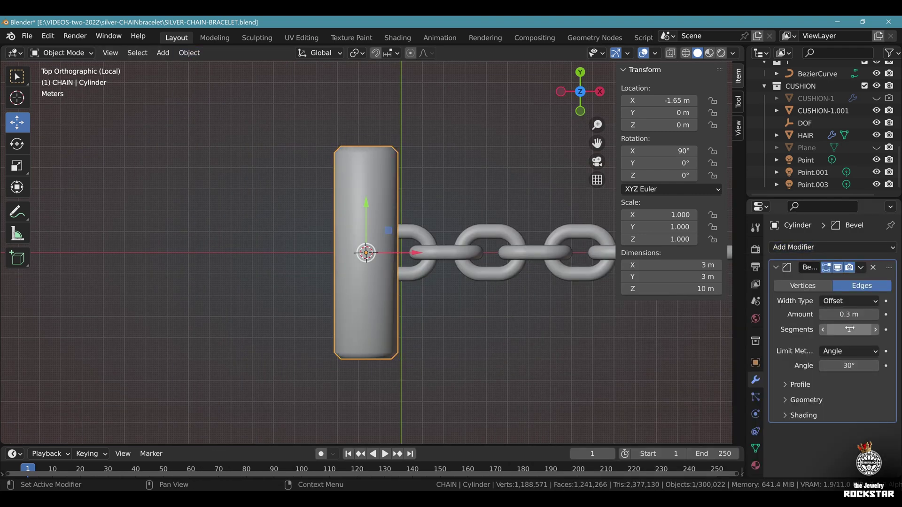
left_click(851, 329)
key("Return")
- Enable Auto Smooth at 30° in the cylinder's normals settings
left_click(756, 448)
scroll(822, 422, "down", 4)
left_click(808, 407)
left_click(823, 422)
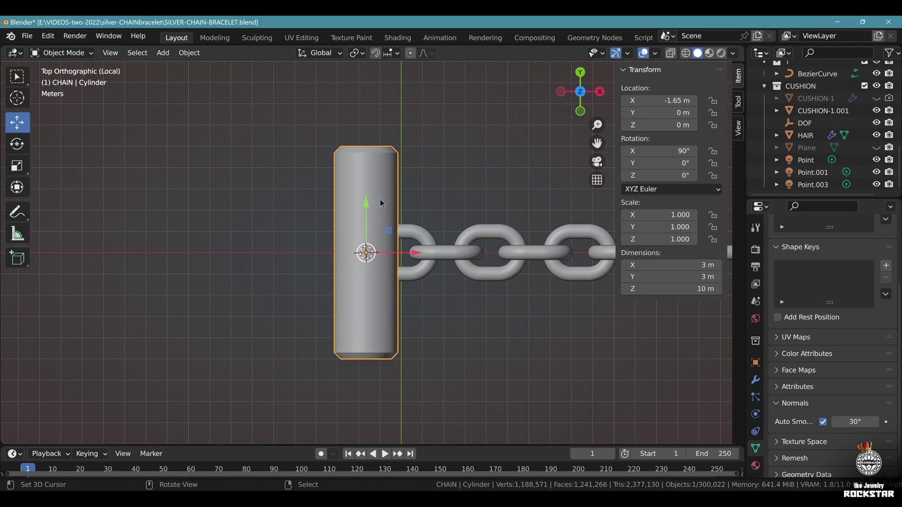
- Snap the 3D cursor to the centre of the cylinder's +Y end using its middle vertices, and return to Object Mode
key("Tab")
scroll(381, 203, "up", 8)
key("alt+a")
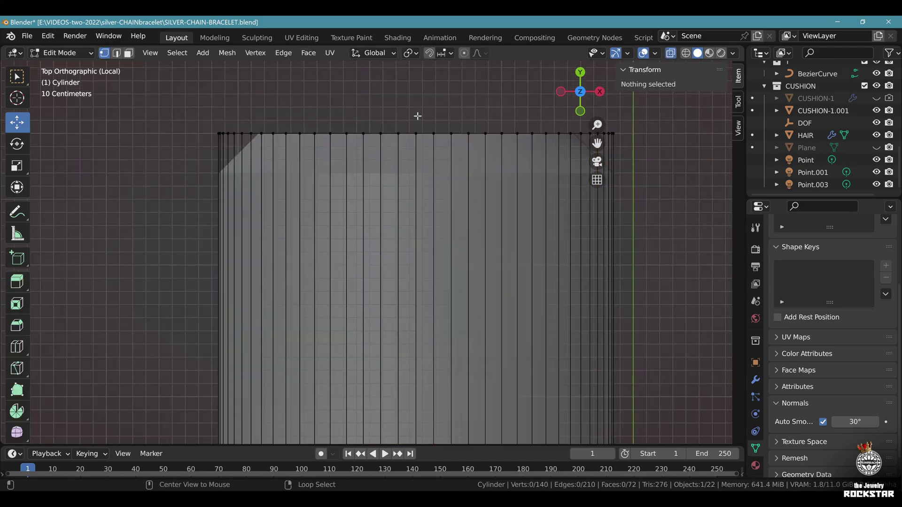
left_click_drag(410, 110, 431, 162)
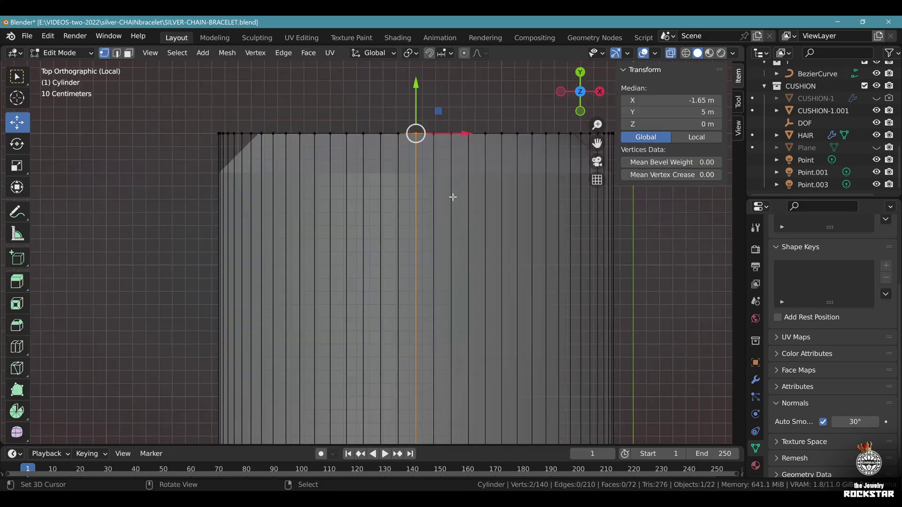
key("shift+s")
left_click(457, 267)
key("Tab")
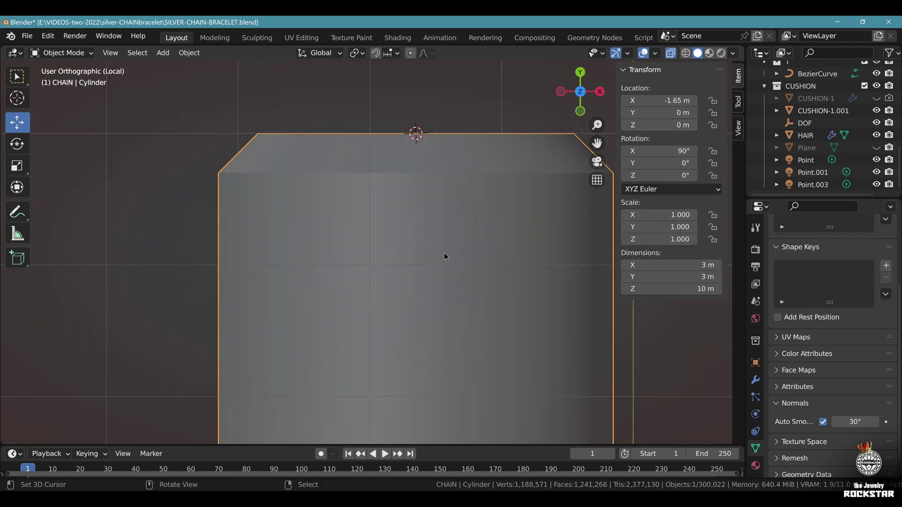
- Add a torus at the 3D cursor, aligned to the front view, and scale it to 1.6 on all axes
key("KP_1")
left_click(163, 53)
mouse_move(201, 71)
left_click(282, 153)
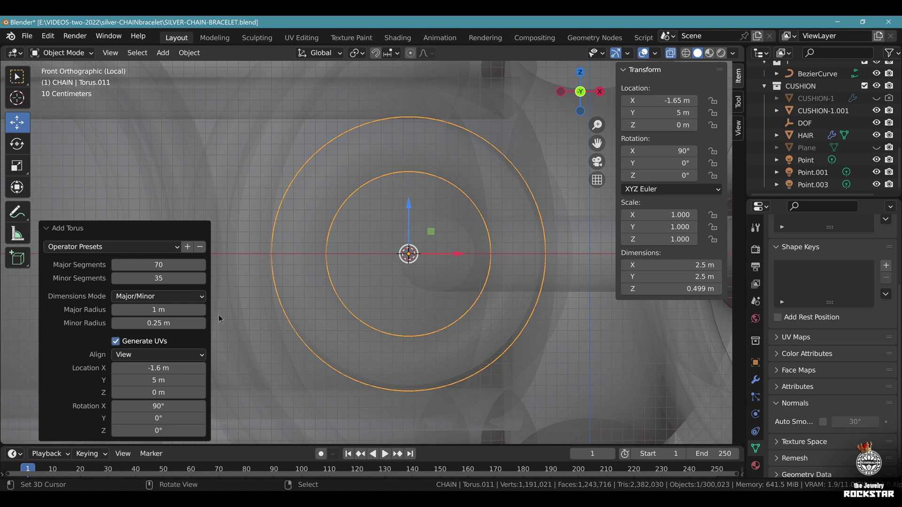
middle_click_drag(474, 161, 493, 245)
left_click_drag(650, 215, 650, 240)
type("1.6")
key("Return")
- Shade the torus smooth and move it about 0.79 m along negative Y onto the cylinder, just behind the bevelled edge
key("KP_7")
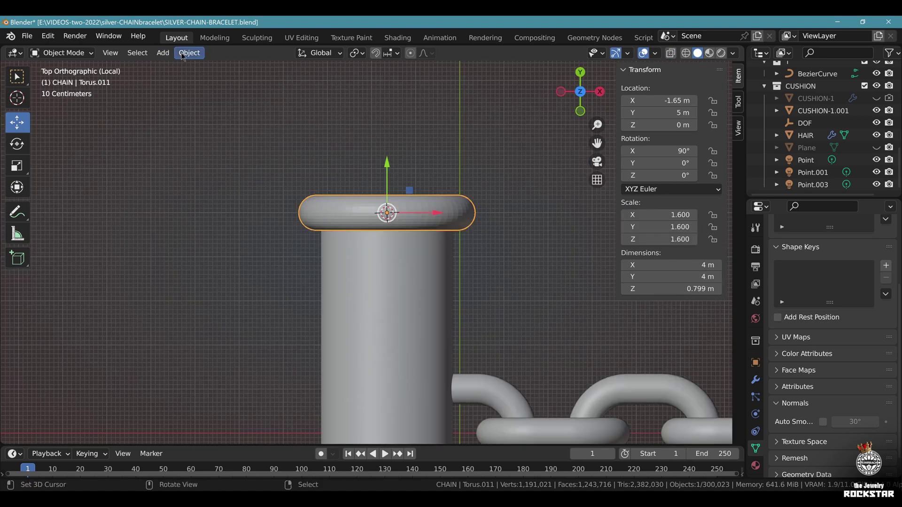
left_click(189, 52)
left_click(221, 324)
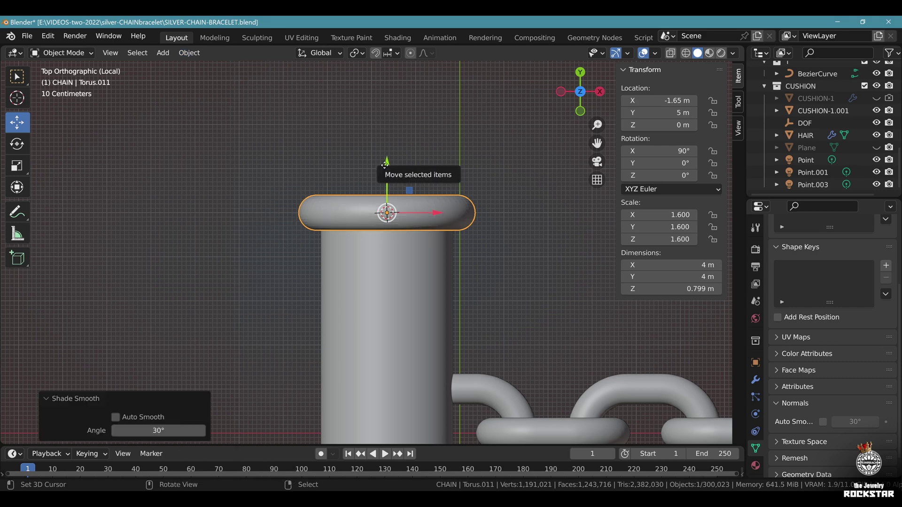
left_click_drag(386, 166, 382, 200)
- Duplicate the ring inside its mesh about 0.63 m along negative Y to form a double collar
key("Tab")
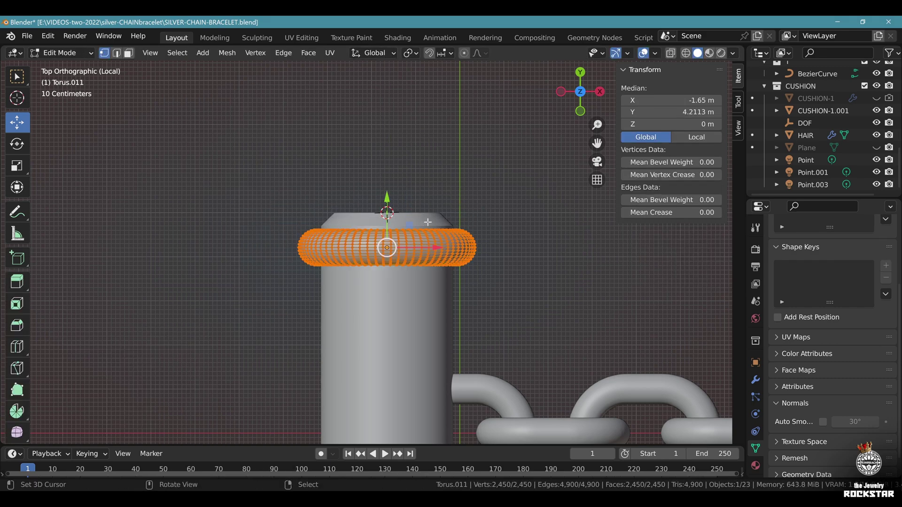
key("shift+d")
key("y")
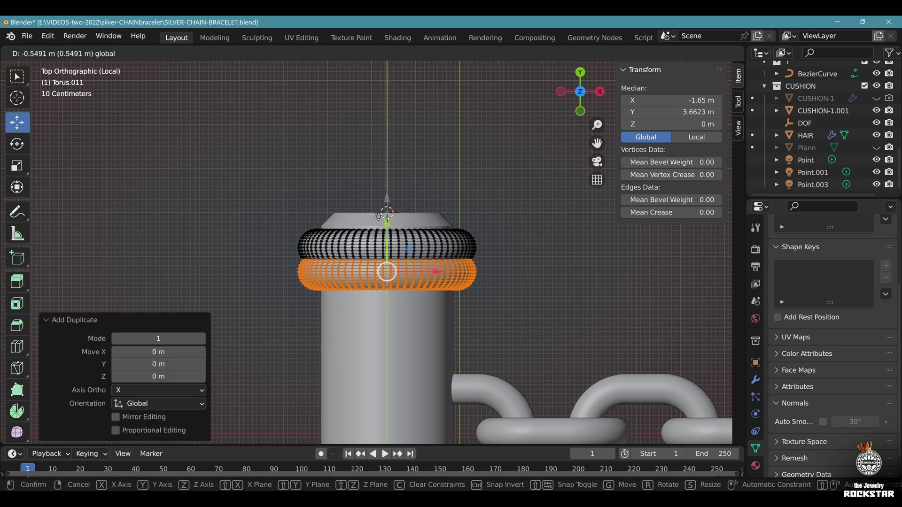
left_click(378, 219)
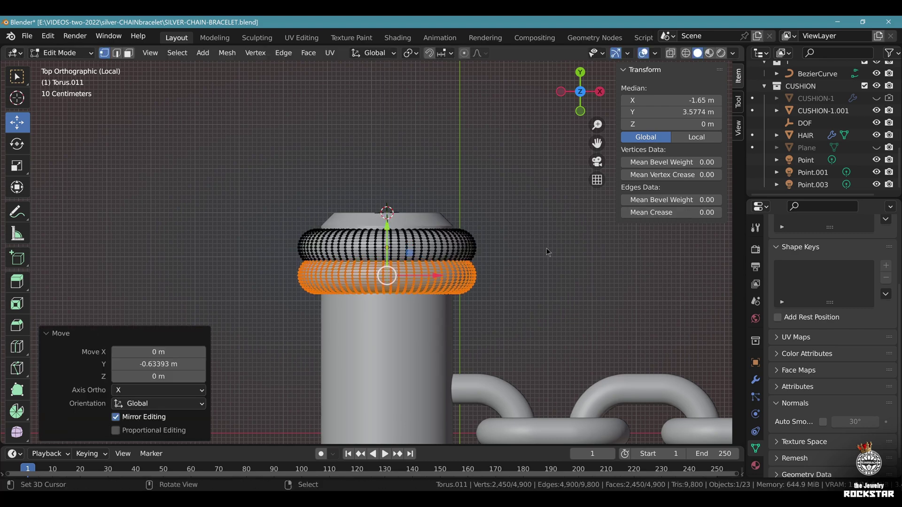
key("Tab")
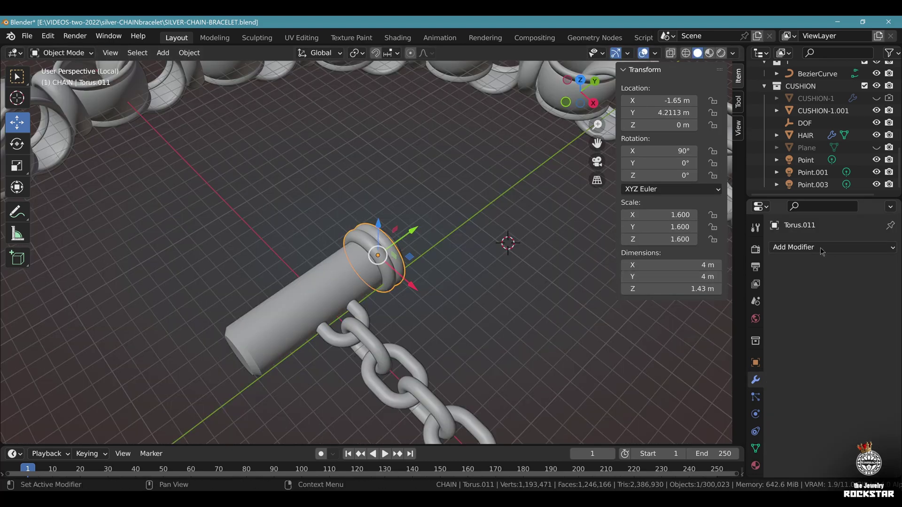
- Mirror the double ring to the bar's other end with a Mirror modifier using the cylinder and the Z axis only, and save the file
left_click(822, 252)
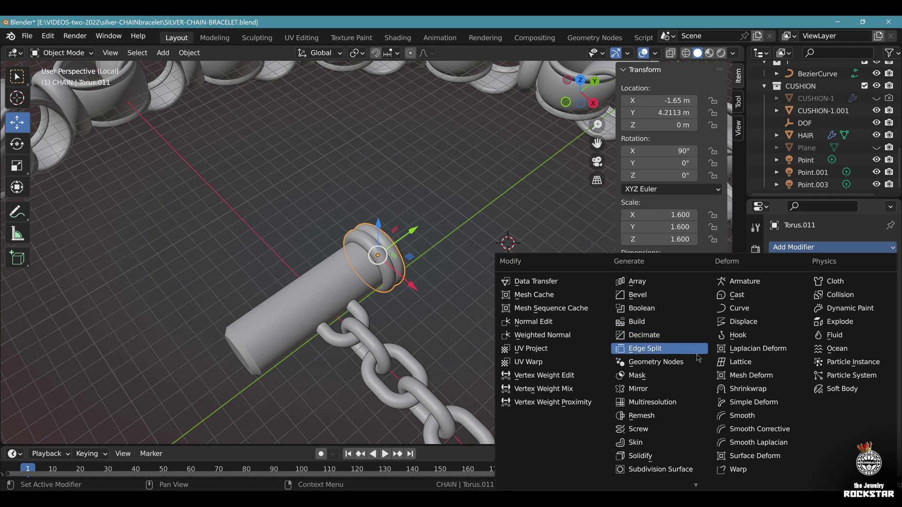
left_click(667, 389)
left_click(873, 333)
left_click(330, 285)
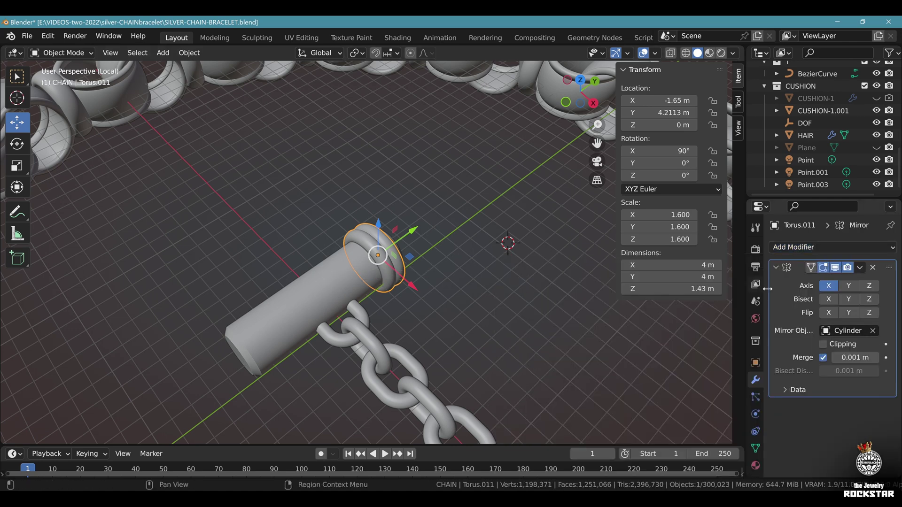
left_click(874, 288)
left_click(829, 286)
key("ctrl+s")
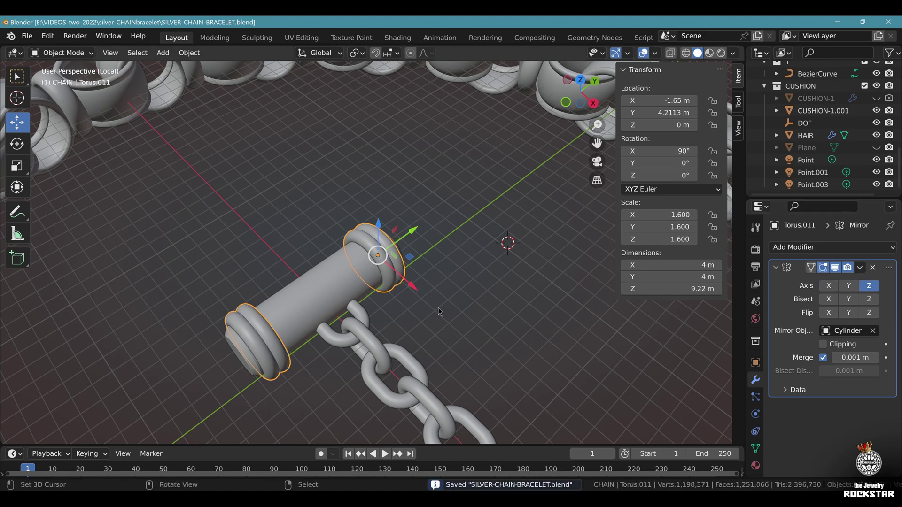
- Convert the cylinder and its end rings to meshes and join them into one toggle bar
scroll(307, 306, "up", 2)
left_click(307, 305)
scroll(348, 307, "down", 3)
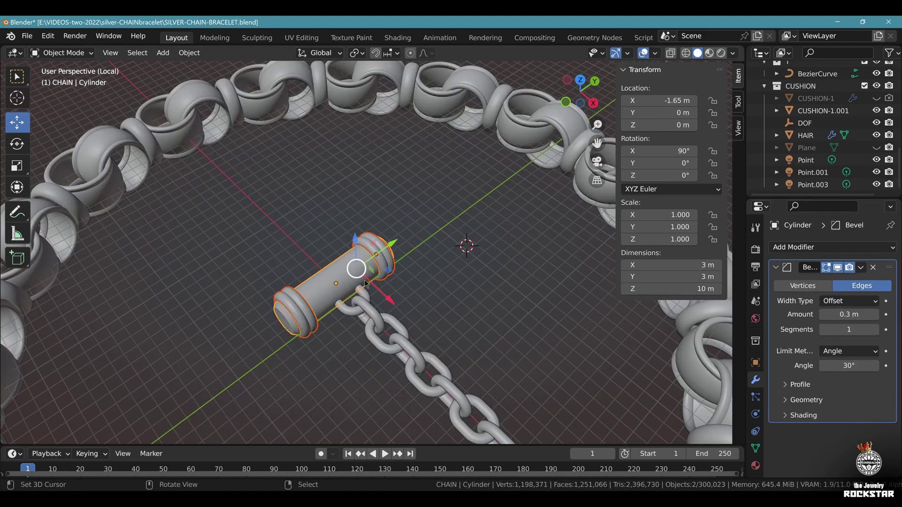
scroll(366, 282, "down", 4)
middle_click_drag(428, 325, 384, 325)
scroll(384, 325, "up", 8)
key("alt+c")
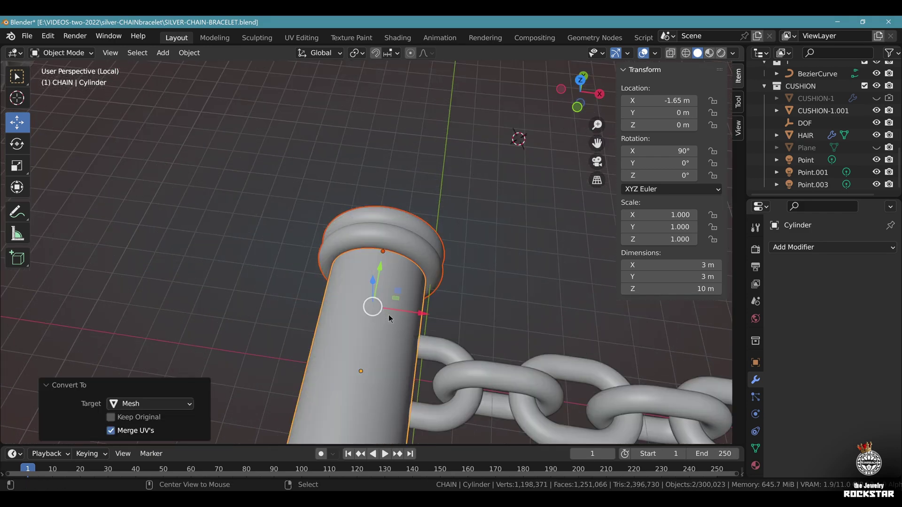
key("ctrl+j")
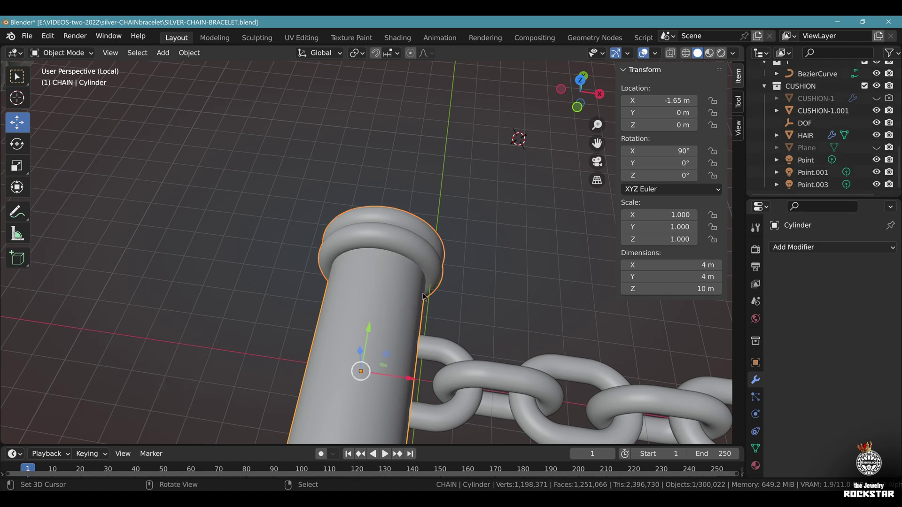
- Scale the toggle bar to about 0.82 and move it about 0.75 m along X into the first link
middle_click_drag(516, 335, 503, 216)
key("s")
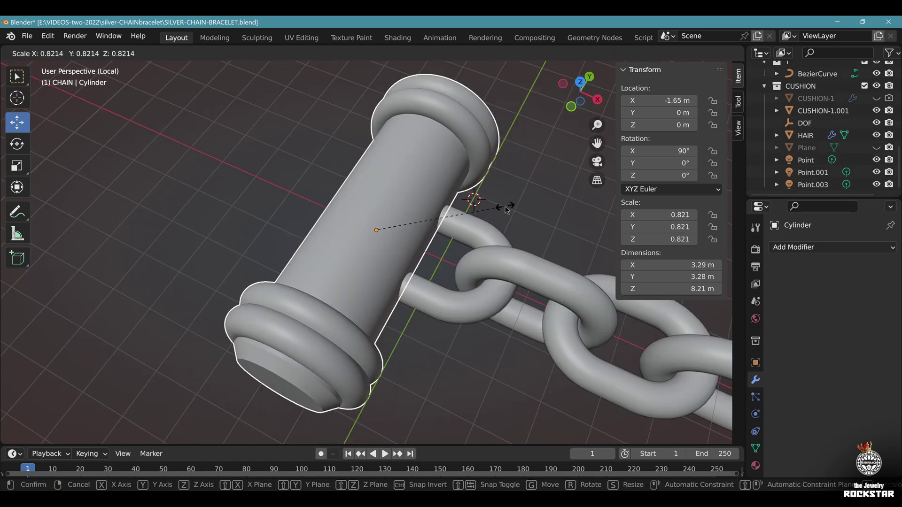
left_click(494, 226)
left_click_drag(420, 249, 450, 262)
- Convert the toggle bar and all the small chain links to meshes and join them into one object
scroll(515, 286, "down", 9)
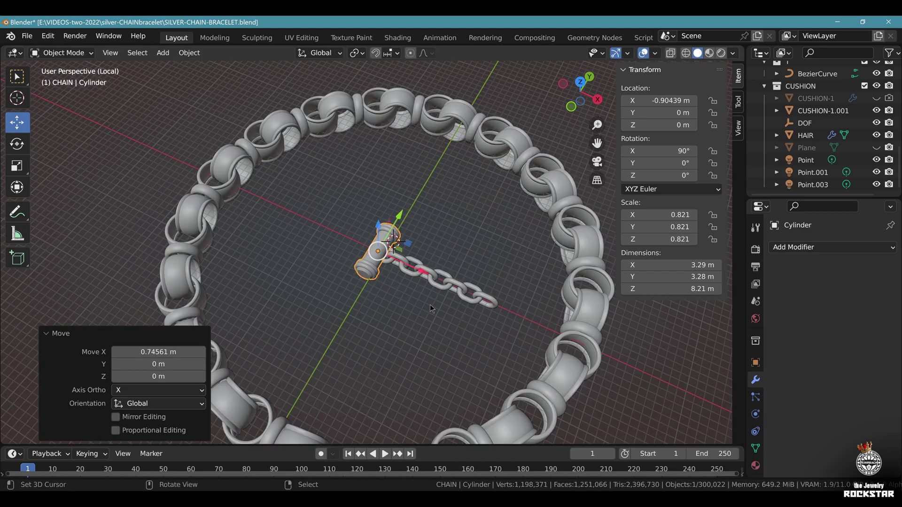
scroll(437, 301, "up", 2)
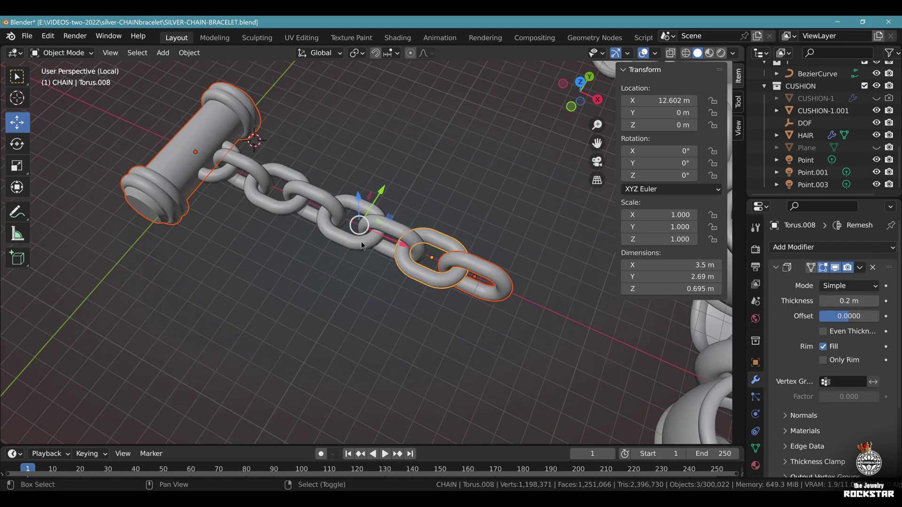
right_click(363, 239, "shift")
right_click(320, 207, "shift")
right_click(256, 196, "shift")
right_click(239, 160, "shift")
right_click(218, 183, "shift")
right_click(217, 179, "shift")
right_click(236, 183, "shift")
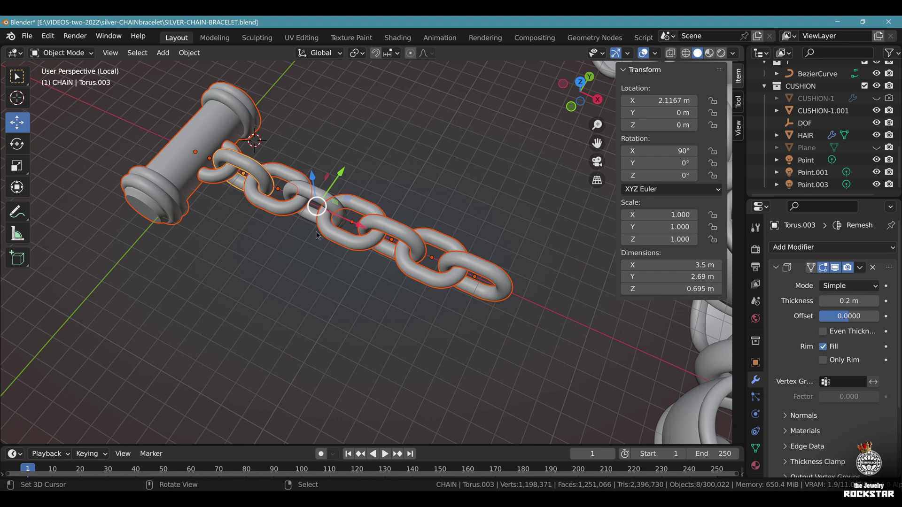
key("alt+c")
key("ctrl+j")
- Rename the joined closure object as T-CLASP
key("F2")
key("BackSpace")
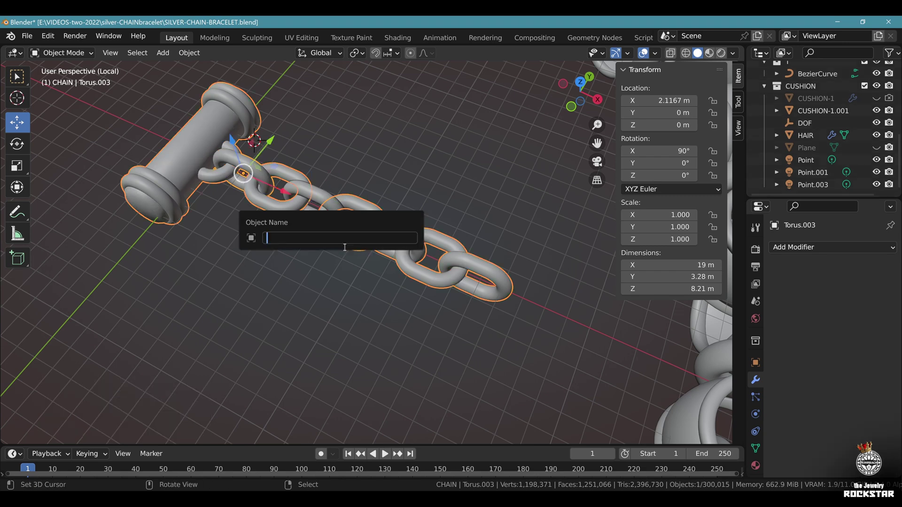
type("T-CLASP")
key("Return")
- Add a Bezier curve at the bracelet's lower open end and scale its points about 4.96 times in Edit Mode
scroll(408, 241, "down", 8)
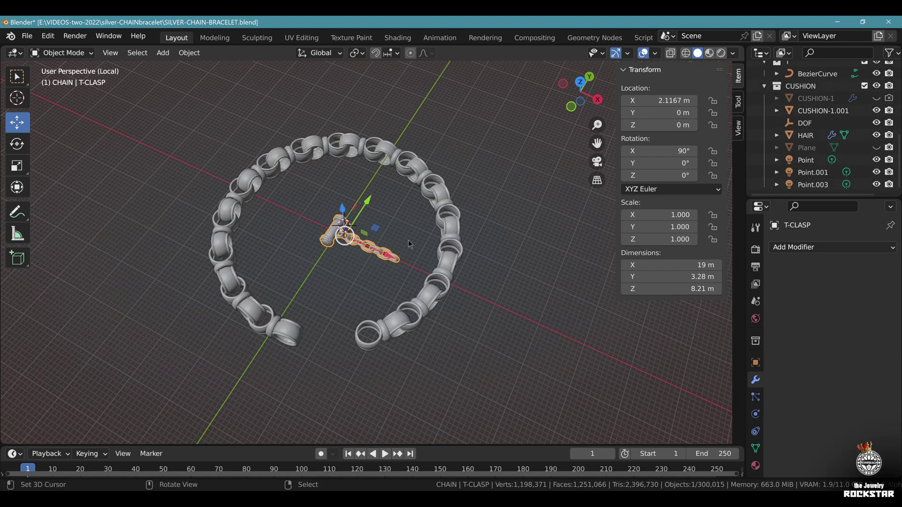
key("KP_7")
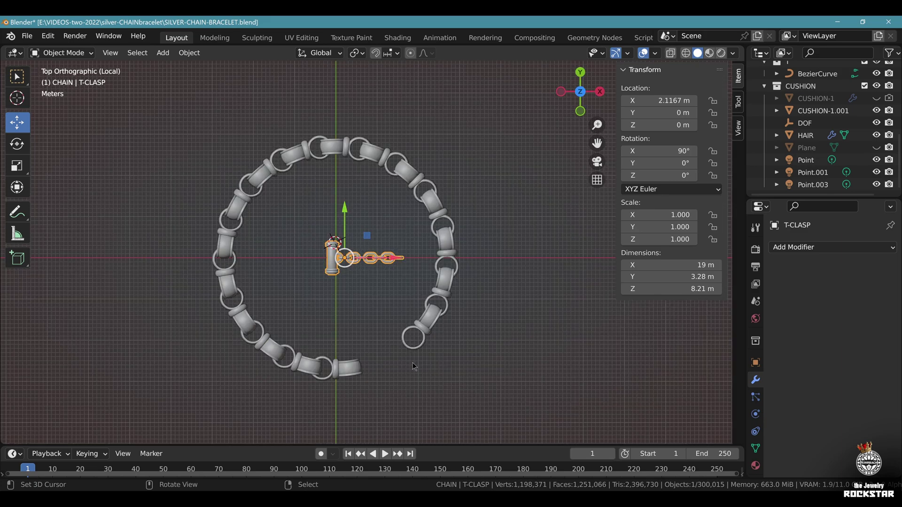
scroll(416, 388, "up", 7)
left_click(163, 52)
mouse_move(202, 78)
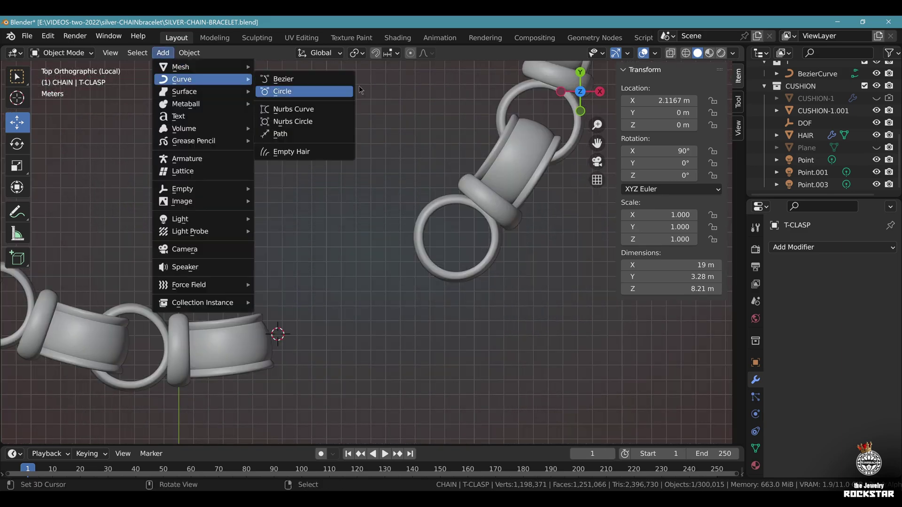
left_click(337, 79)
key("Tab")
key("s")
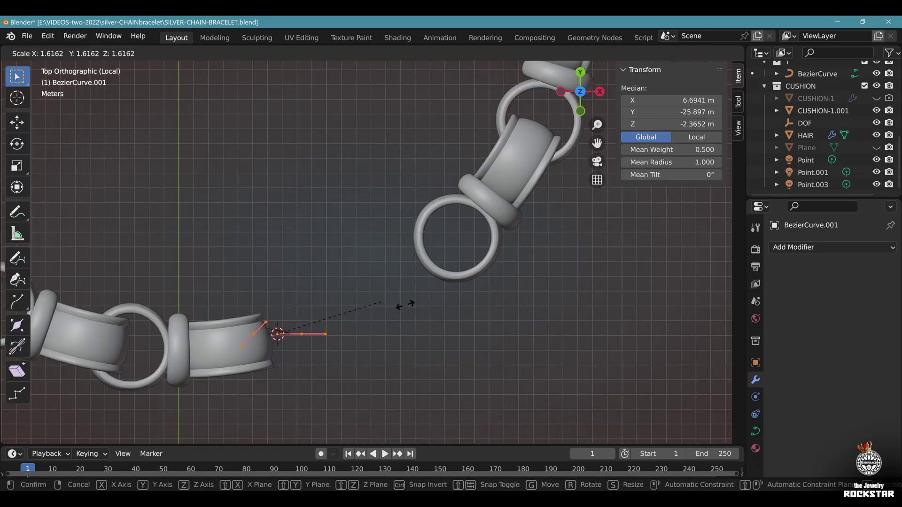
left_click(428, 305)
- Move the curve to start at the bracelet's last element and reshape its handles into a gentle sag across the gap
key("g")
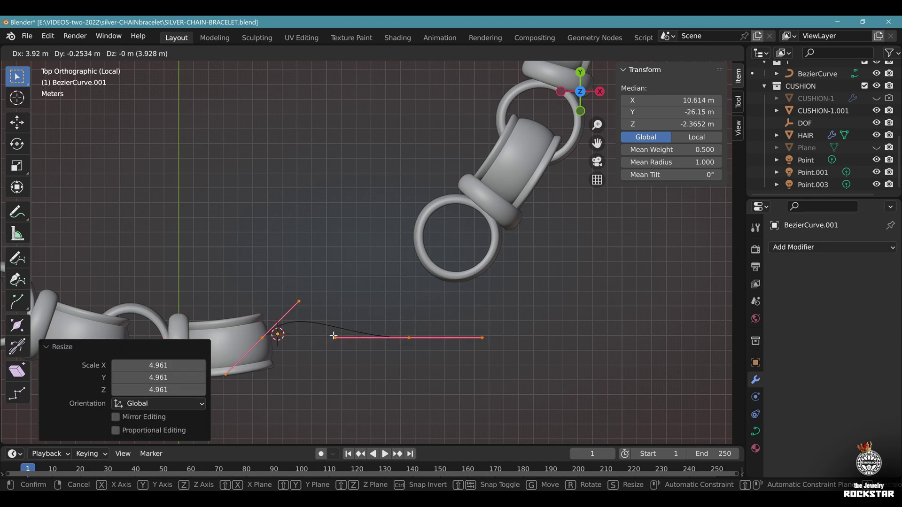
left_click(279, 352)
right_click_drag(336, 338, 345, 400)
right_click_drag(430, 343, 473, 355)
key("Tab")
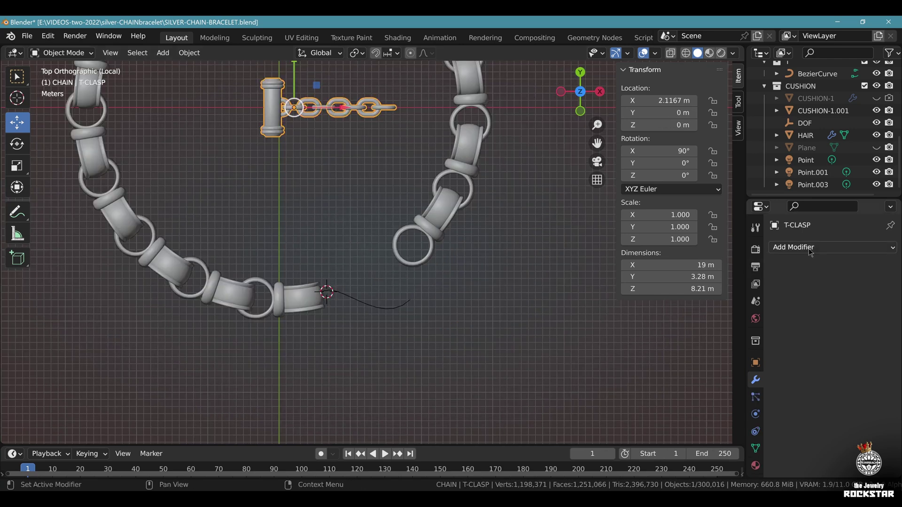
- Add a Curve modifier to T-CLASP targeting the new Bezier curve, and apply the object's location, rotation and scale
left_click(809, 249)
left_click(765, 308)
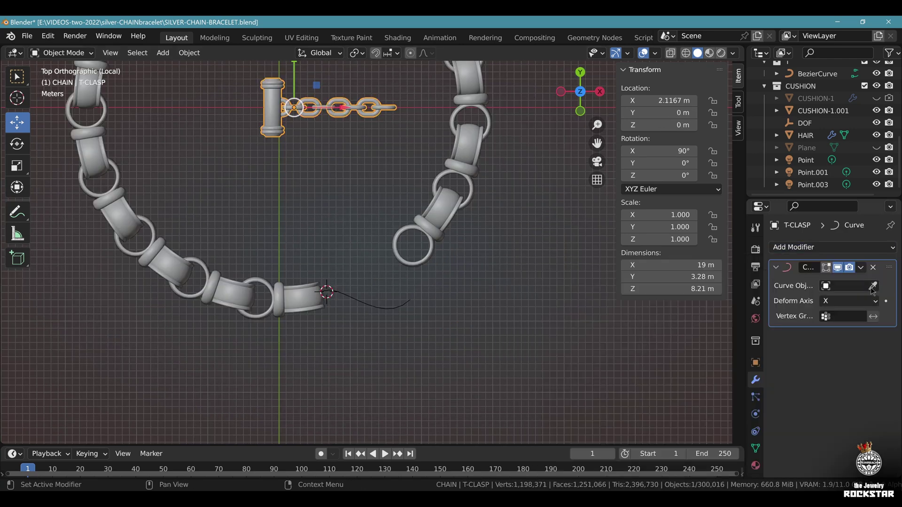
left_click(872, 286)
left_click(396, 304)
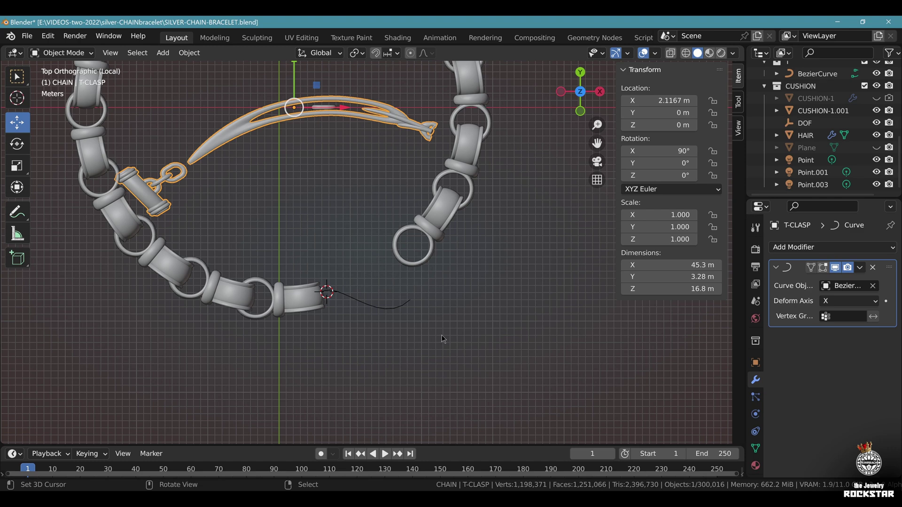
key("ctrl+a")
left_click(430, 342)
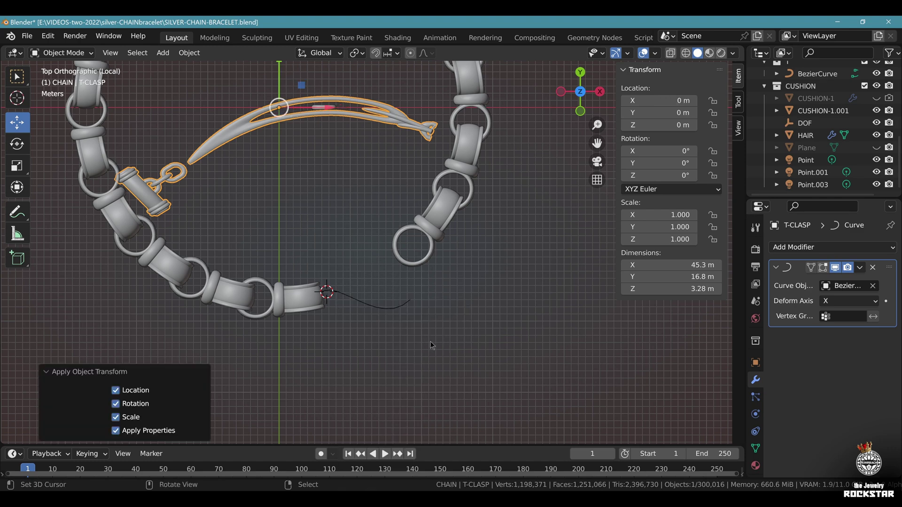
- Apply the location, rotation and scale of the Bezier curve that deforms the clasp
left_click(389, 308)
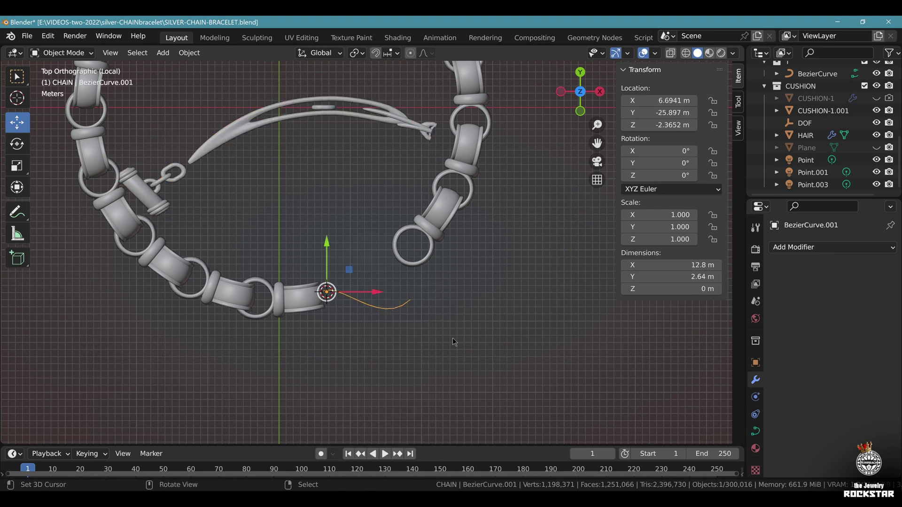
key("ctrl+a")
left_click(453, 342)
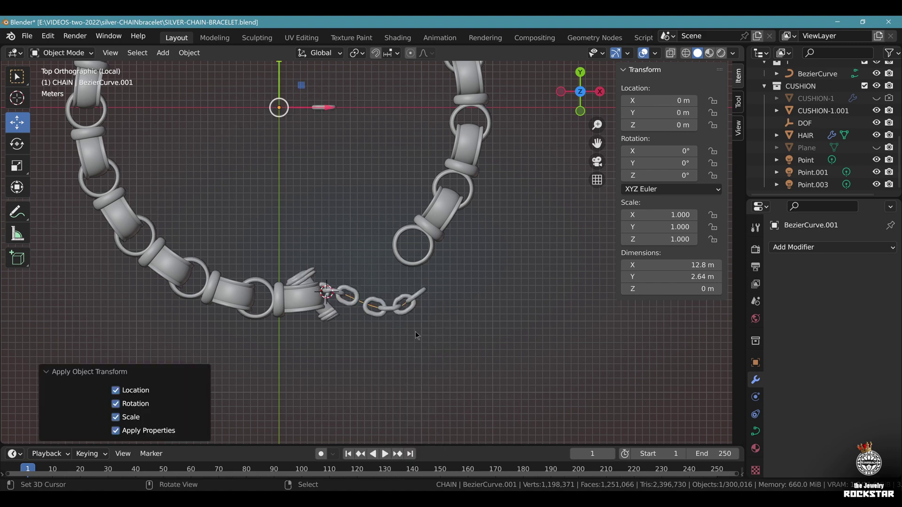
- Switch the direction of the whole Bezier curve so the toggle bar lies at its free end
key("Tab")
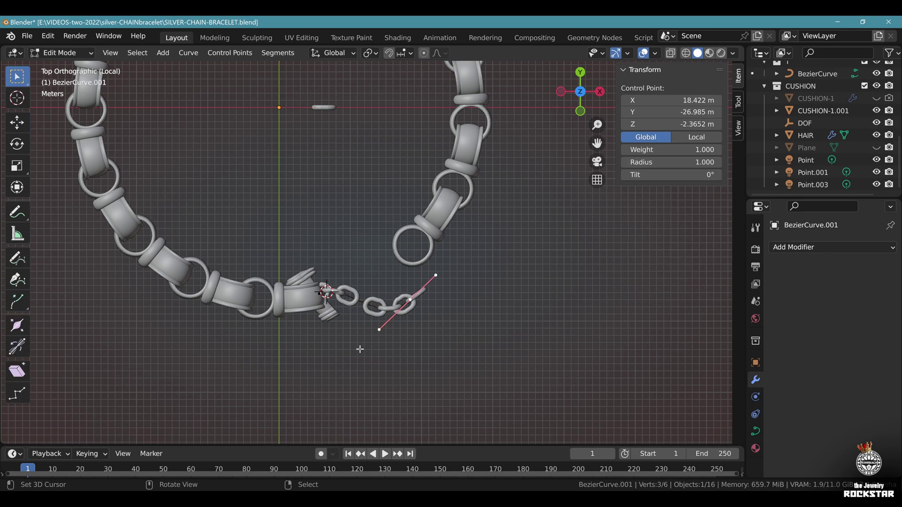
scroll(360, 349, "up", 2)
key("a")
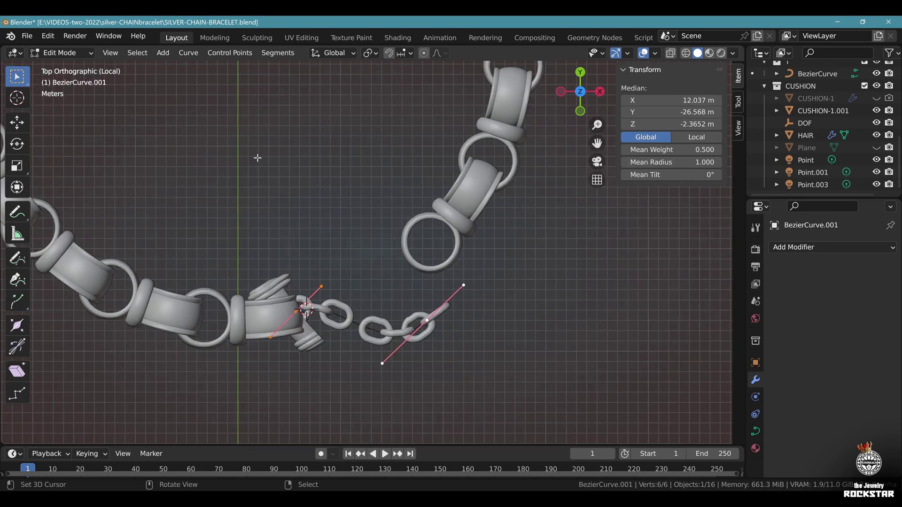
left_click(290, 53)
left_click(298, 80)
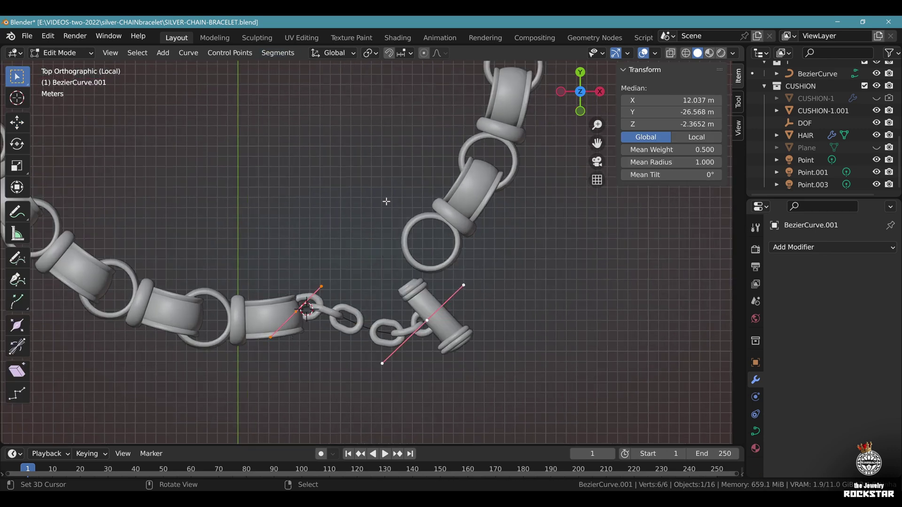
- Reshape the curve's start and end control points so the clasp chain starts at the bracelet's end and the toggle bar stands upright
scroll(379, 344, "up", 2)
left_click(255, 238)
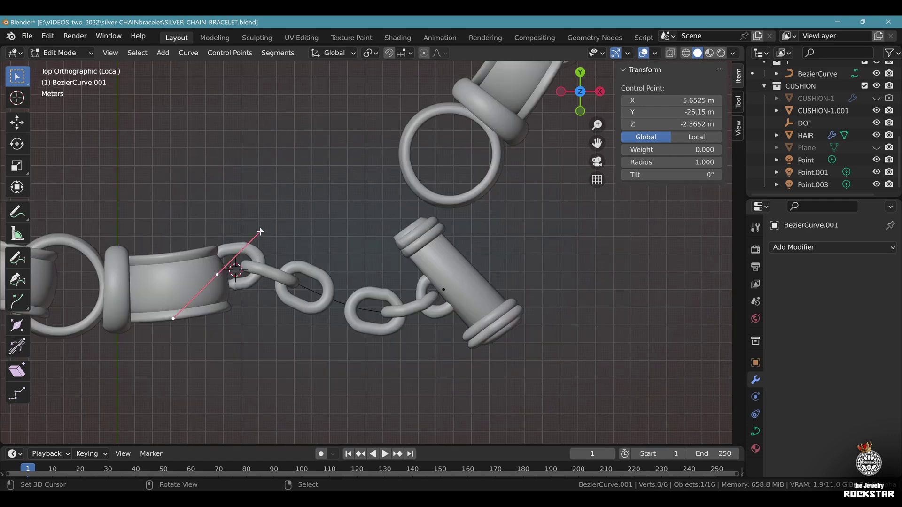
left_click_drag(260, 231, 295, 238)
left_click_drag(224, 280, 232, 283)
right_click_drag(232, 283, 232, 283)
right_click_drag(451, 297, 482, 321)
right_click_drag(482, 320, 496, 319)
left_click_drag(545, 265, 620, 304)
scroll(409, 270, "down", 1)
key("Tab")
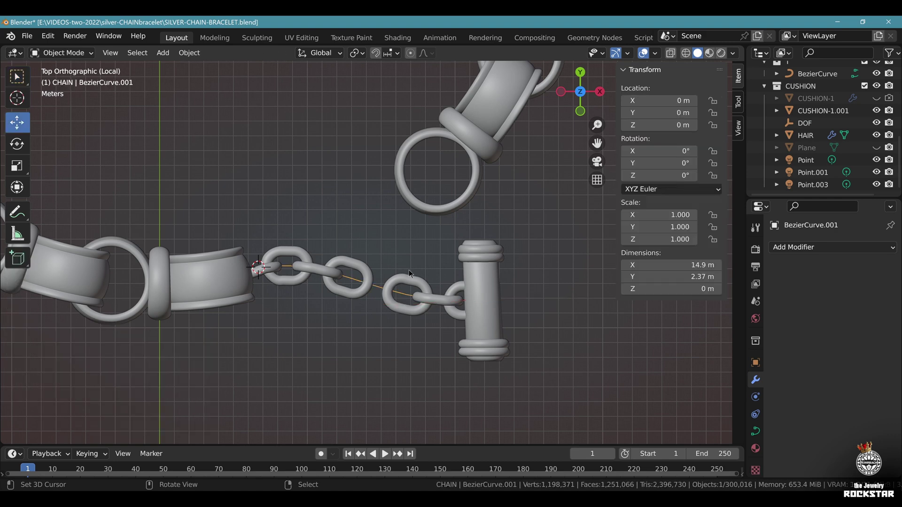
- Join the leftover link near the world origin into T-CLASP to fill the gap in the small chain
scroll(334, 174, "down", 4)
middle_click_drag(358, 217, 372, 281, "shift")
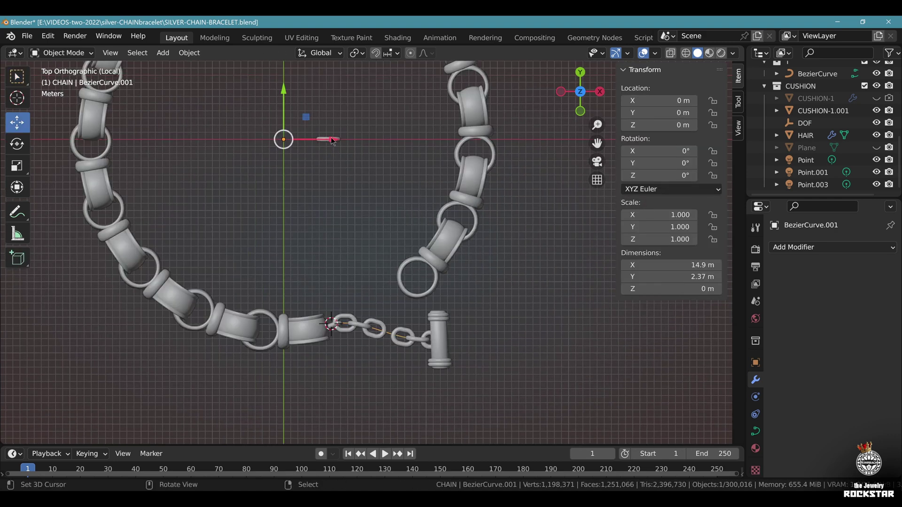
left_click(332, 140)
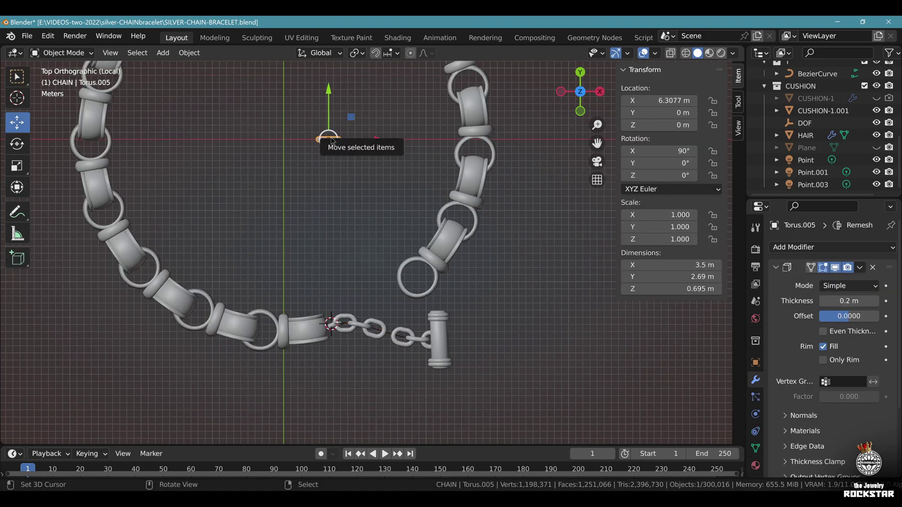
left_click(381, 329, "shift")
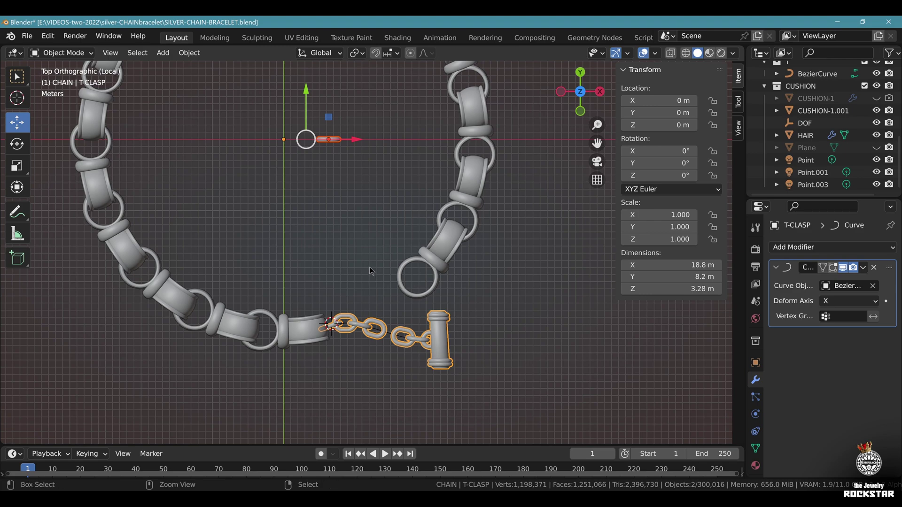
key("ctrl+j")
- Set the Z position of all the clasp curve's control points to 0 m
middle_click_drag(417, 267, 418, 221)
scroll(474, 263, "up", 4)
scroll(474, 263, "down", 2)
left_click(333, 274)
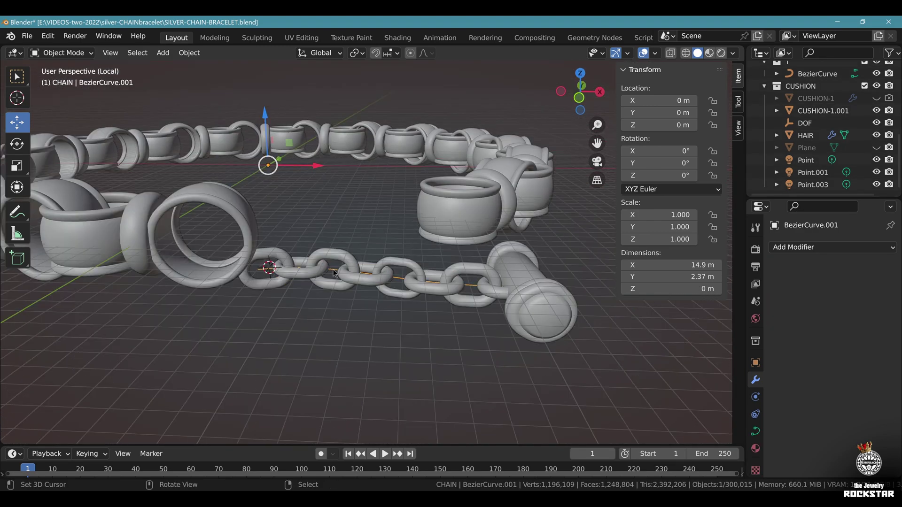
key("Tab")
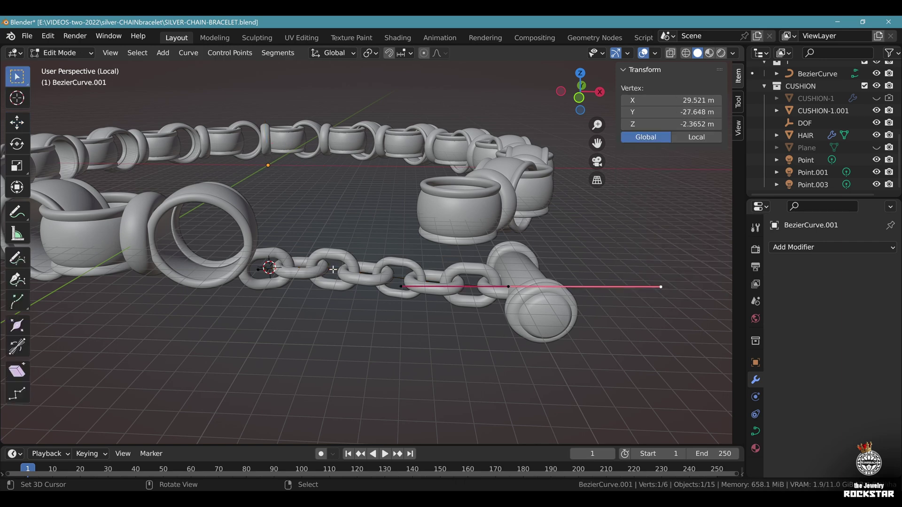
key("a")
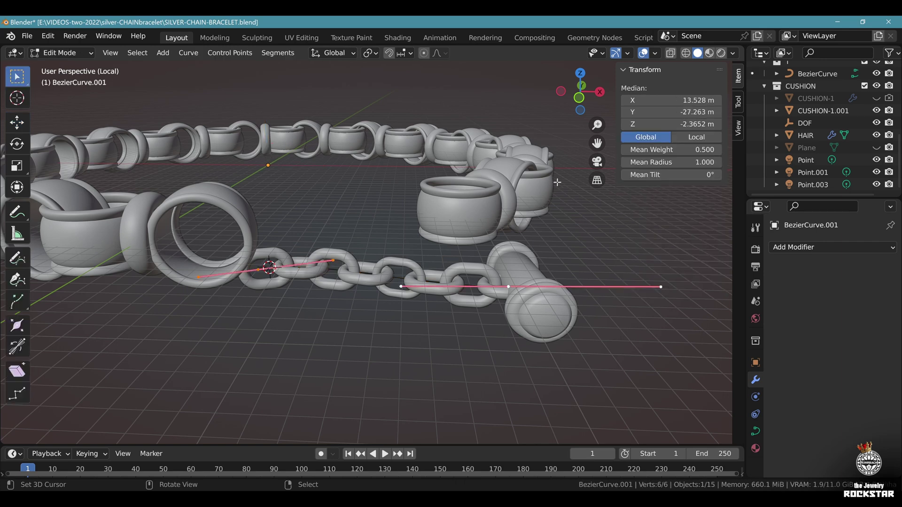
left_click(666, 127)
key("Return")
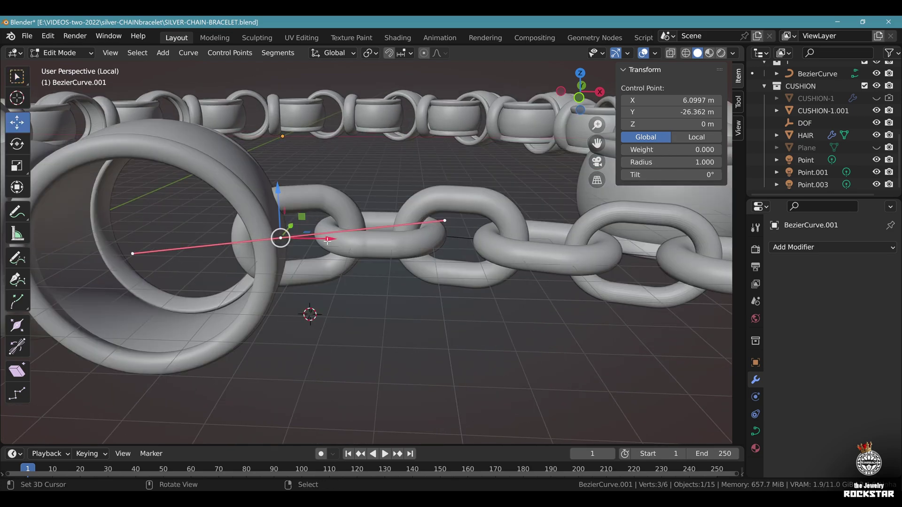
- Shift the clasp curve along X to seat the first small link in the bracelet's end ring, and save the file
left_click_drag(328, 240, 341, 240)
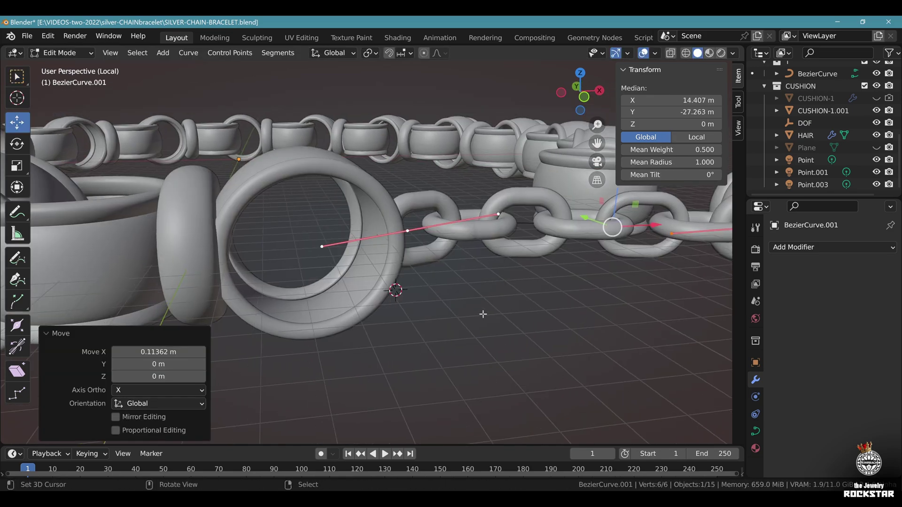
middle_click_drag(483, 315, 442, 244)
key("Tab")
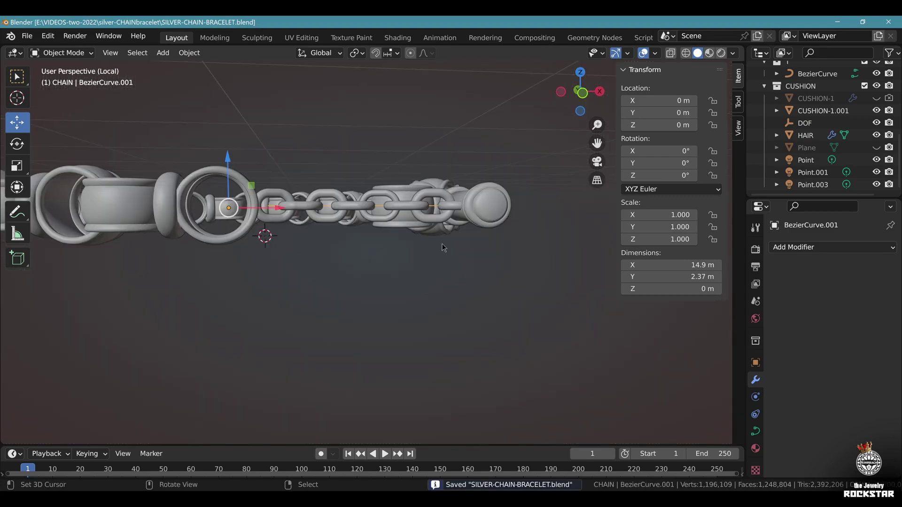
middle_click_drag(349, 181, 368, 227)
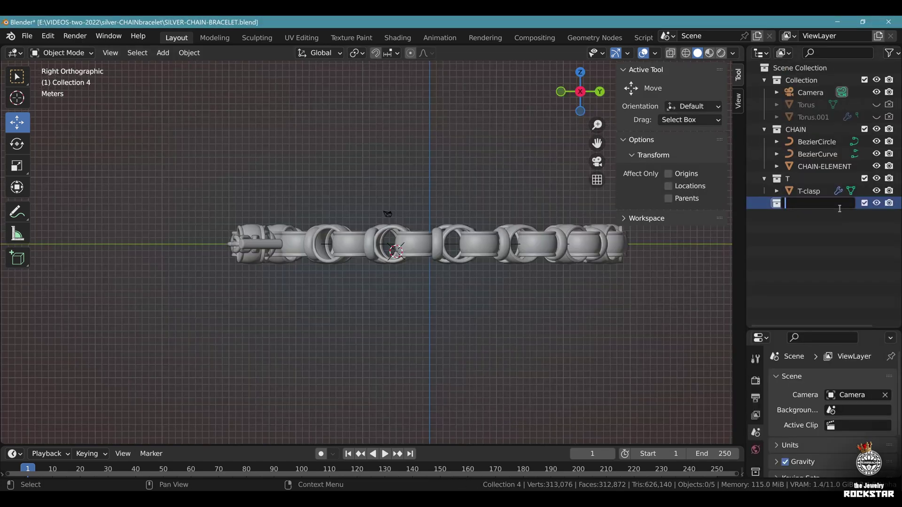
- Name the new collection CUSHION and add a cube to it
type("N")
key("Return")
left_click(162, 52)
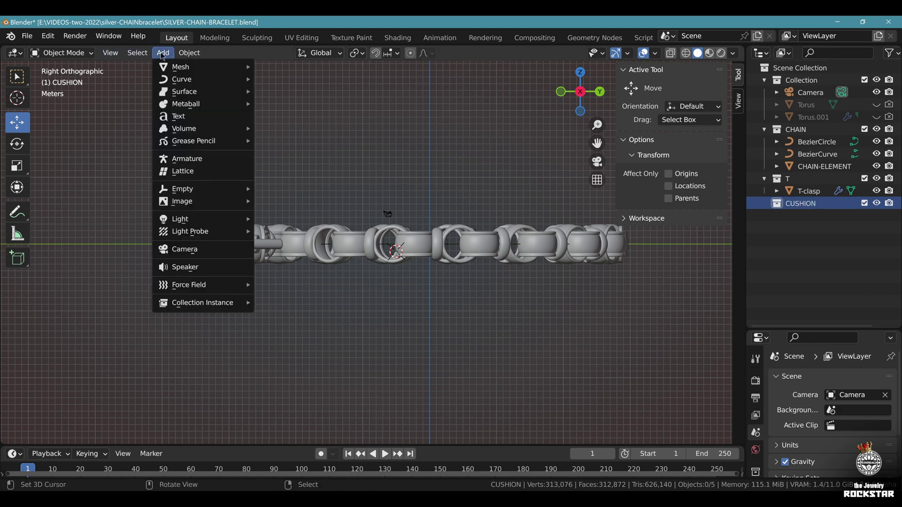
mouse_move(215, 67)
left_click(310, 79)
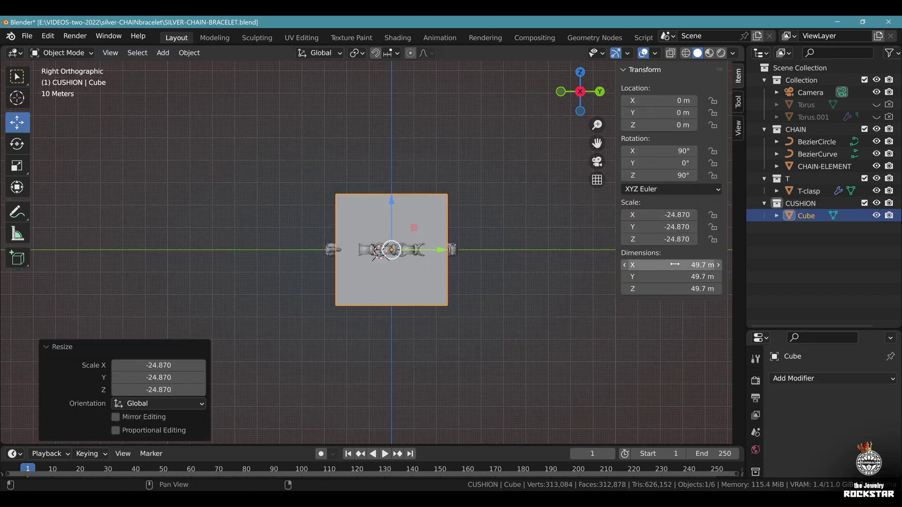
- Set the cube's X, Y and Z dimensions to 45 m and save the file
left_click_drag(675, 265, 675, 289)
type("45")
key("Return")
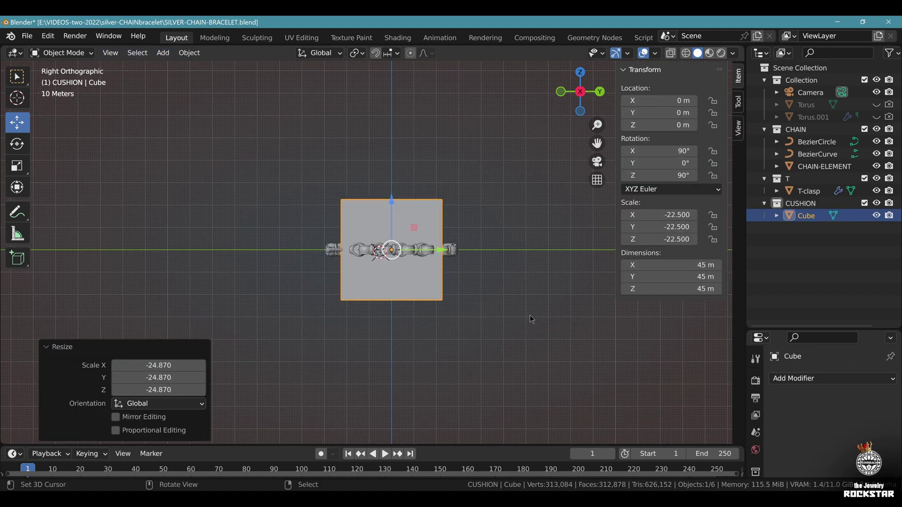
key("ctrl+s")
- Subdivide the whole cube once in Edit Mode
key("Tab")
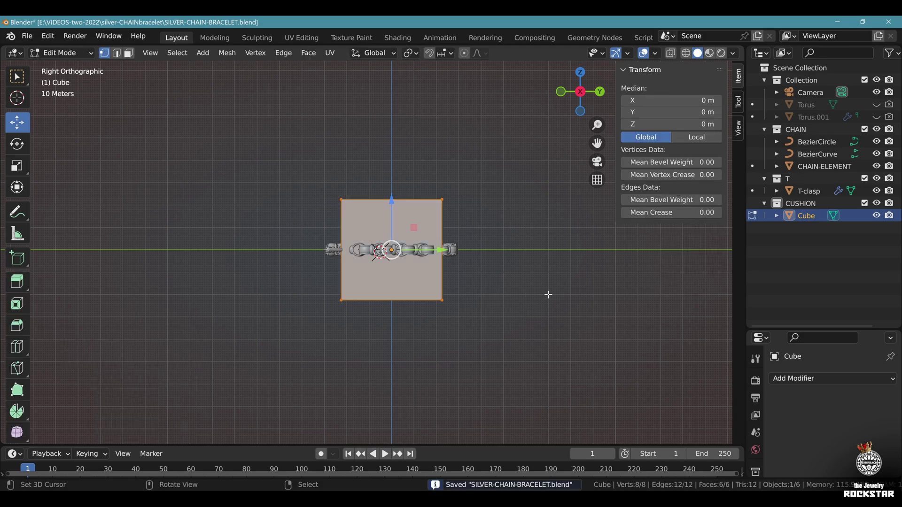
scroll(503, 223, "up", 2)
right_click(492, 195)
left_click(485, 219)
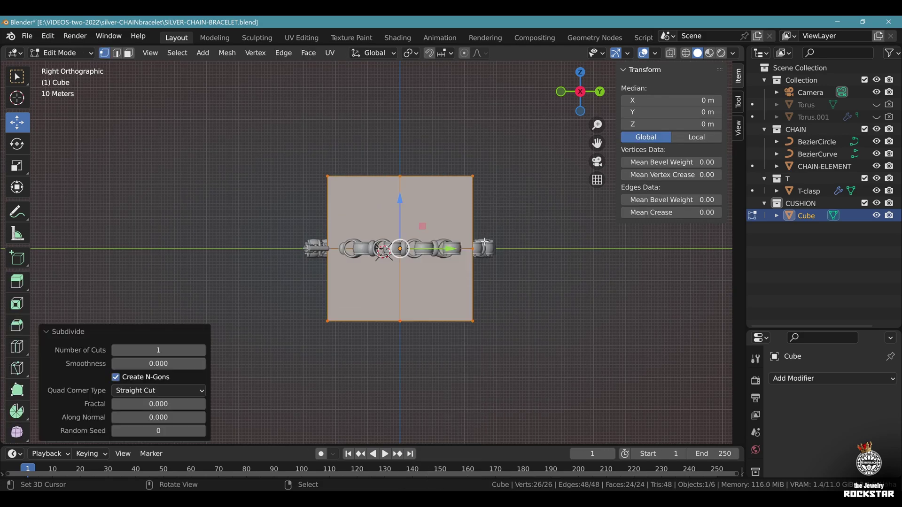
- Select the vertices at the four corners of the side view with see-through selection and scale them inward into an octagonal profile
key("alt+z")
key("alt+a")
key("c")
left_click_drag(324, 189, 310, 305)
left_click(481, 327)
left_click(485, 164)
key("Escape")
key("s")
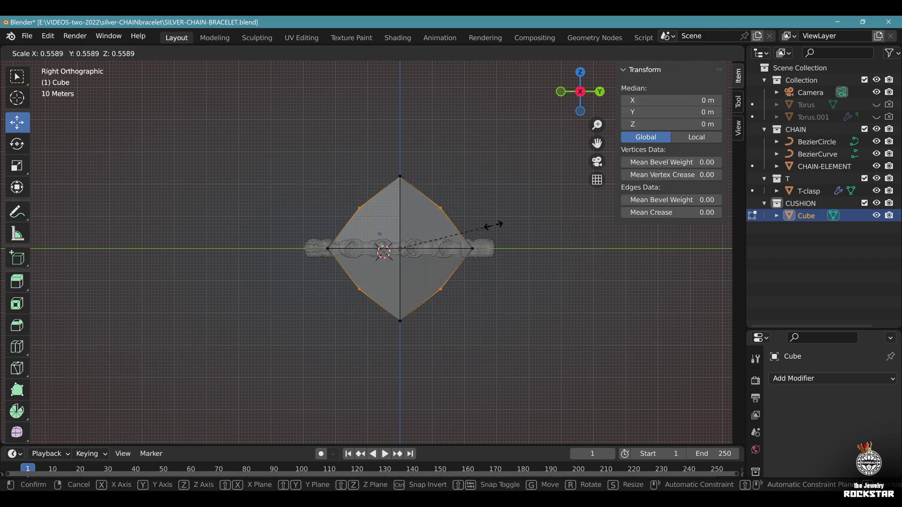
left_click(505, 225)
- Flatten the whole mesh to about 0.41 along Z and stretch it about 1.65 times along X
key("a")
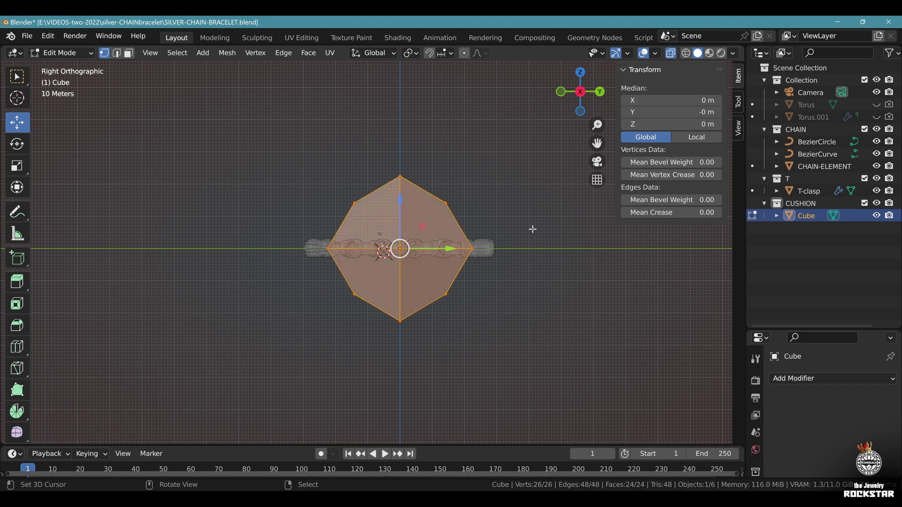
key("s")
key("z")
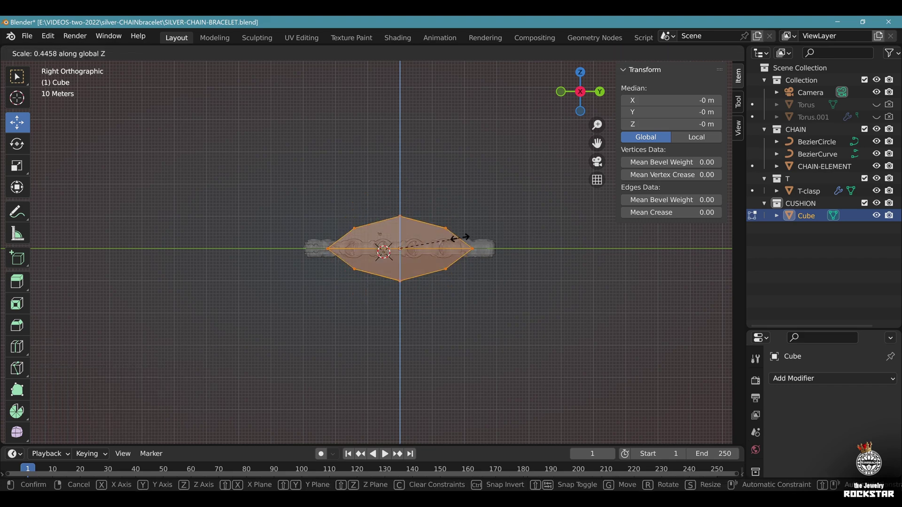
left_click(427, 235)
middle_click_drag(426, 235, 414, 215)
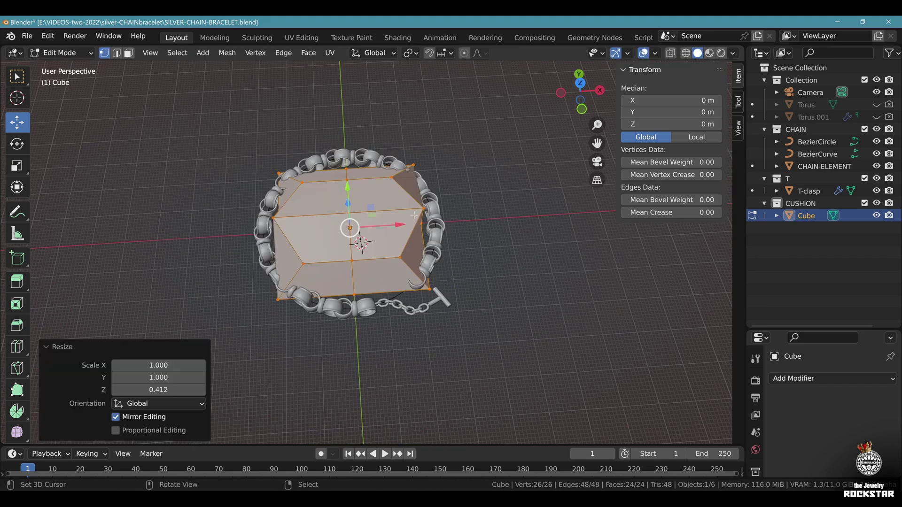
key("s")
key("x")
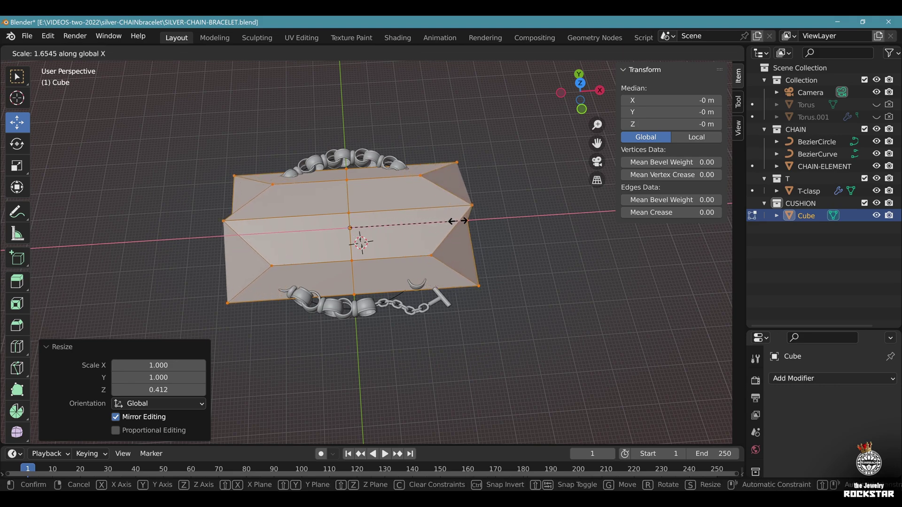
left_click(457, 221)
- Scale the four middle vertices on the end edges of the upper and lower faces inward along X to about 0.74
middle_click_drag(458, 220, 413, 274)
right_click(466, 277)
right_click(318, 156, "shift")
middle_click_drag(329, 235, 402, 139)
right_click(238, 292, "shift")
right_click(474, 284, "shift")
middle_click_drag(491, 281, 529, 260)
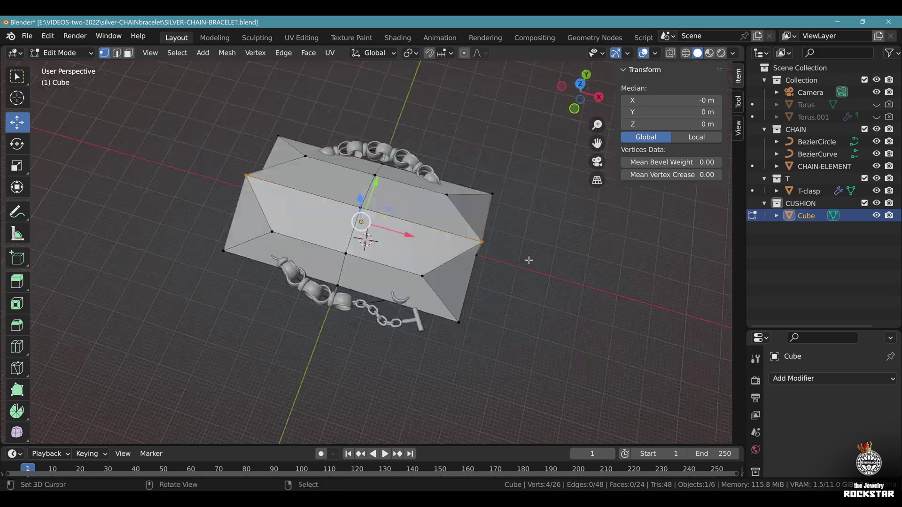
key("s")
key("x")
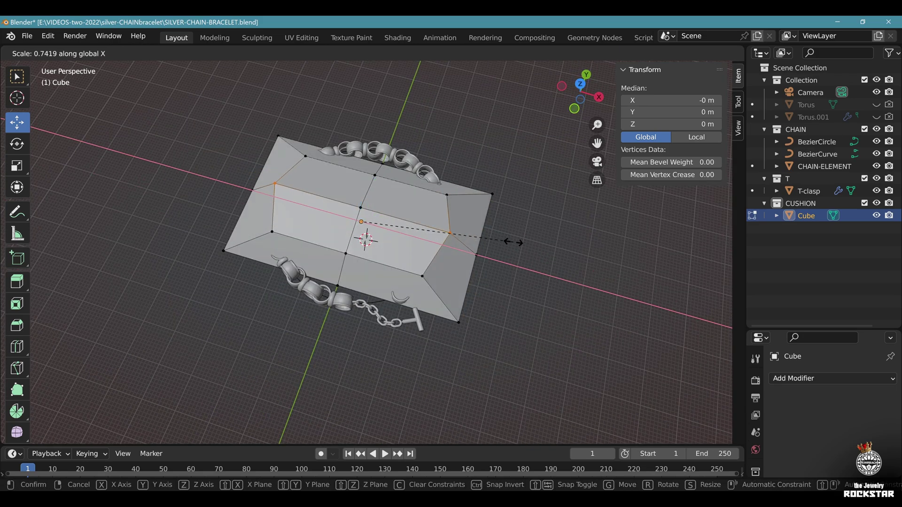
left_click(513, 243)
- Scale the two middle end vertices outward along X for an overall cushion length of about 84 m
middle_click_drag(475, 276, 473, 266)
left_click(480, 254)
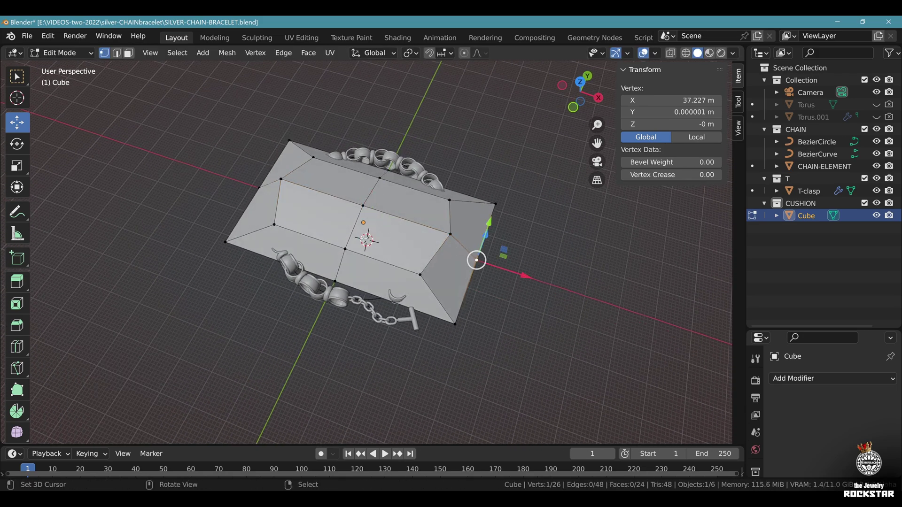
left_click(251, 194, "shift")
key("s")
key("x")
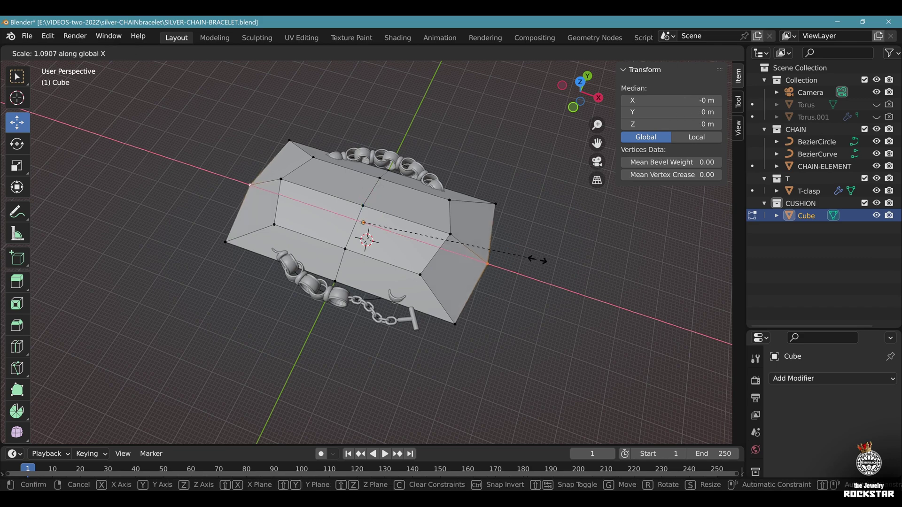
left_click(543, 261)
- Scale the middle vertices of the two long sides outward along Y to an overall width of about 53 m, then return to Object Mode
middle_click_drag(499, 304, 357, 277)
left_click(328, 231)
left_click(481, 235, "shift")
key("s")
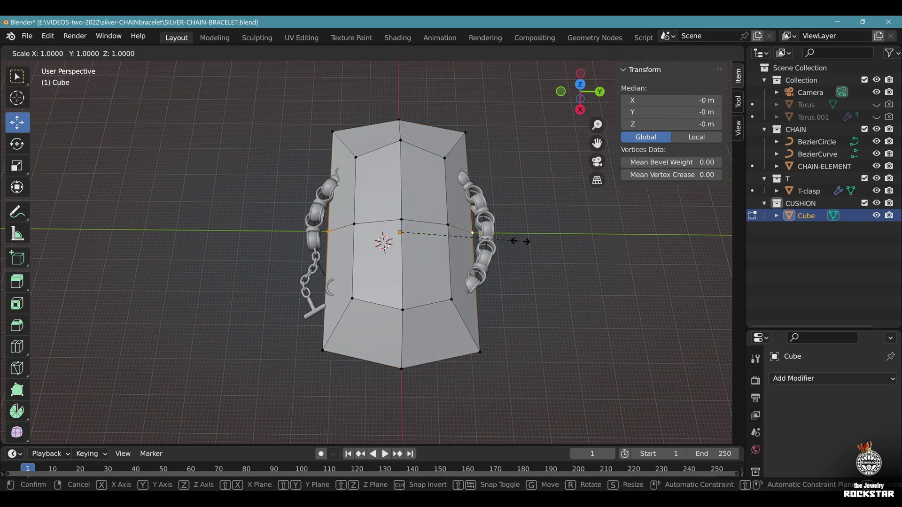
key("y")
left_click(541, 243)
middle_click_drag(520, 263, 452, 240)
key("Tab")
- Shade the cushion cube smooth and save the file
left_click(189, 53)
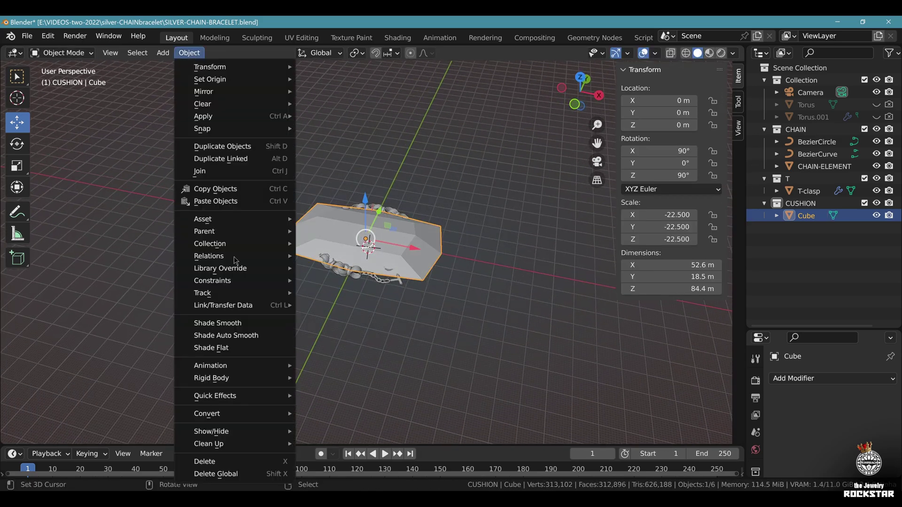
left_click(234, 323)
middle_click_drag(234, 323, 539, 297)
key("ctrl+s")
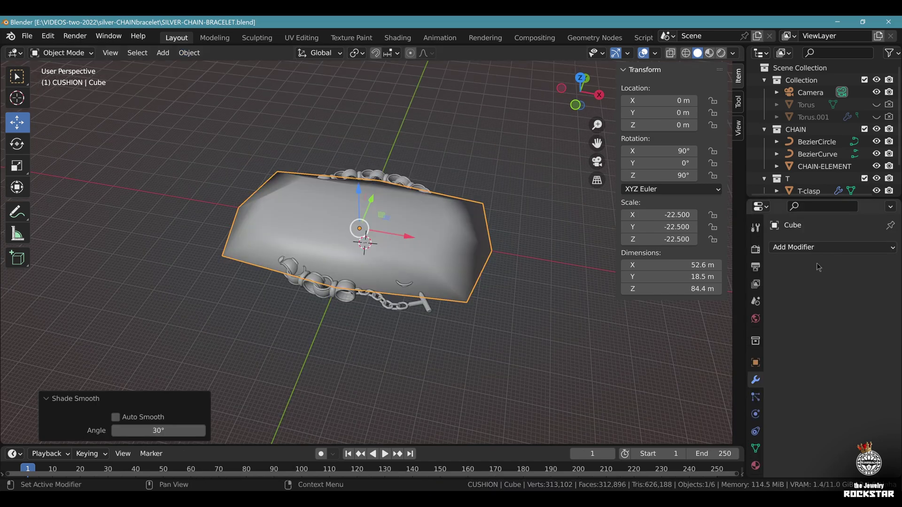
- Add a Subdivision Surface modifier to the cushion cube, set to Simple with 3 levels
left_click(820, 249)
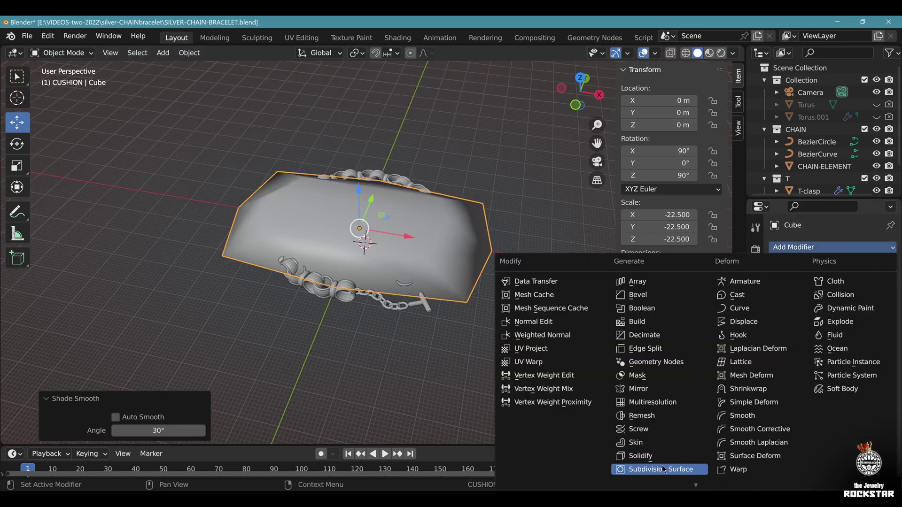
left_click(664, 469)
key("ctrl+3")
middle_click_drag(458, 216, 466, 272)
left_click(854, 294)
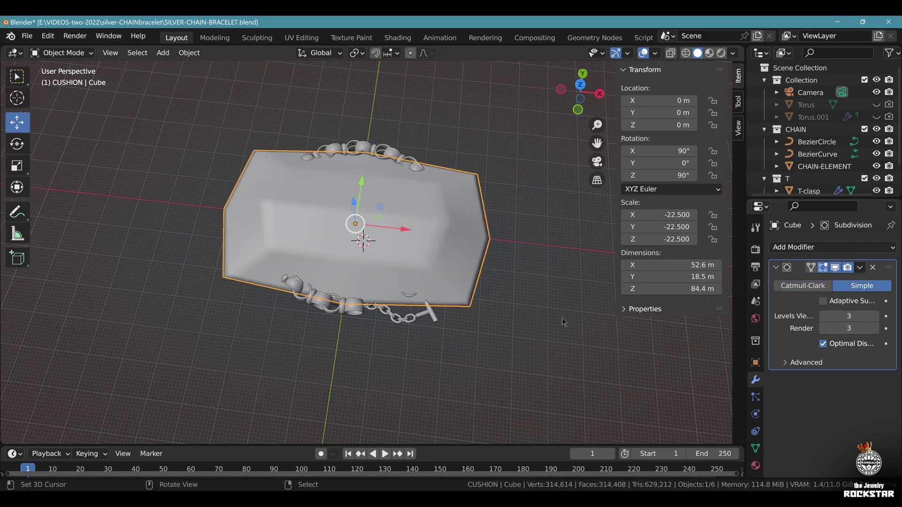
- Add a Smooth modifier to the cushion with a Repeat value of 30
left_click(821, 246)
left_click(752, 418)
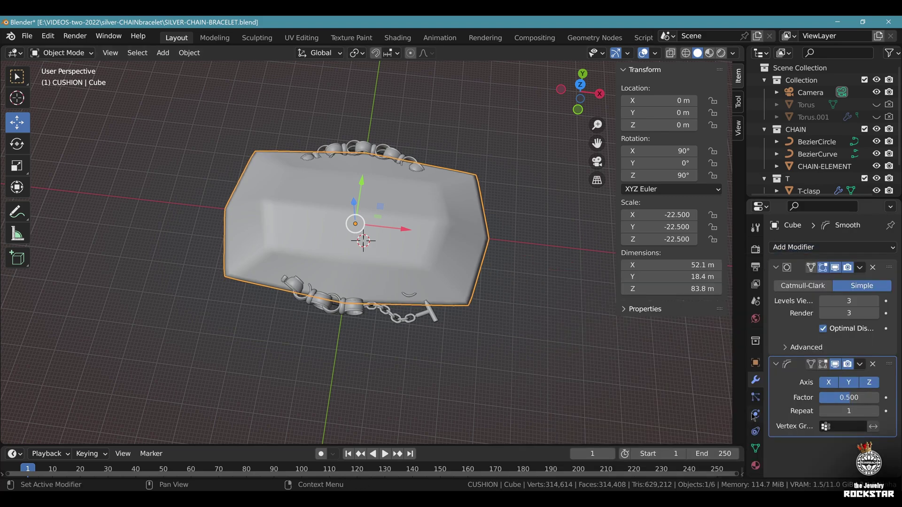
type("30")
key("Return")
scroll(442, 202, "up", 2)
- Rename the cube CUSHION-1 and duplicate it in place
key("F2")
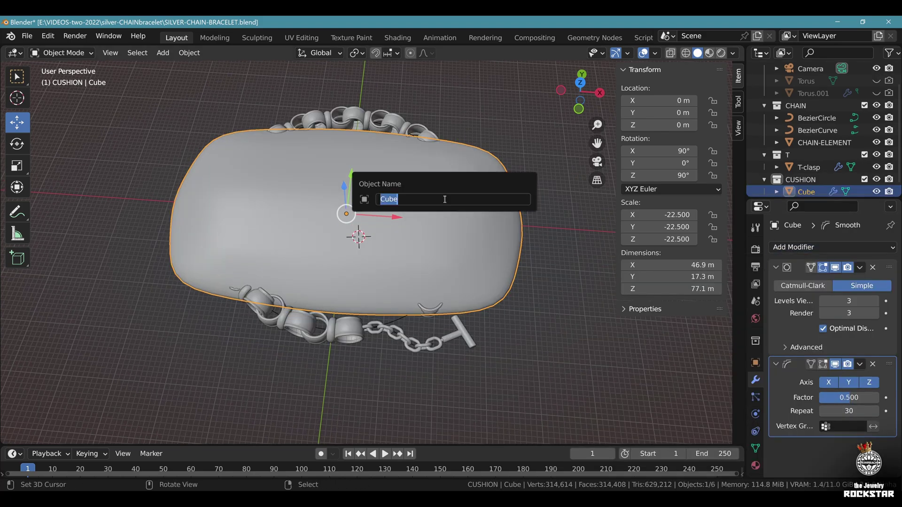
key("Return")
key("shift+d")
key("Escape")
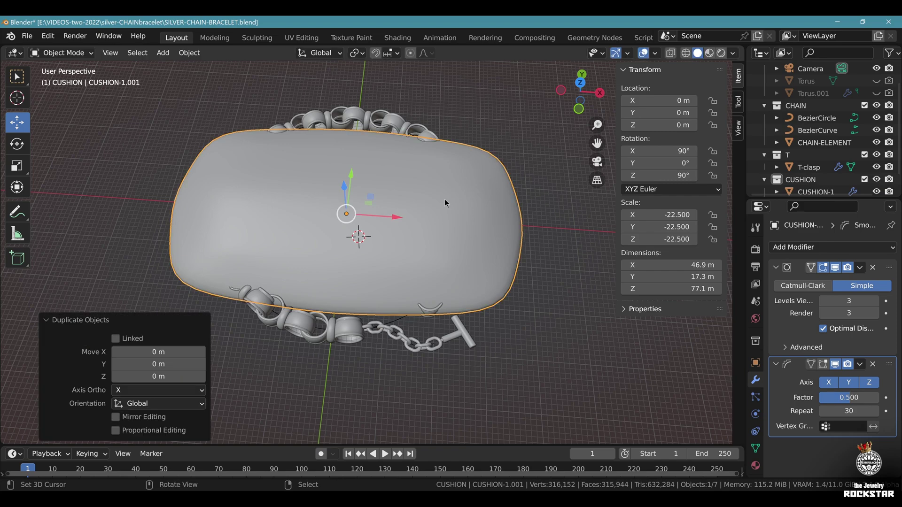
- Hide the original CUSHION-1, convert its duplicate to a mesh, and save the file
scroll(846, 155, "down", 1)
left_click_drag(876, 172, 895, 169)
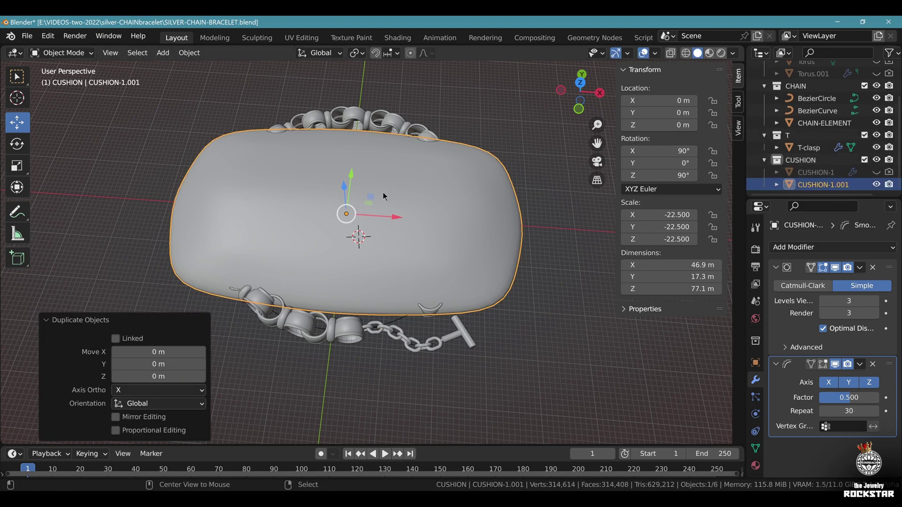
key("alt+c")
key("ctrl+s")
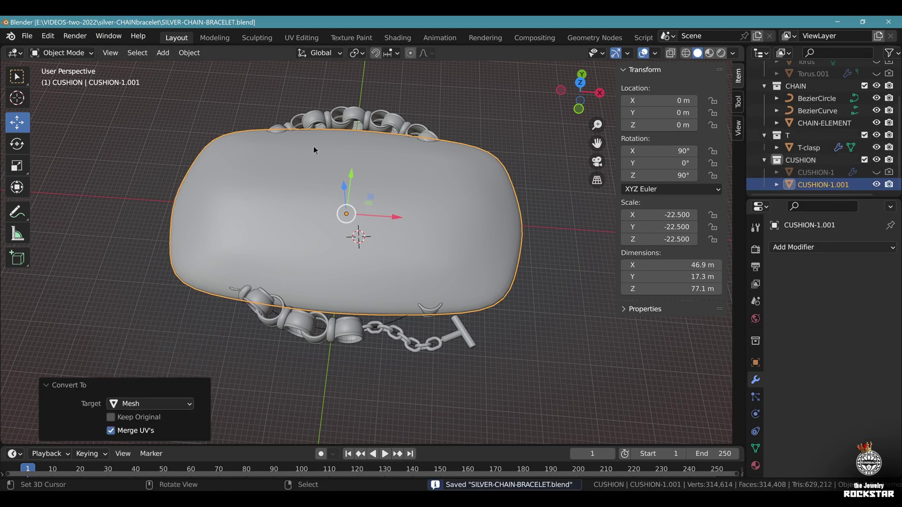
- In the Sculpting workspace, set the Cloth brush strength to 0.75 and brush folds across the cushion's upper face
left_click(257, 37)
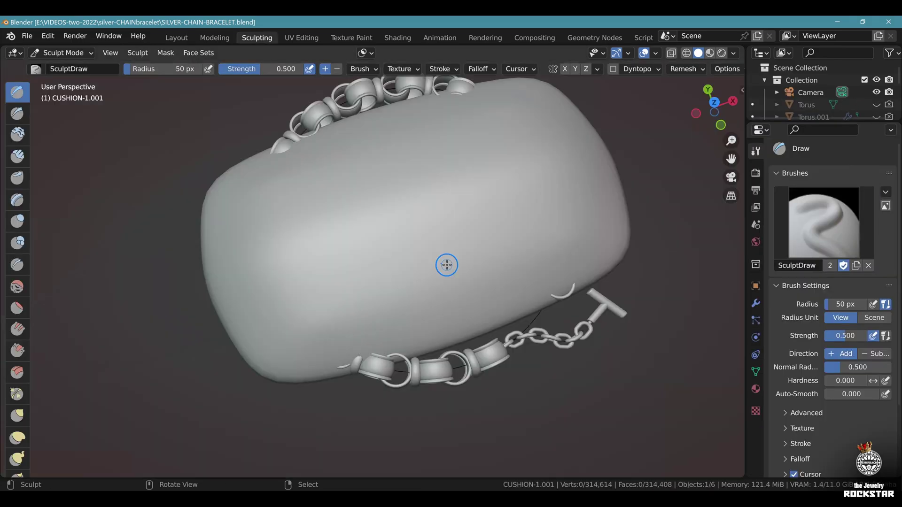
scroll(471, 243, "down", 2)
middle_click_drag(475, 217, 489, 215)
scroll(489, 215, "up", 4)
scroll(19, 364, "down", 5)
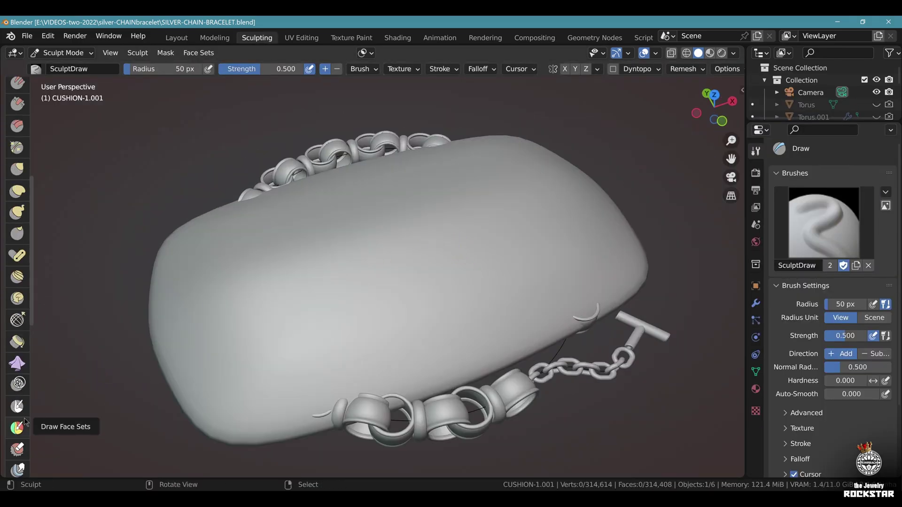
left_click(19, 365)
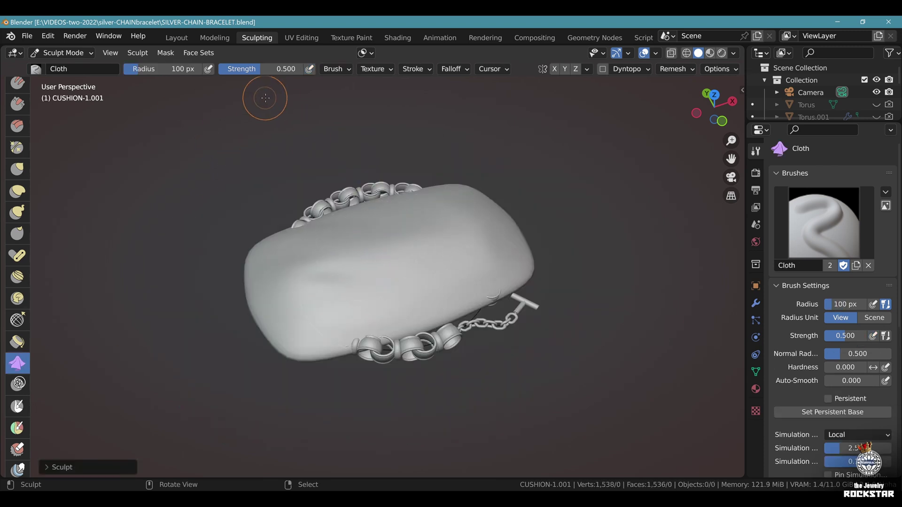
left_click(263, 69)
type("0.75")
key("Return")
mouse_move(347, 292)
left_mouse_down()
mouse_move(440, 277)
mouse_move(368, 322)
mouse_move(261, 316)
left_mouse_up()
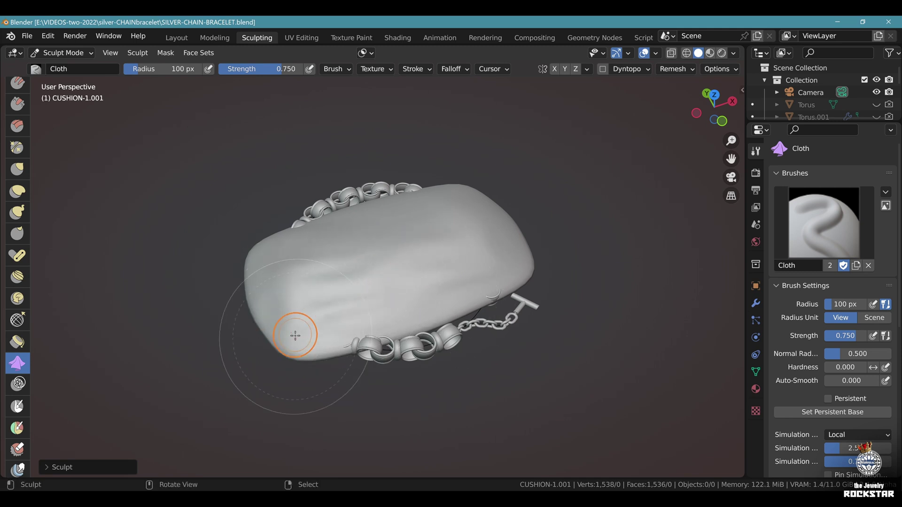
- Pull the cushion's corners outward with the Elastic Deform brush at 100 px radius and 0.500 strength
middle_click_drag(295, 348, 351, 435)
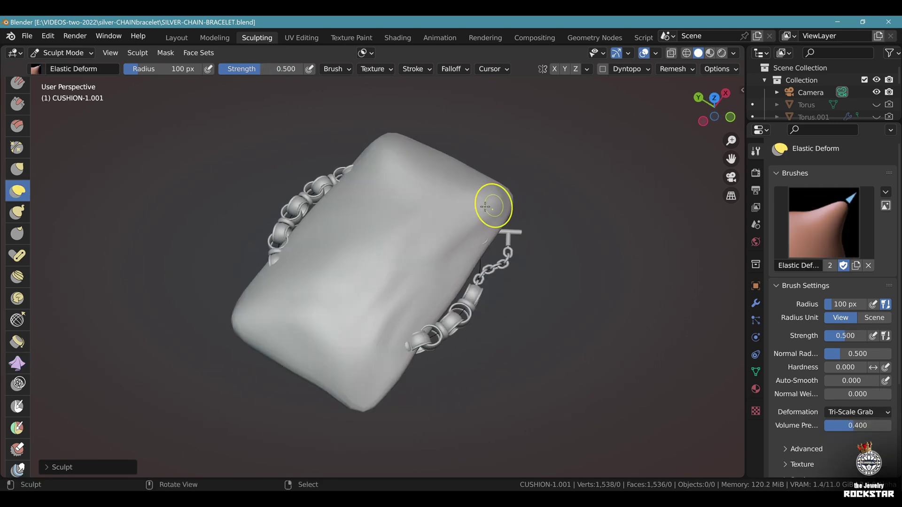
middle_click_drag(469, 228, 296, 212)
left_click_drag(296, 212, 269, 194)
left_click_drag(292, 240, 256, 189)
left_click_drag(282, 214, 238, 177)
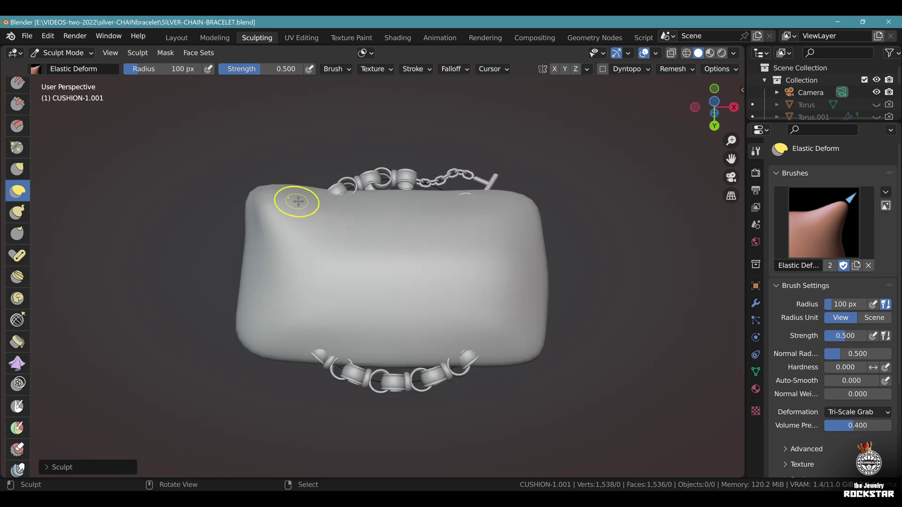
left_click_drag(276, 347, 259, 361)
mouse_move(513, 351)
left_mouse_down()
mouse_move(524, 363)
mouse_move(551, 347)
left_mouse_up()
left_click_drag(546, 288, 534, 274)
left_click_drag(524, 241, 534, 215)
scroll(372, 251, "down", 3)
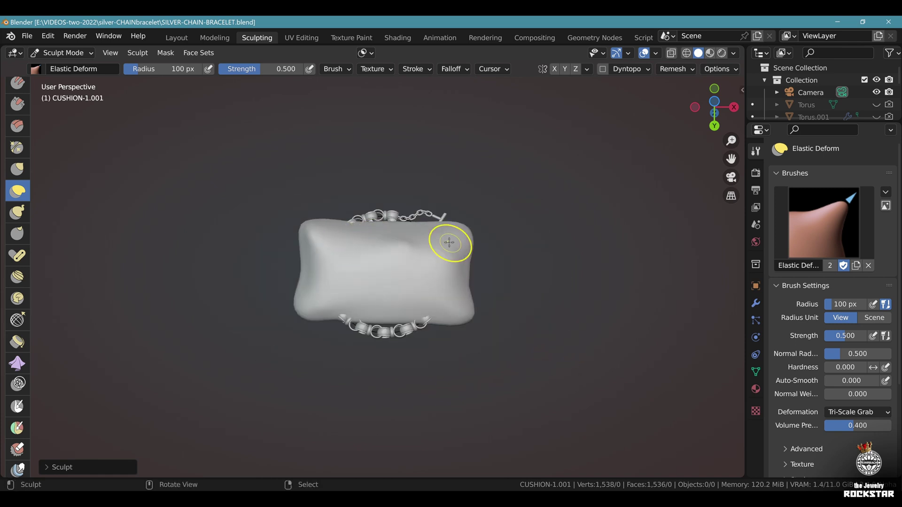
- Reshape the cushion's upper face and long sides unevenly with further Elastic Deform strokes from several angles
left_click_drag(424, 251, 427, 262)
middle_click_drag(439, 264, 418, 270)
scroll(419, 270, "up", 2)
left_click_drag(468, 306, 477, 288)
mouse_move(463, 332)
middle_mouse_down()
mouse_move(376, 343)
mouse_move(328, 368)
middle_mouse_up()
left_click_drag(327, 369, 330, 362)
middle_click_drag(331, 362, 415, 268)
left_click_drag(421, 275, 398, 280)
left_click_drag(428, 242, 435, 234)
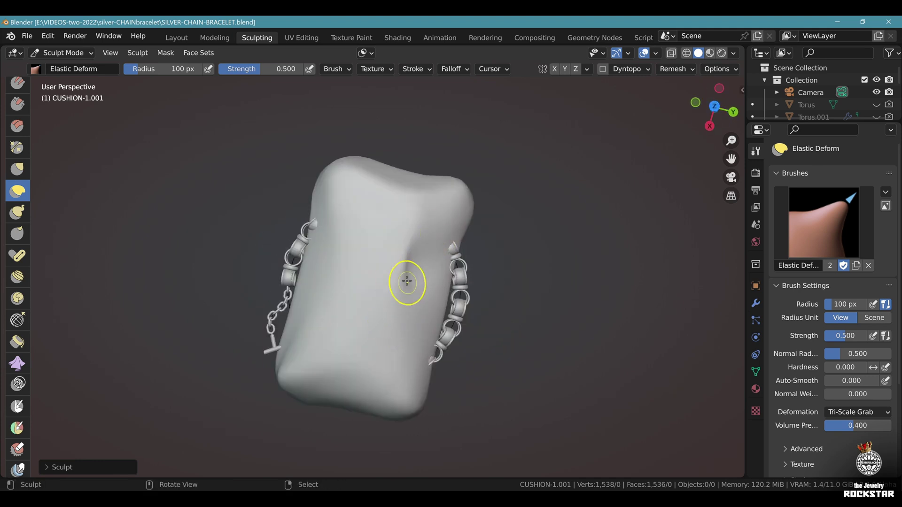
left_click_drag(410, 269, 418, 252)
scroll(433, 348, "down", 3)
middle_click_drag(432, 348, 329, 320)
scroll(328, 319, "up", 3)
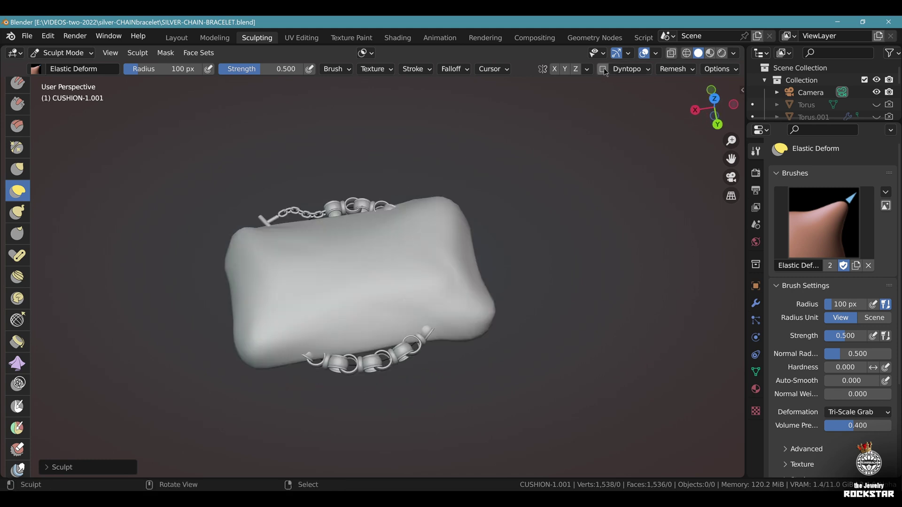
- Enable Dyntopo and brush wrinkles across the cushion's upper face with the Cloth brush at strength 0.750
left_click(604, 69)
left_click(600, 103)
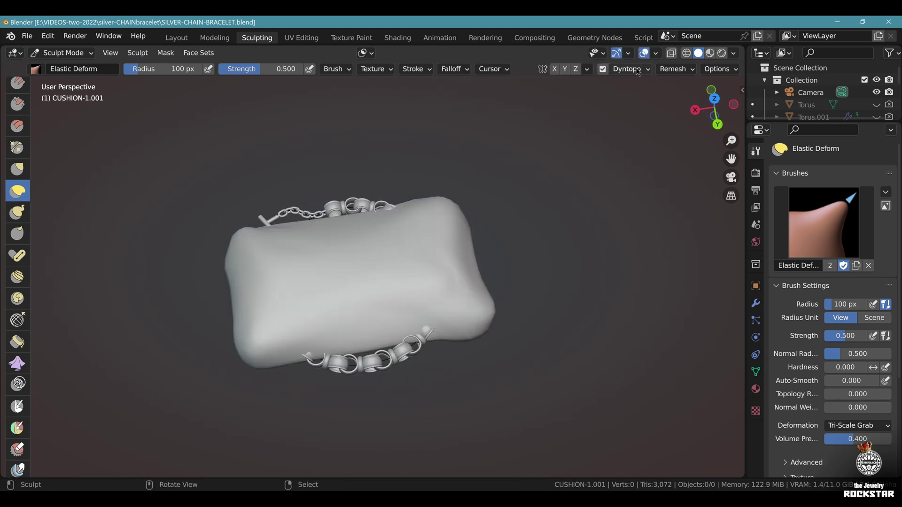
left_click(647, 69)
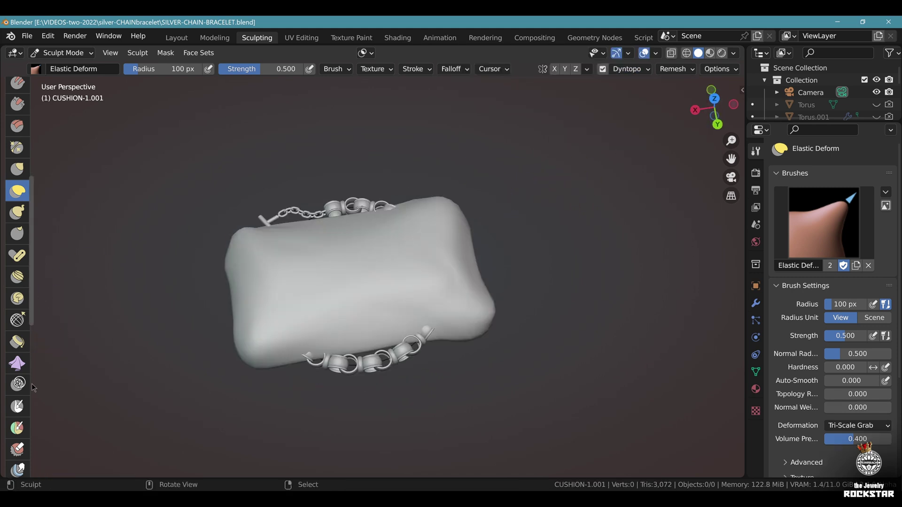
left_click(17, 363)
left_click_drag(257, 305, 401, 288)
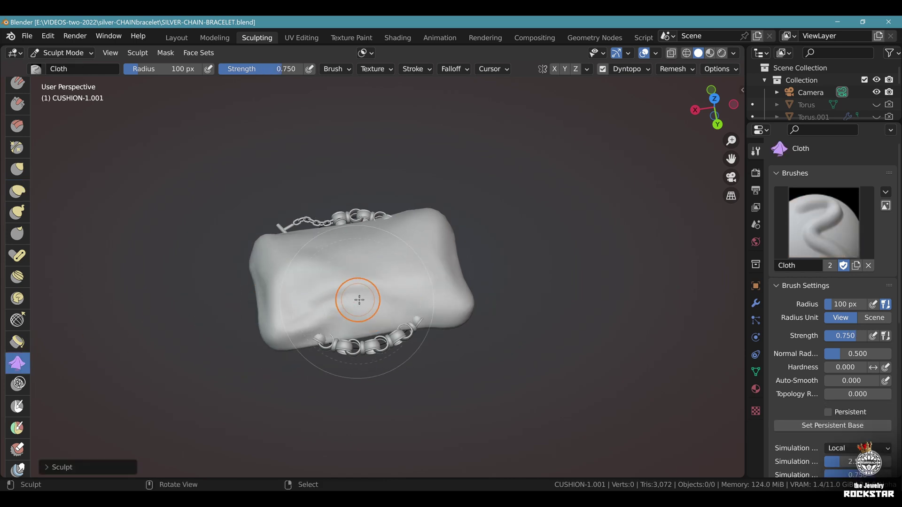
middle_click_drag(467, 258, 416, 301)
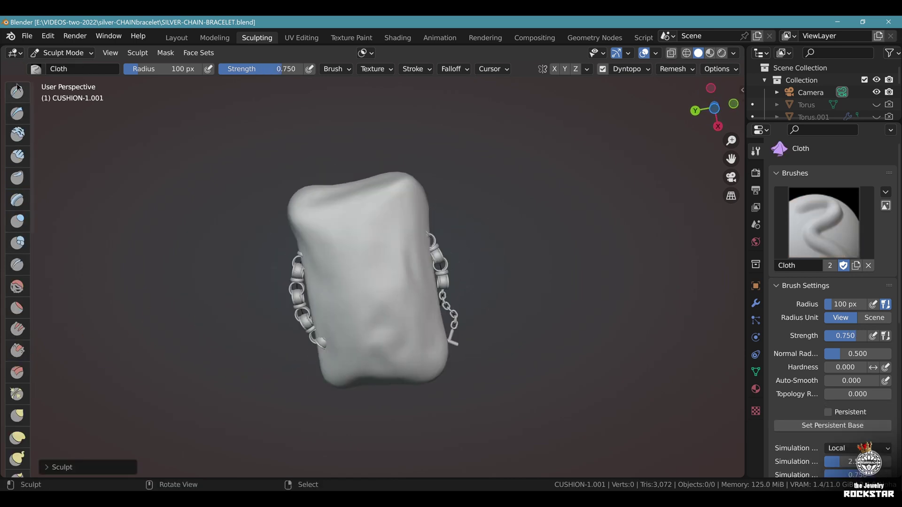
- Build up one corner of the cushion with the Draw brush at 100 px radius and 0.500 strength
left_click(17, 88)
scroll(242, 219, "up", 3)
scroll(259, 198, "down", 2)
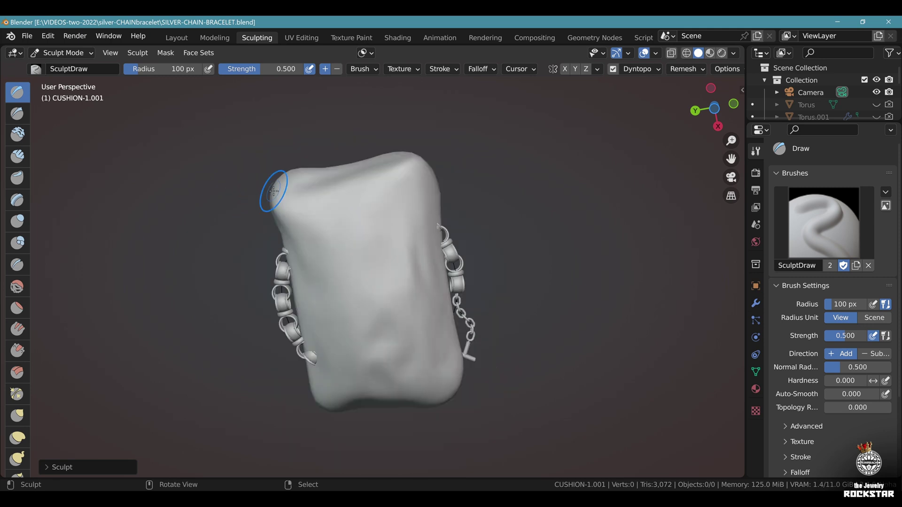
left_click_drag(274, 191, 289, 180)
mouse_move(311, 223)
middle_mouse_down()
mouse_move(366, 201)
mouse_move(371, 224)
middle_mouse_up()
left_click_drag(348, 161, 357, 157)
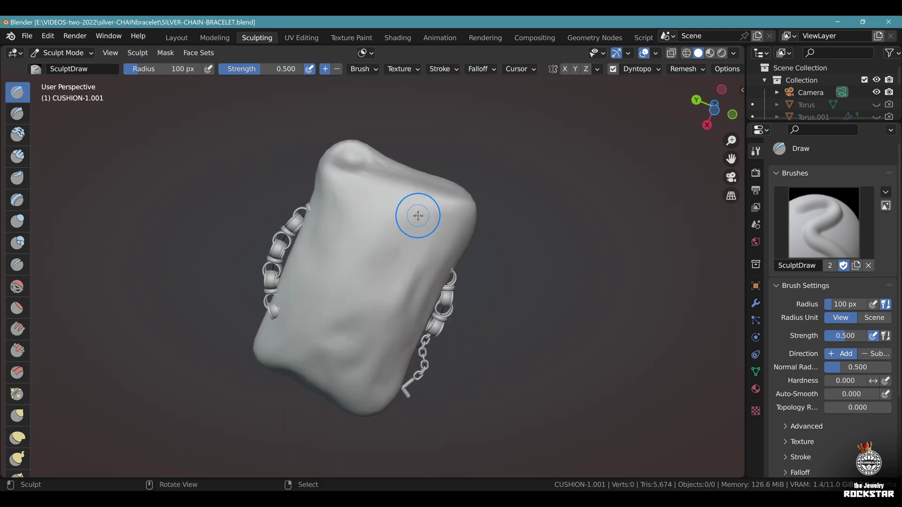
- Sculpt hollows and bulges into the cushion's short end and surface with the Draw brush
mouse_move(417, 213)
middle_mouse_down()
mouse_move(383, 235)
mouse_move(440, 269)
middle_mouse_up()
left_click_drag(439, 269, 445, 272, "ctrl")
left_click_drag(325, 281, 301, 295)
middle_click_drag(296, 298, 344, 305)
left_click_drag(297, 325, 353, 325)
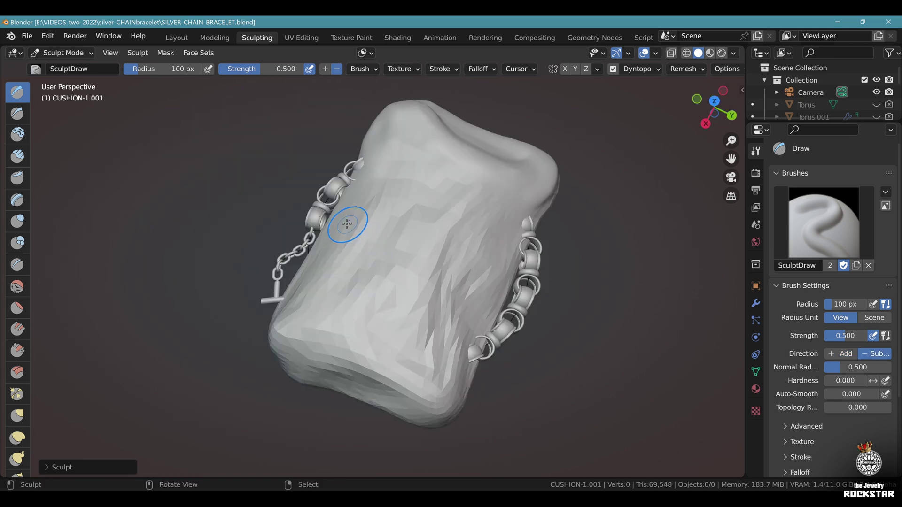
- Carve a groove around the middle of the cushion with subtracting Draw strokes across its width
mouse_move(347, 224)
left_mouse_down()
mouse_move(444, 243)
mouse_move(510, 285)
left_mouse_up()
mouse_move(510, 285)
middle_mouse_down()
mouse_move(427, 220)
mouse_move(409, 188)
middle_mouse_up()
left_click_drag(410, 235, 410, 254)
middle_click_drag(410, 254, 399, 151)
left_click_drag(399, 143, 413, 268)
middle_click_drag(413, 268, 401, 170)
left_click_drag(397, 214, 410, 300)
middle_click_drag(409, 300, 407, 313)
mouse_move(405, 292)
left_mouse_down()
mouse_move(405, 318)
mouse_move(407, 284)
left_mouse_up()
middle_click_drag(406, 284, 409, 264)
left_click_drag(408, 264, 370, 168)
middle_click_drag(386, 280, 429, 342)
left_click_drag(469, 270, 464, 329)
middle_click_drag(463, 329, 489, 353)
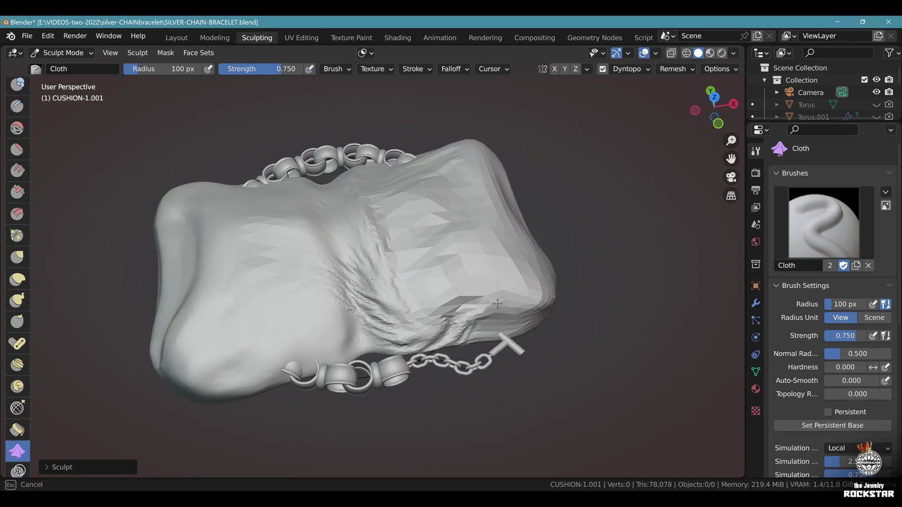
- Add fabric wrinkles around the groove and over the cushion's faces with the Cloth brush
left_click_drag(477, 320, 512, 292)
middle_click_drag(512, 293, 336, 276)
middle_click_drag(292, 336, 284, 326)
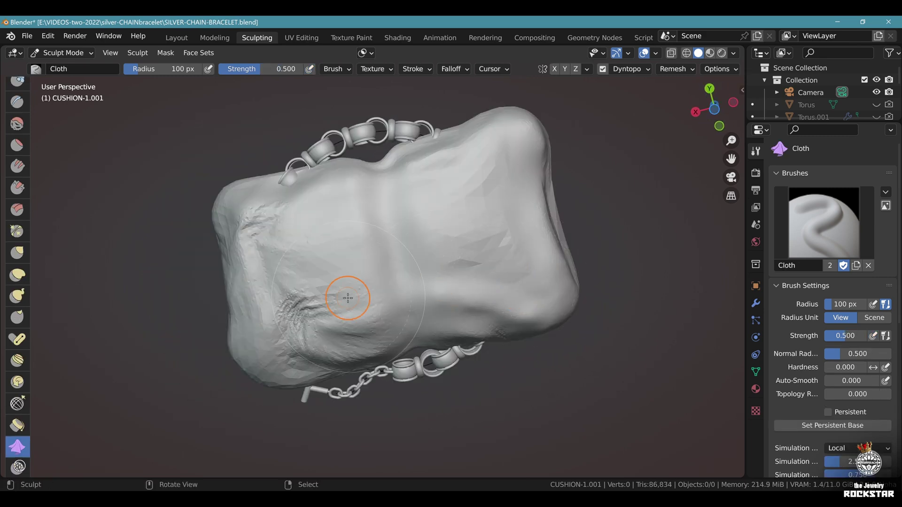
left_click_drag(346, 292, 318, 286)
left_click_drag(355, 231, 395, 234)
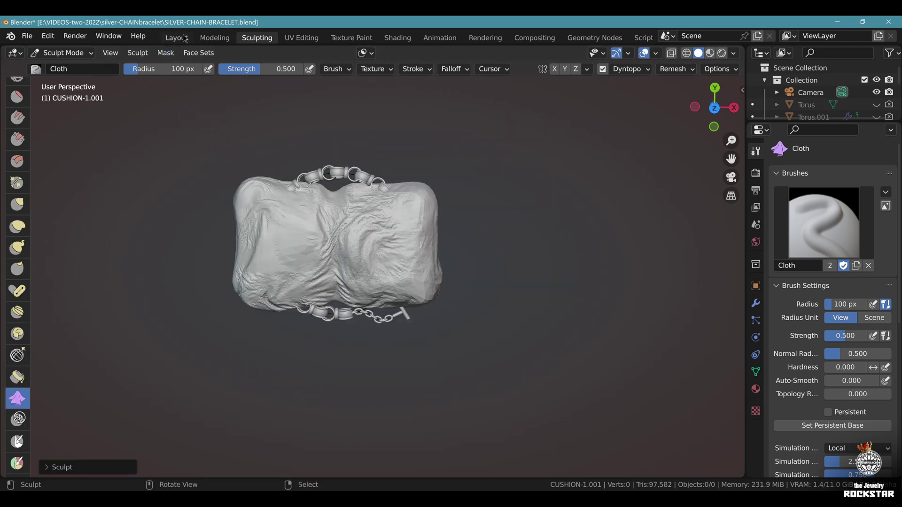
- Return to the Layout workspace, save the file, and shade the sculpted cushion smooth
left_click(184, 37)
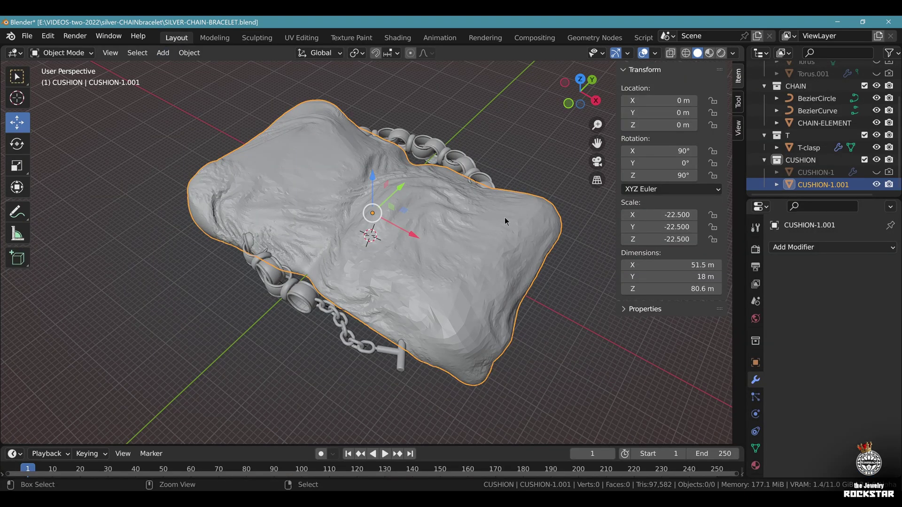
key("ctrl+s")
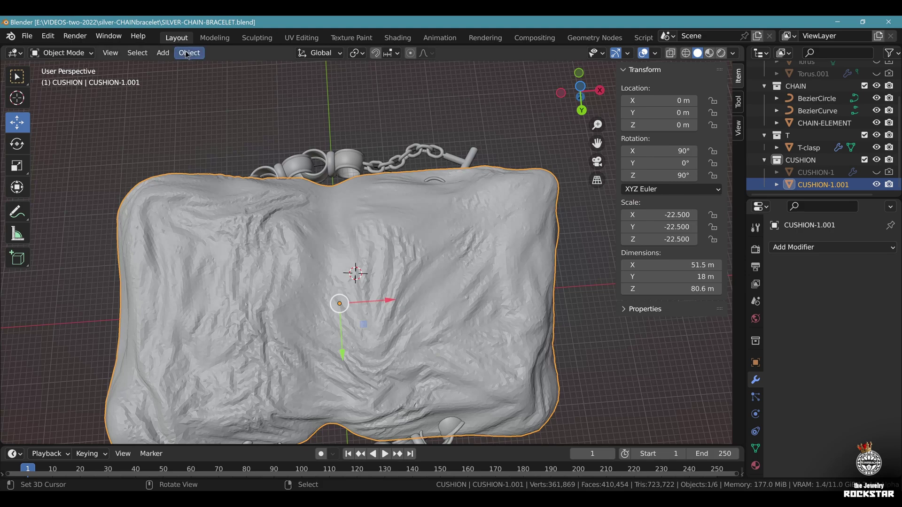
left_click(187, 54)
left_click(235, 322)
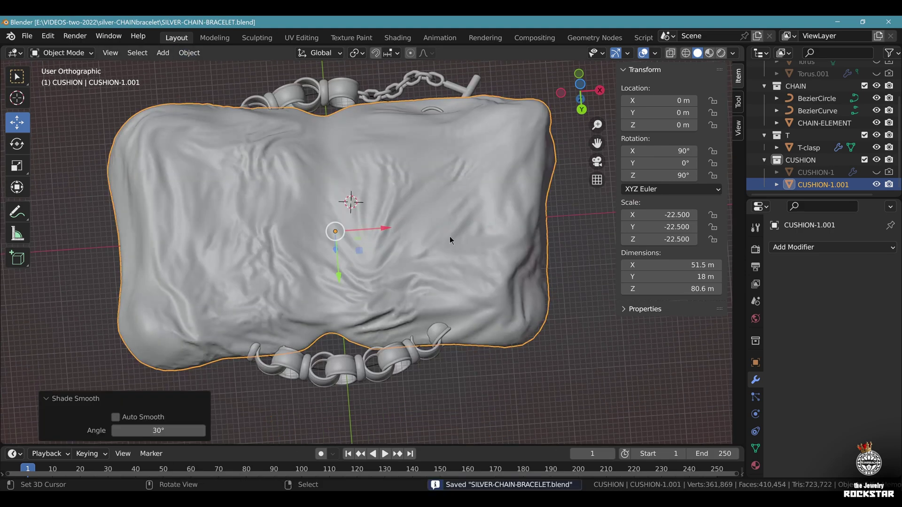
- Move the cushion along Y to about 77 m, clear of the bracelet, and turn it in top view to a Z rotation of 0°
key("KP_7")
scroll(446, 238, "down", 3)
key("g")
key("y")
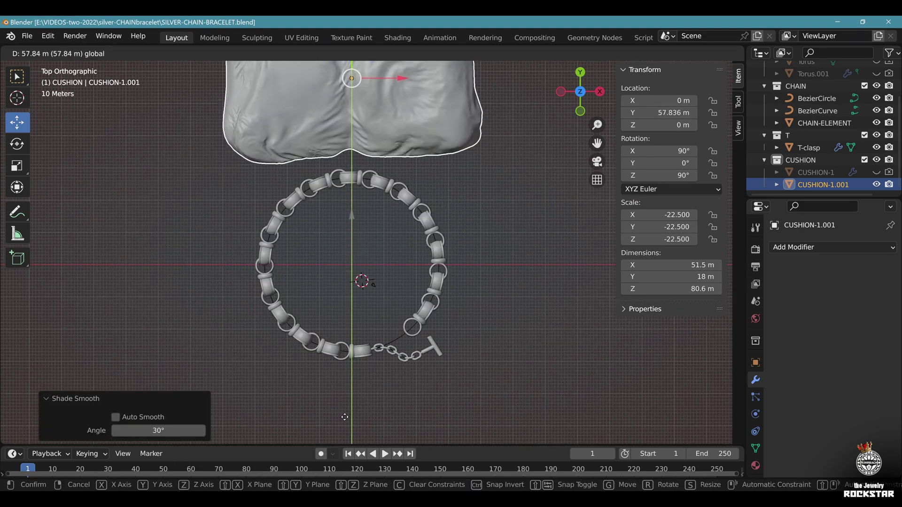
left_click(365, 406)
key("r")
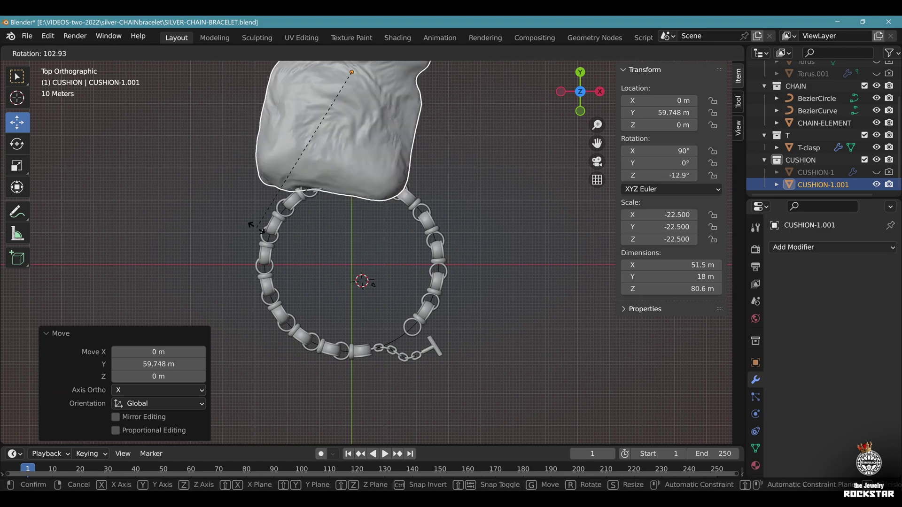
left_click_drag(355, 230, 355, 182)
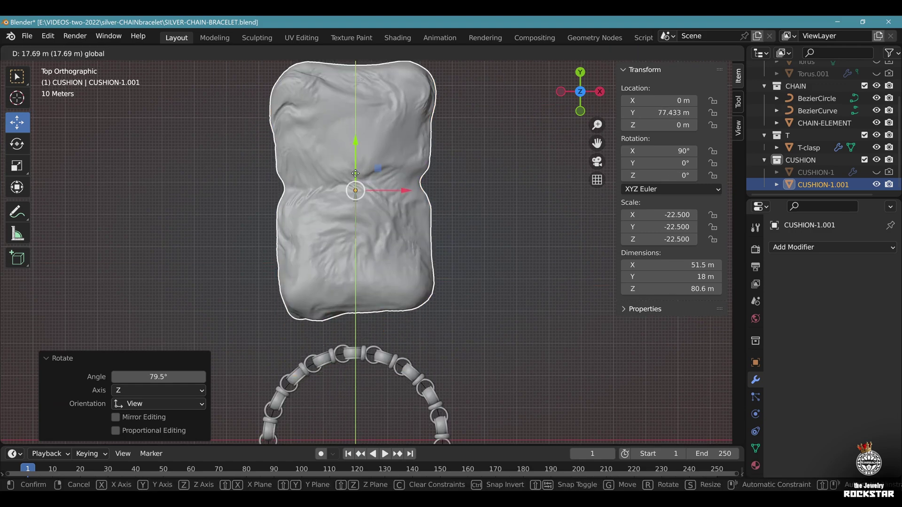
- Duplicate the bracelet's CHAIN-ELEMENT in place and convert the duplicate to a mesh
scroll(391, 361, "down", 2)
left_click(394, 335)
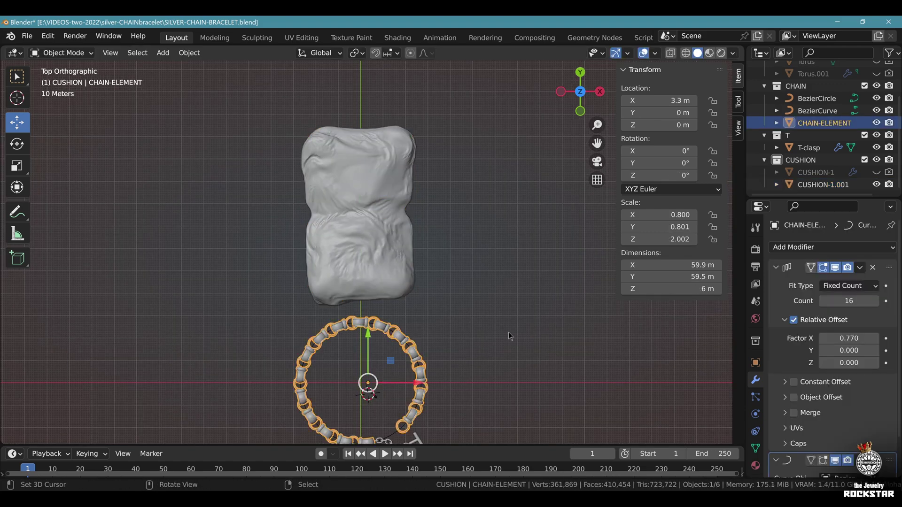
key("shift+d")
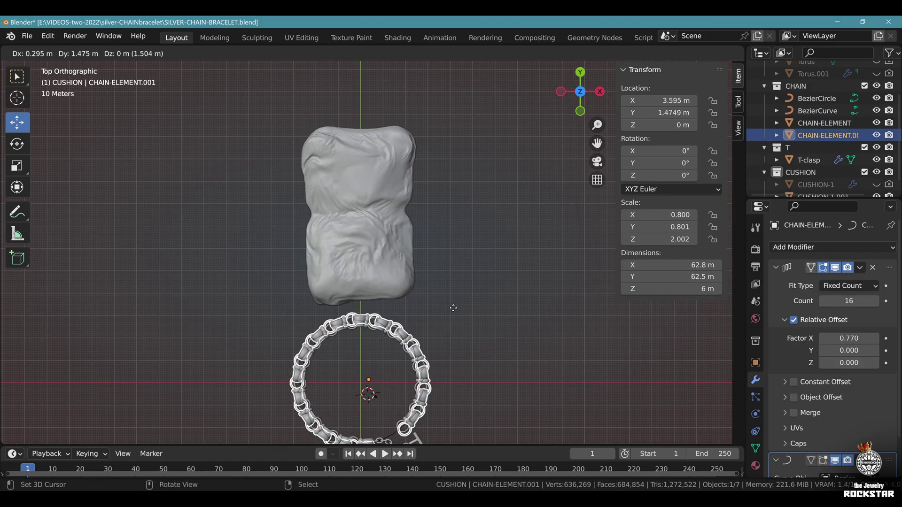
right_click(439, 316)
key("alt+c")
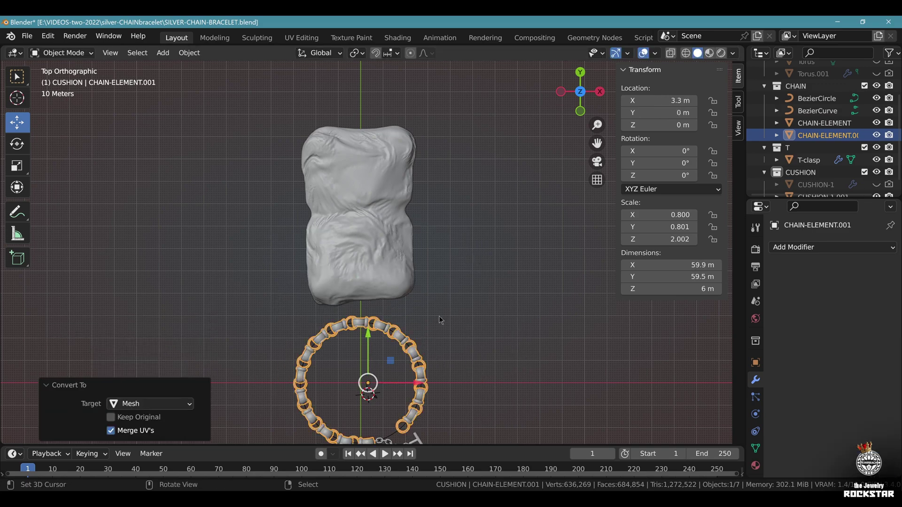
- Stand the duplicated chain upright around the cushion with an X rotation of 90°, at about Y 78.17 m and Z -17.2 m
key("g")
key("y")
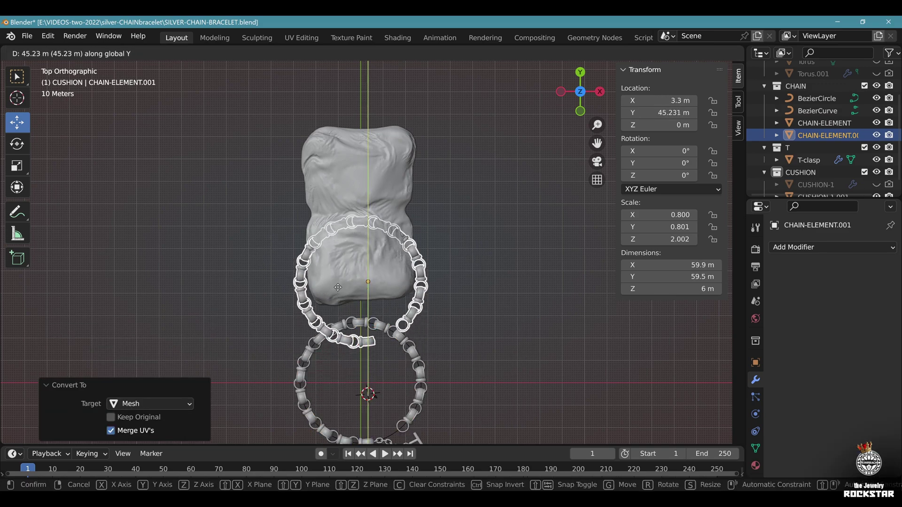
left_click(332, 215)
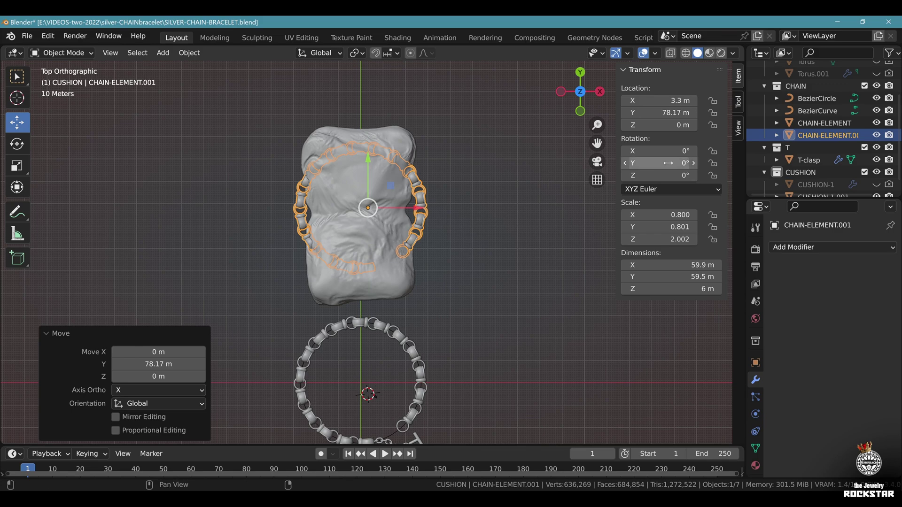
left_click_drag(671, 152, 634, 153)
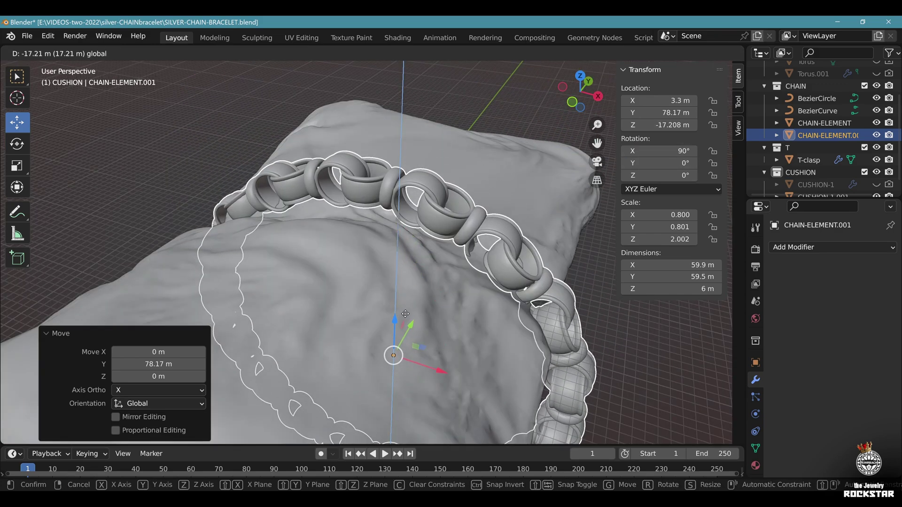
left_click(413, 349)
middle_click_drag(413, 347, 425, 319)
- Scale the cushion to fit inside the upright chain, stretch its height to about 23.7 m, and save the file
left_click(479, 158)
middle_click_drag(458, 275, 474, 228)
key("s")
left_click(545, 226)
middle_click_drag(353, 292, 375, 260)
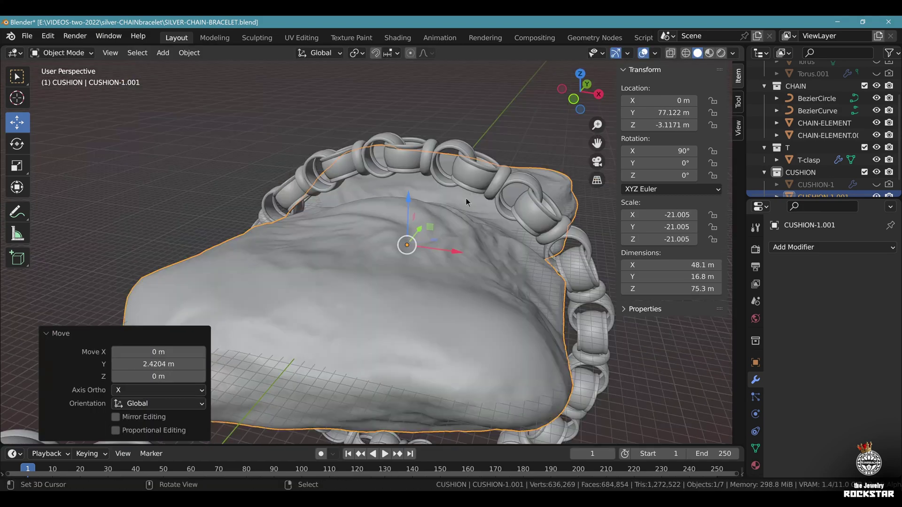
key("s")
key("z")
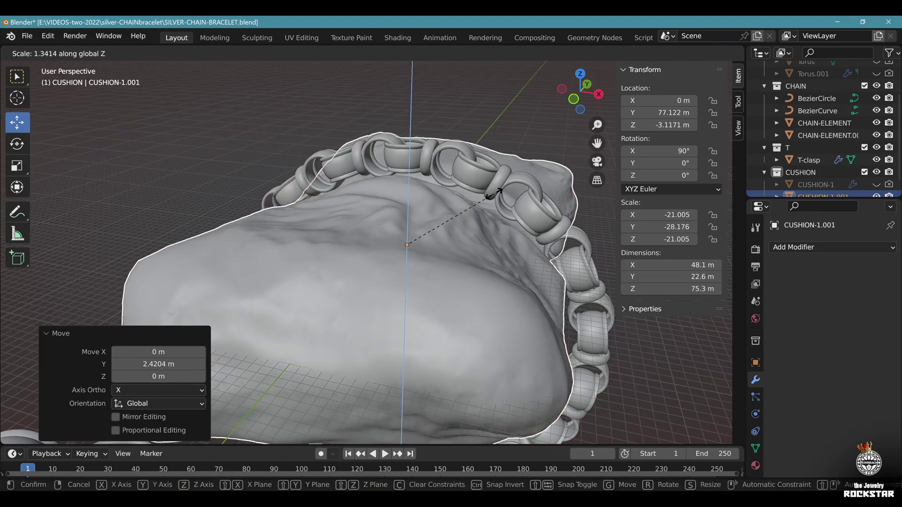
left_click(499, 193)
middle_click_drag(499, 193, 508, 256)
scroll(489, 258, "down", 6)
key("ctrl+s")
- Add a plane, center it at the world origin, and set its X and Y dimensions to 500 m
left_click(161, 52)
mouse_move(188, 65)
left_click(307, 63)
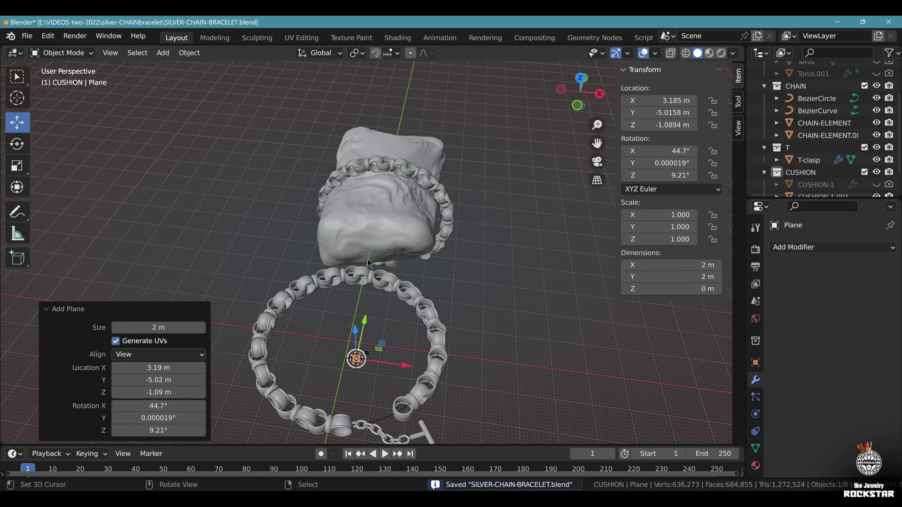
left_click_drag(634, 260, 634, 278)
type("500")
key("Return")
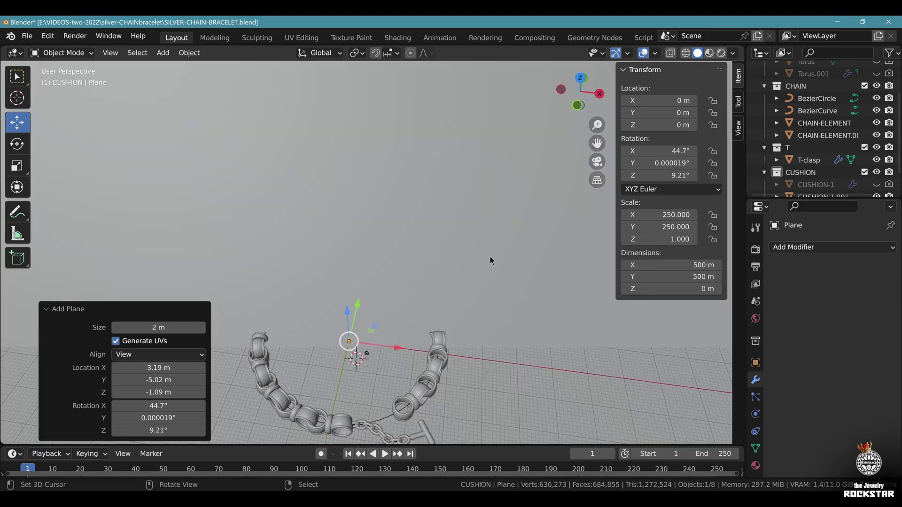
- Set the plane's rotation to 0° on all axes and lower it beneath the bracelet as a ground surface
middle_click_drag(483, 278, 355, 235)
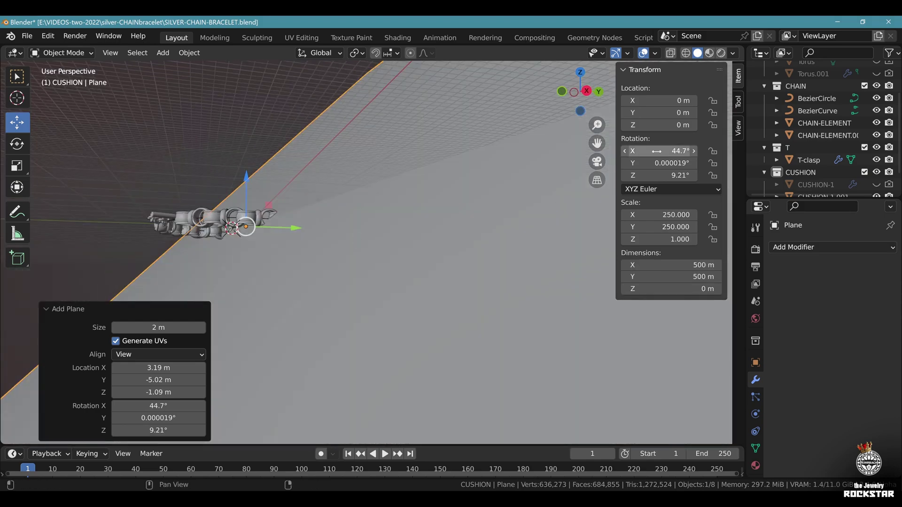
left_click_drag(657, 151, 658, 175)
type("0")
key("Return")
middle_click_drag(490, 225, 285, 200)
scroll(285, 199, "up", 3)
left_click_drag(279, 187, 270, 203)
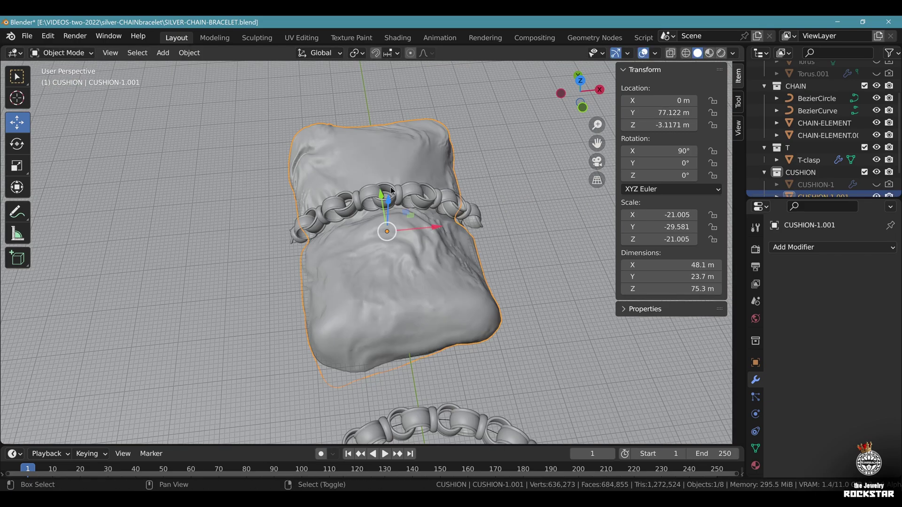
- Raise the cushion and its upright chain together by about 9.6 m along Z
left_click(383, 206, "shift")
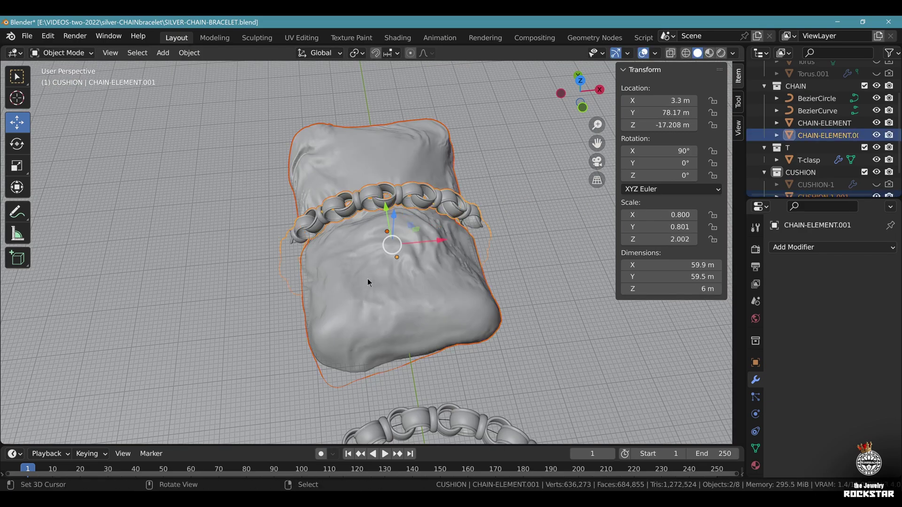
middle_click_drag(386, 279, 333, 224)
key("g")
key("z")
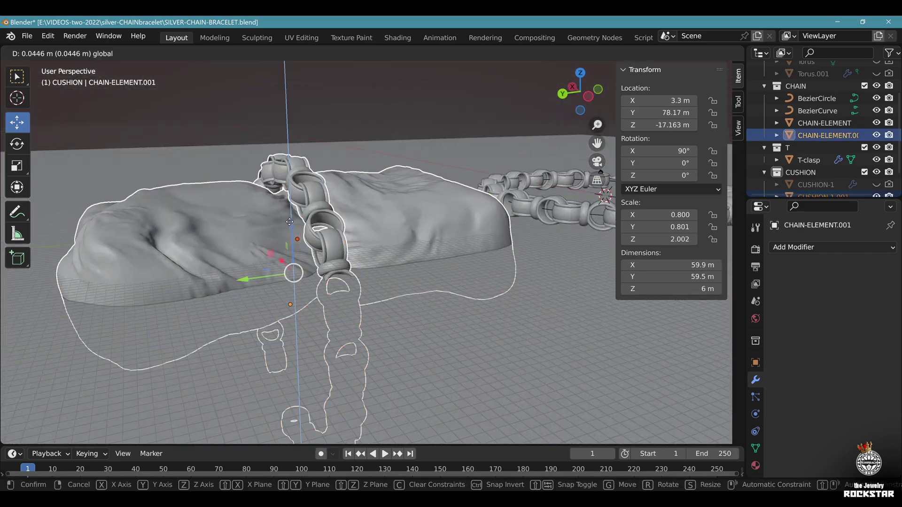
left_click_drag(280, 184, 279, 177)
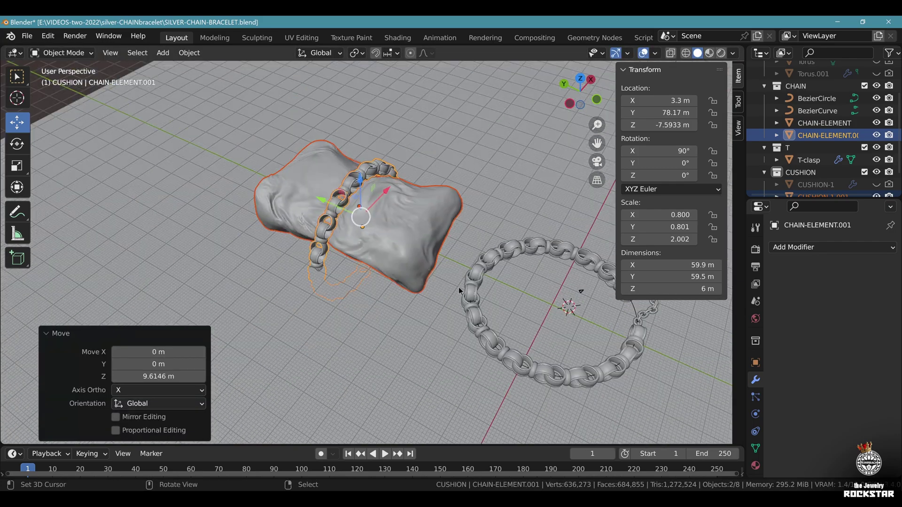
- In right view, tilt the cushion and its chain together by about -4.84° and reposition them above the ground plane
middle_click_drag(456, 295, 491, 218)
key("KP_3")
key("KP_Decimal")
key("r")
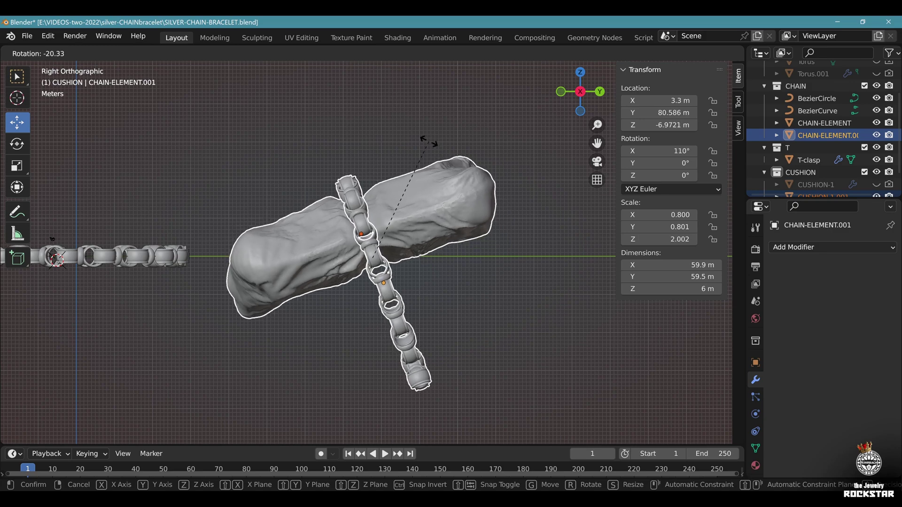
left_click(458, 161)
key("g")
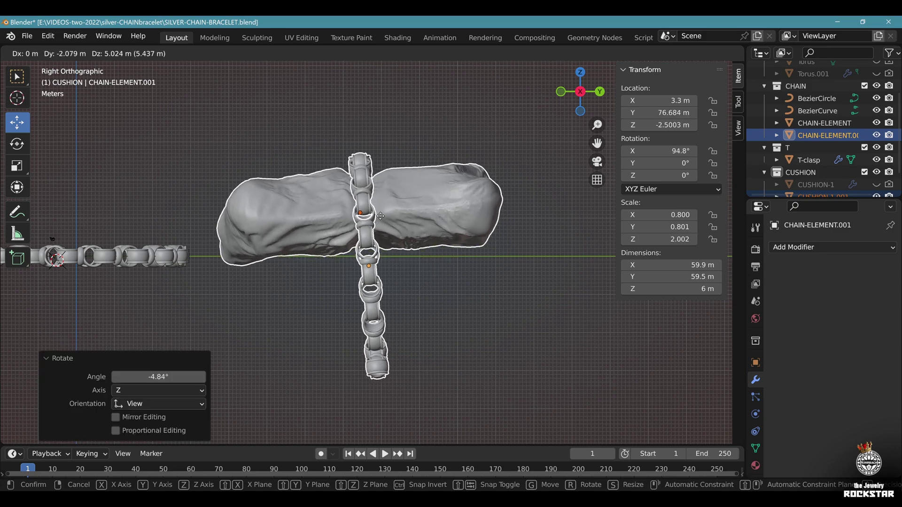
left_click(381, 217)
middle_click_drag(330, 237, 439, 322)
scroll(419, 297, "down", 4)
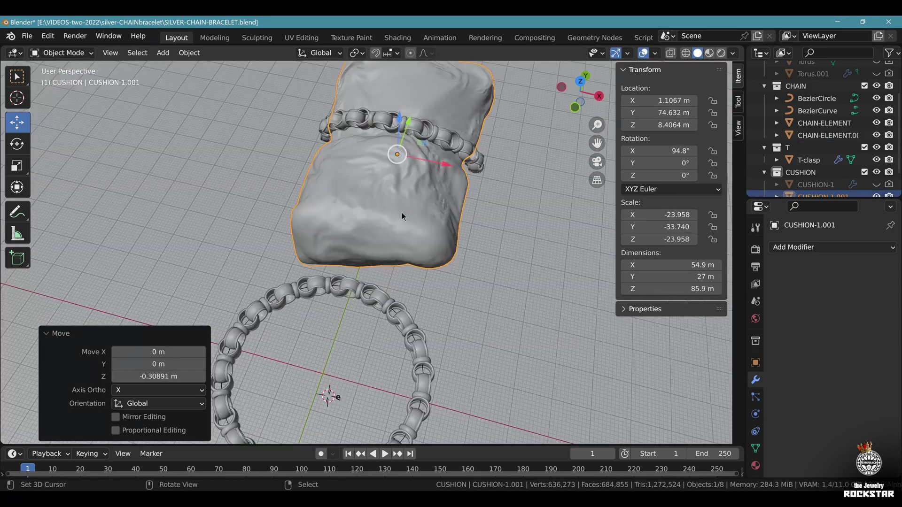
middle_click_drag(402, 214, 416, 159)
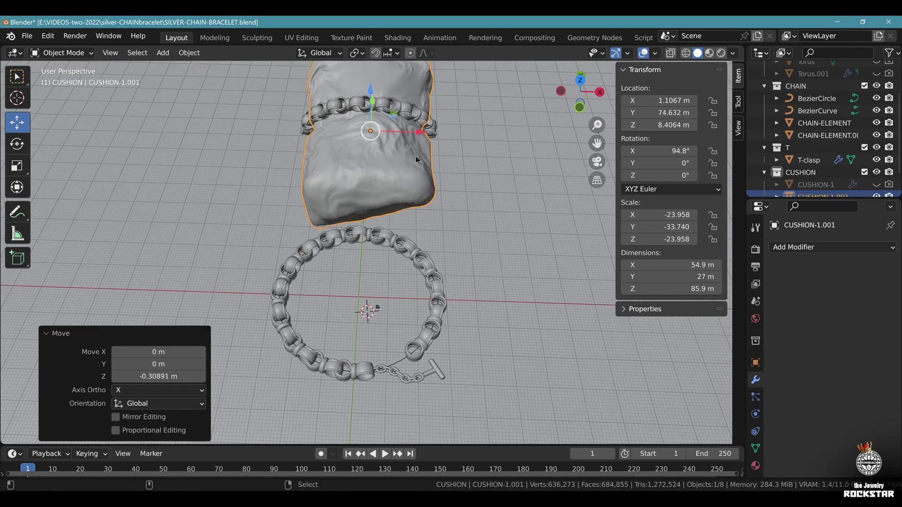
- Look through the scene camera and set its clip end to 25000 m
key("KP_0")
scroll(820, 122, "up", 3)
left_click(820, 96)
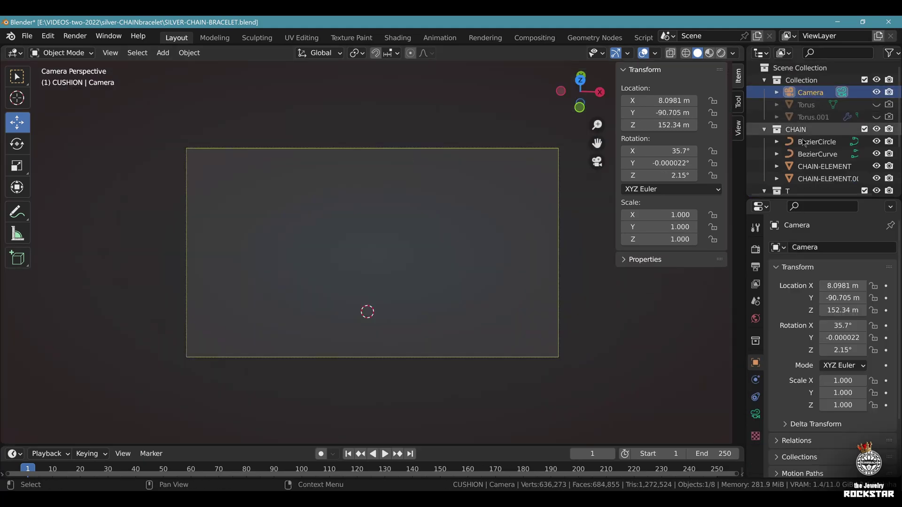
left_click(756, 414)
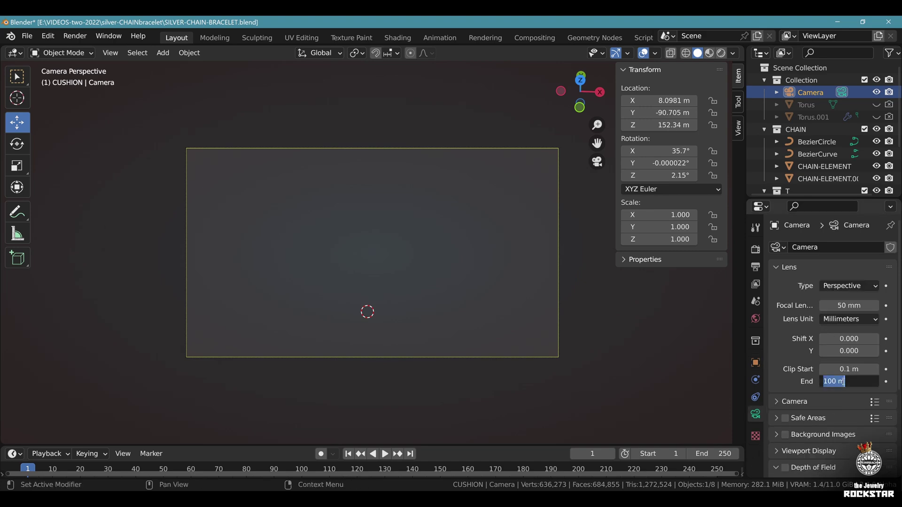
type("25000")
key("Return")
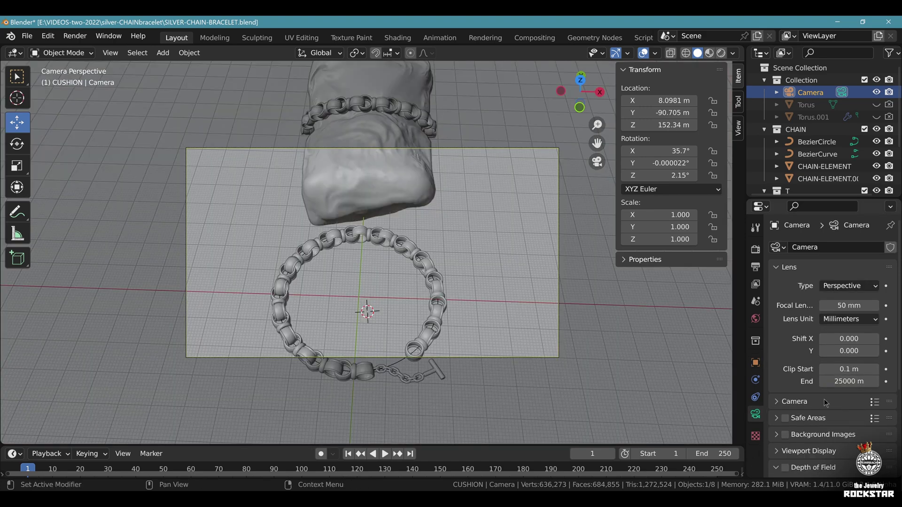
- Set the output resolution to a portrait format of 1080 × 1920 px
left_click(756, 268)
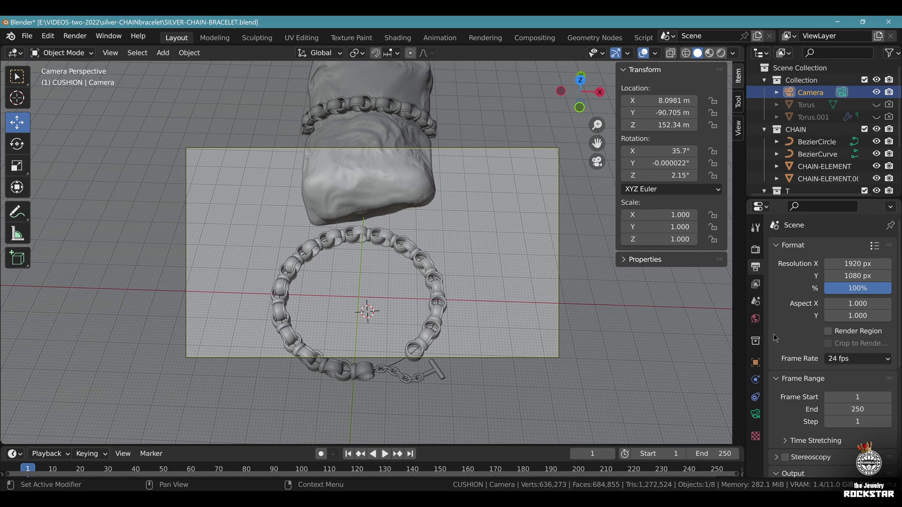
type("1080")
key("Return")
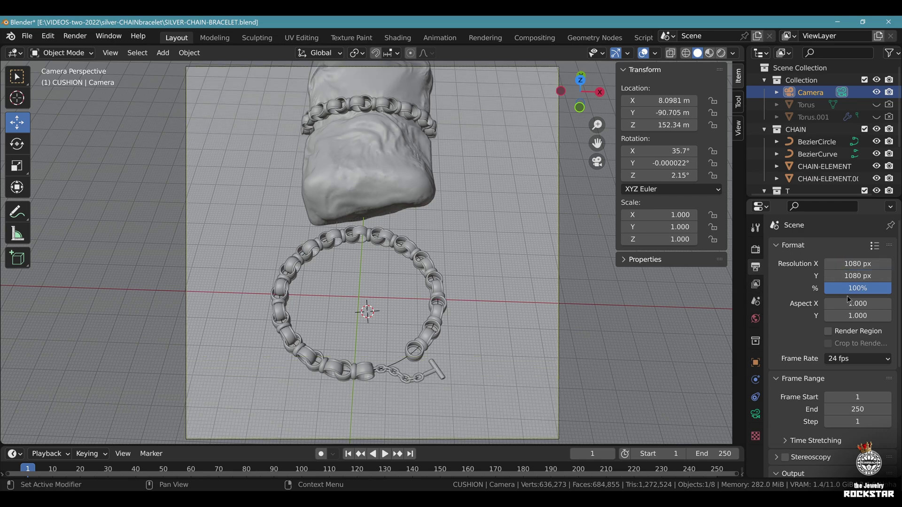
type("0")
key("Return")
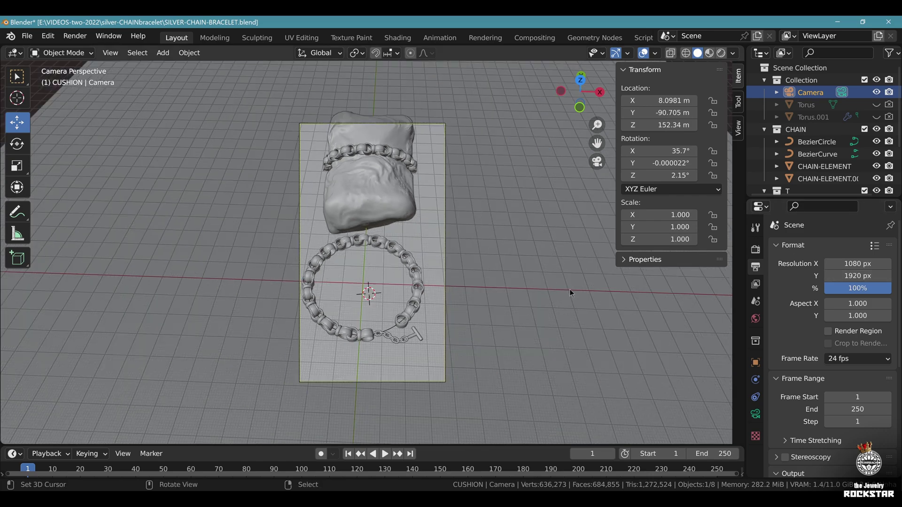
- Reposition the camera to frame the whole cushion and bracelet inside the portrait view, and save the file
key("g")
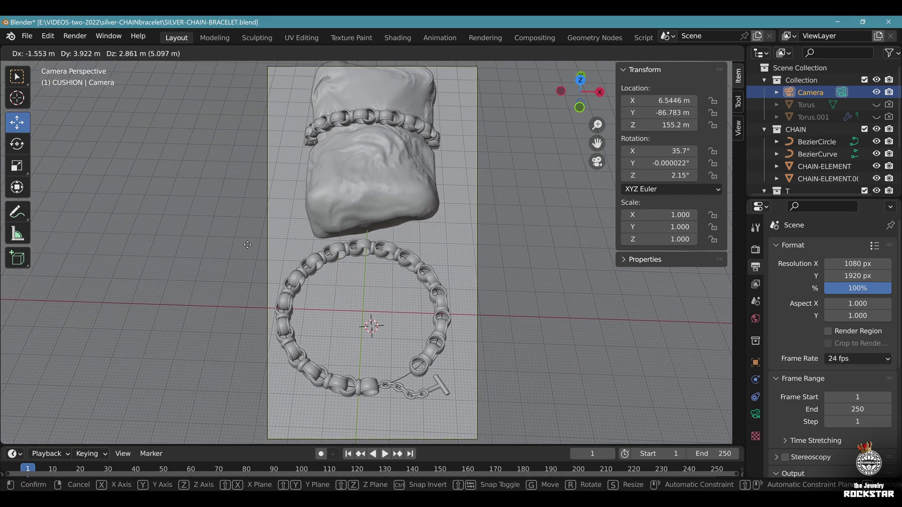
left_click(321, 148)
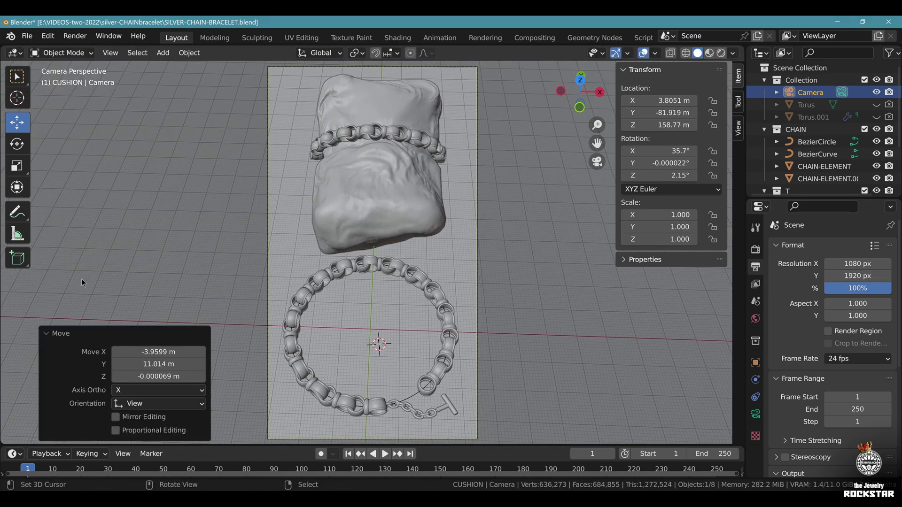
key("ctrl+s")
- Use an environment texture as the world color, loading the brown_phot...io_02_4k.exr image from the MYIMAGESworking folder
left_click(376, 211)
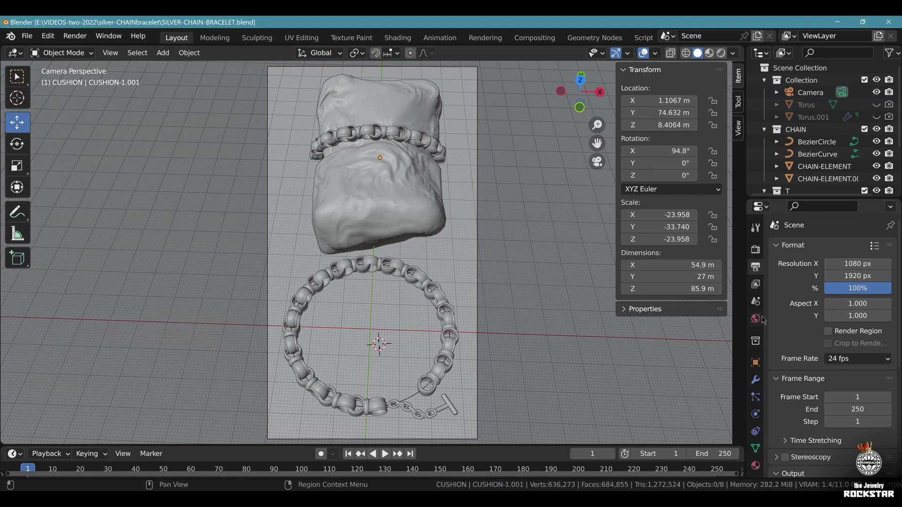
left_click(754, 319)
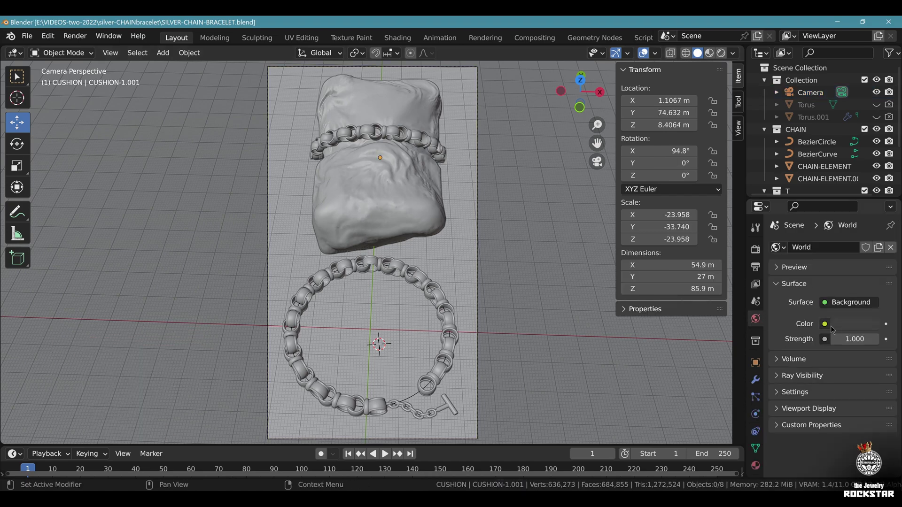
left_click(830, 328)
left_click(602, 189)
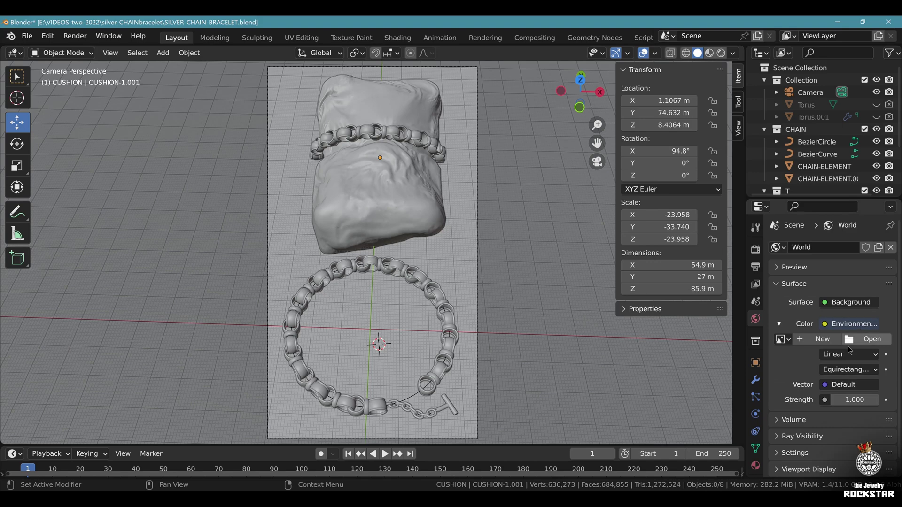
left_click(877, 340)
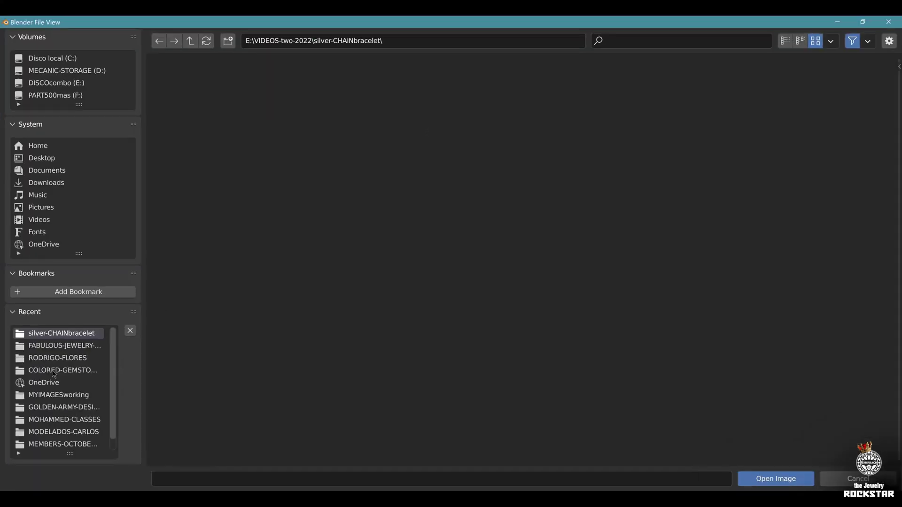
left_click(64, 399)
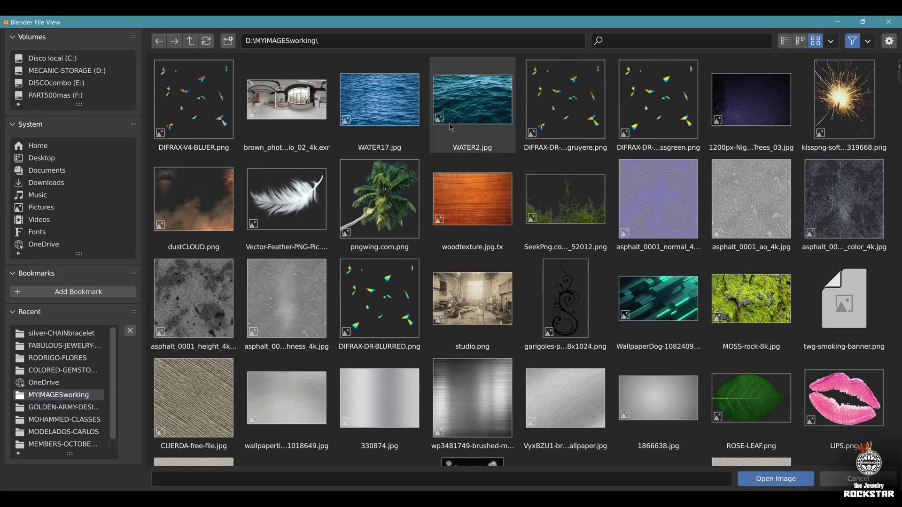
double_click(304, 117)
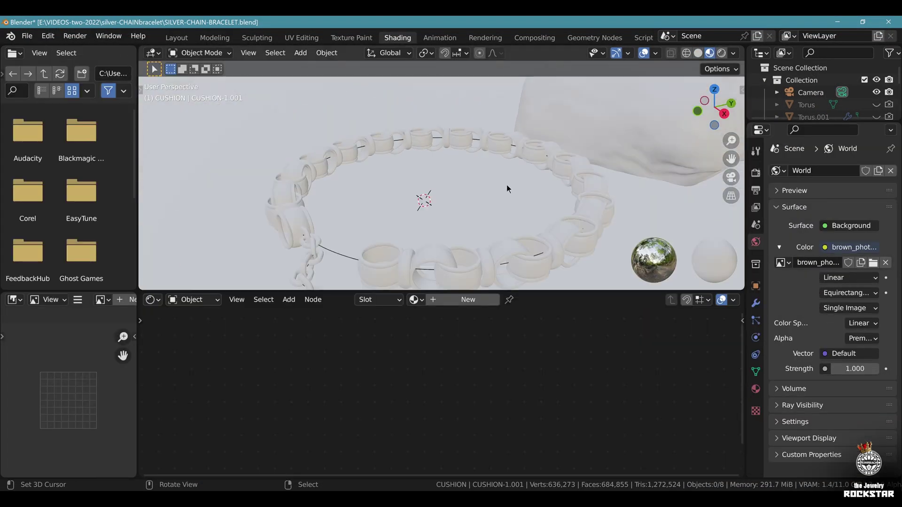
- Show the rendered camera view in the Shading workspace and give the flat bracelet's CHAIN-ELEMENT a new material named silver
key("KP_0")
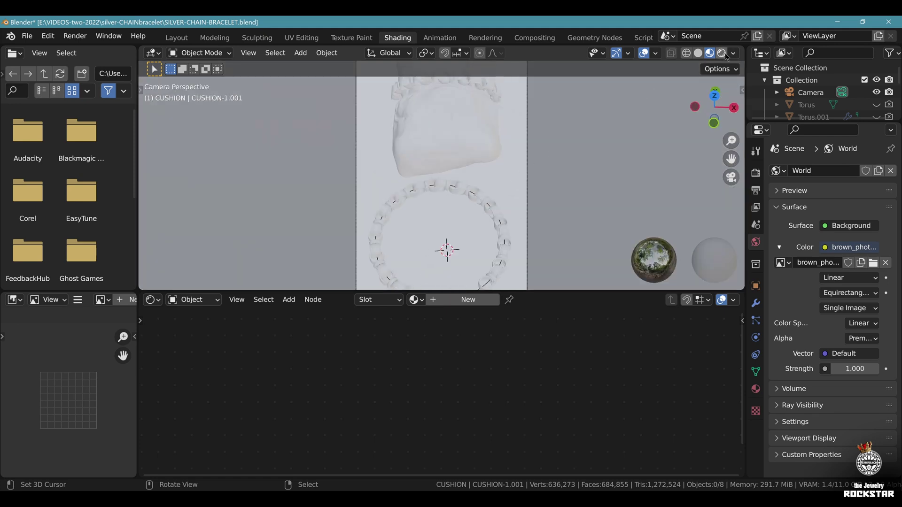
key("shift+z")
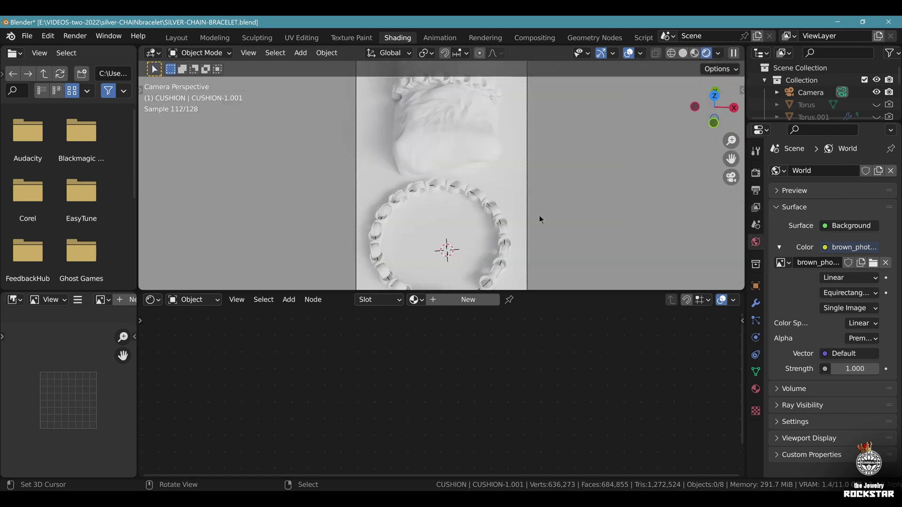
left_click(494, 210)
left_click(755, 390)
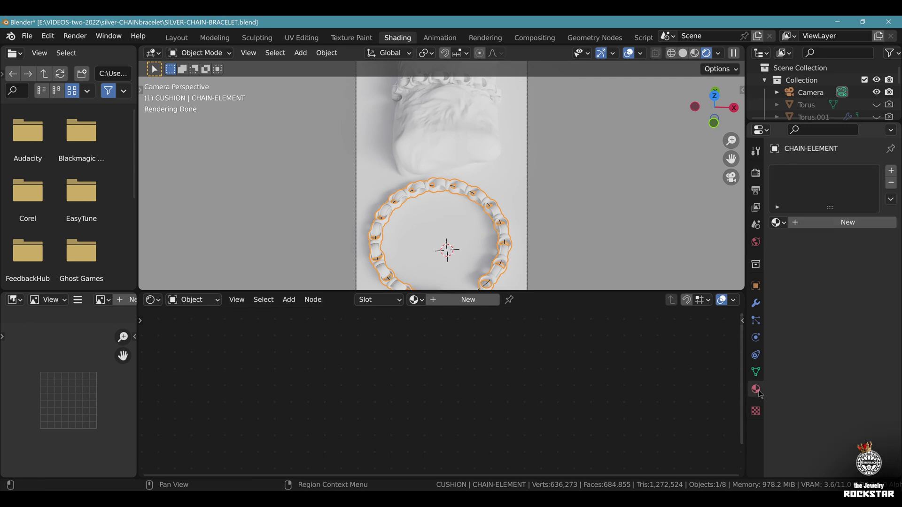
left_click(822, 223)
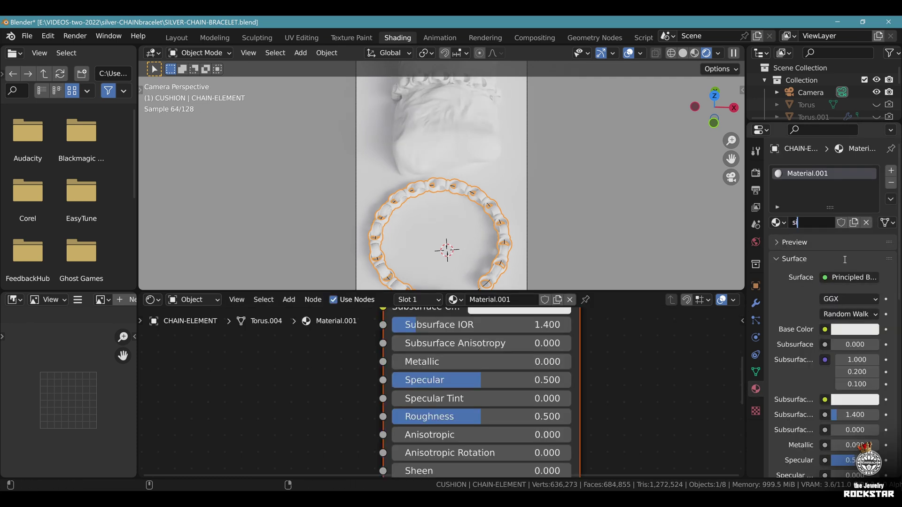
type("r")
key("Return")
- Set the silver material's Metallic to 1, Specular to 1 and Roughness to 0.05
left_click(477, 392)
type("1")
key("Return")
left_click(477, 411)
type("1")
key("Return")
left_click(476, 430)
left_click(470, 448)
type("0.05")
key("Return")
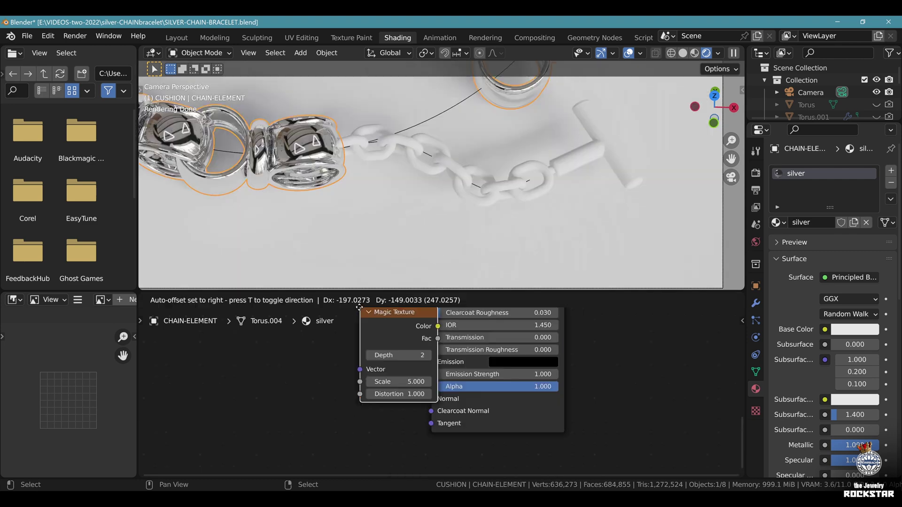
- Add an Image Texture node to the silver material and link its Color output to the shader's Normal input
key("Escape")
left_click(289, 299)
mouse_move(309, 371)
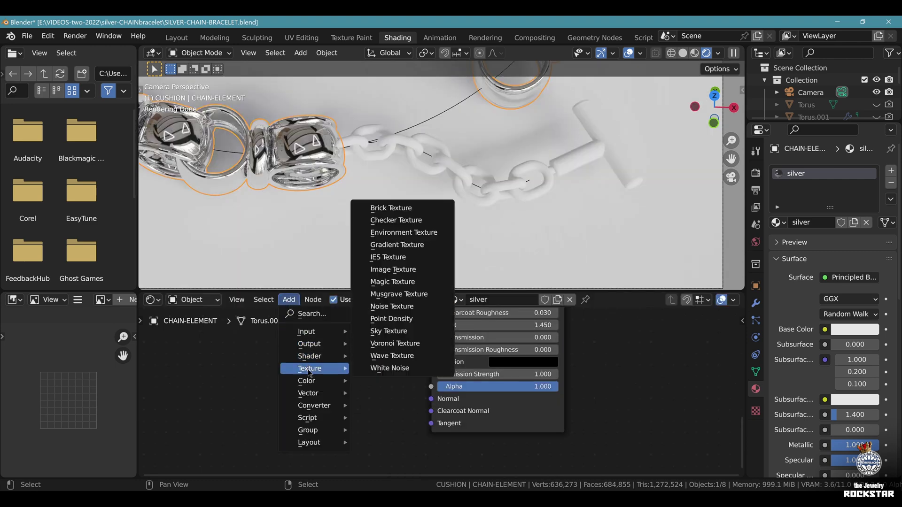
left_click(393, 269)
left_click(324, 383)
left_click_drag(324, 382, 382, 395)
left_click_drag(436, 401, 432, 399)
- Insert a Bump node between the Image Texture and the shader's Normal input, feeding the texture's Color into the bump's Height
left_click(289, 300)
mouse_move(314, 393)
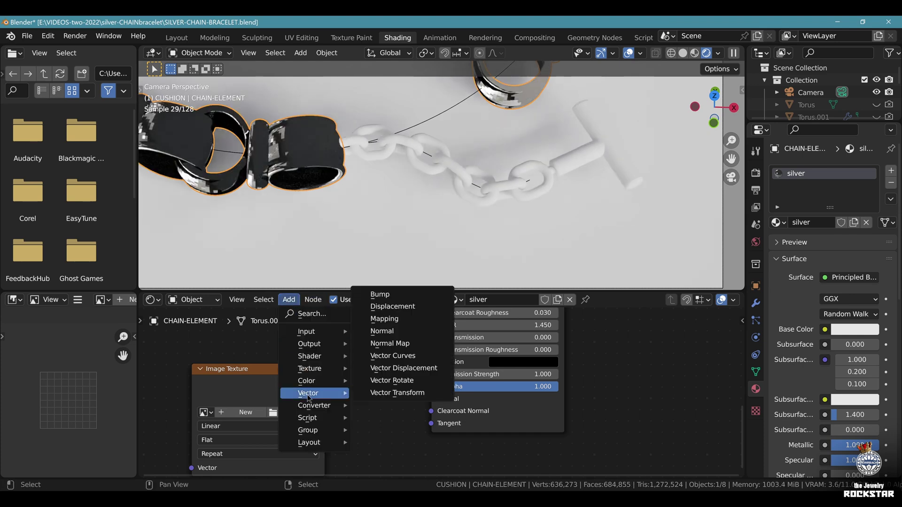
left_click(403, 294)
left_click(379, 435)
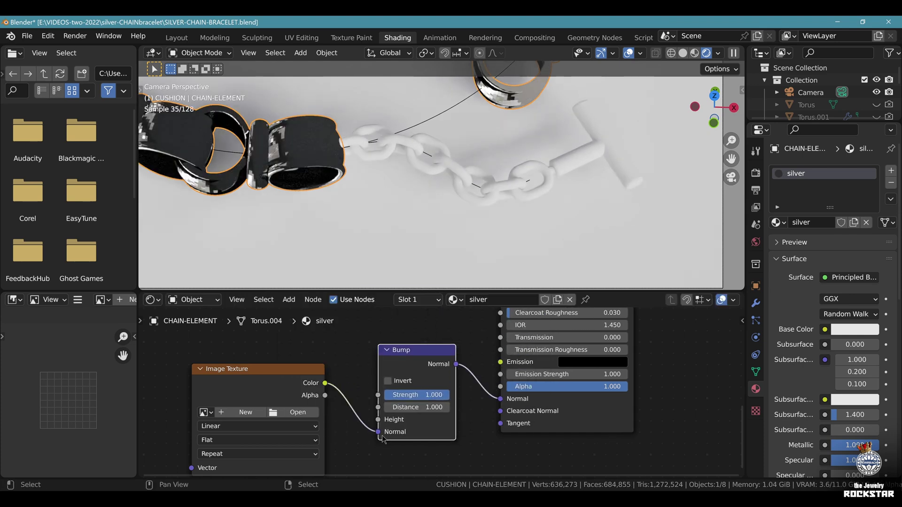
left_click_drag(379, 431, 379, 420)
- Load Shiny-Scratch-Metal-Texture.jpg from the MYIMAGESworking folder into the Image Texture node, with Cubic interpolation and Box projection
middle_click_drag(358, 435, 493, 386)
left_click(431, 363)
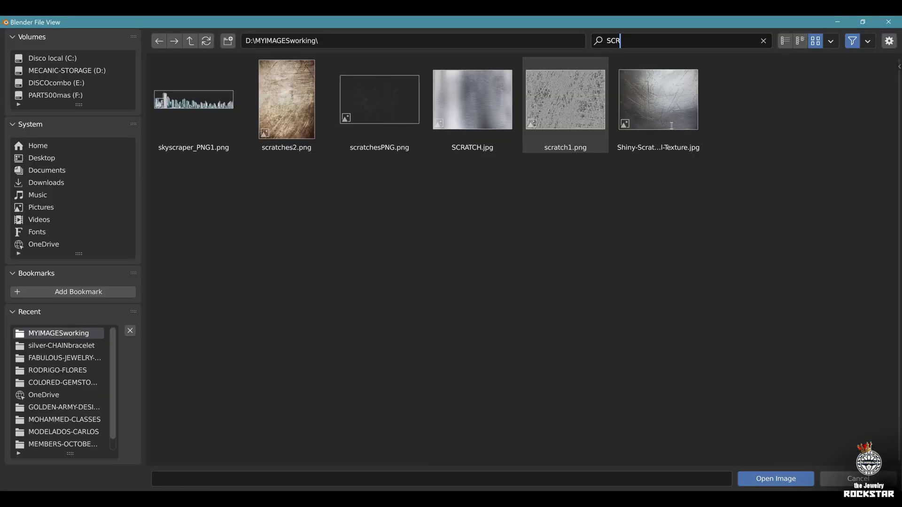
double_click(670, 120)
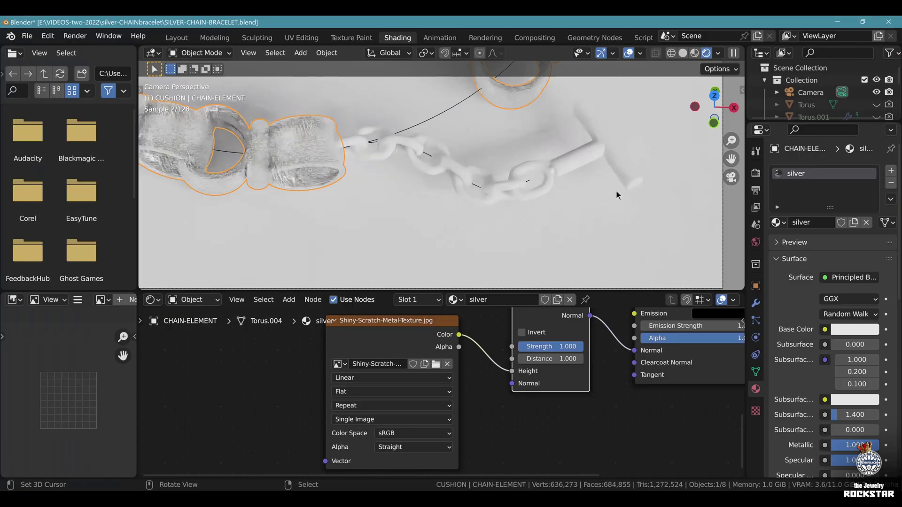
left_click(372, 378)
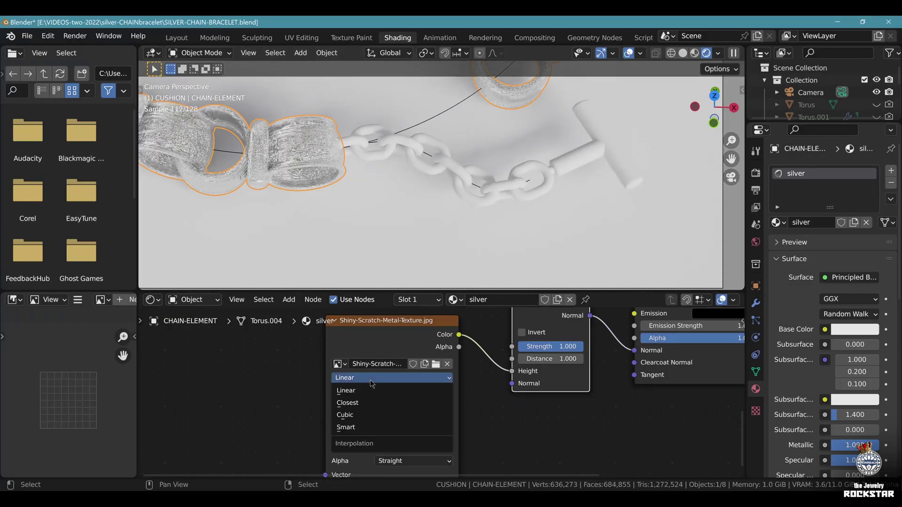
left_click(356, 415)
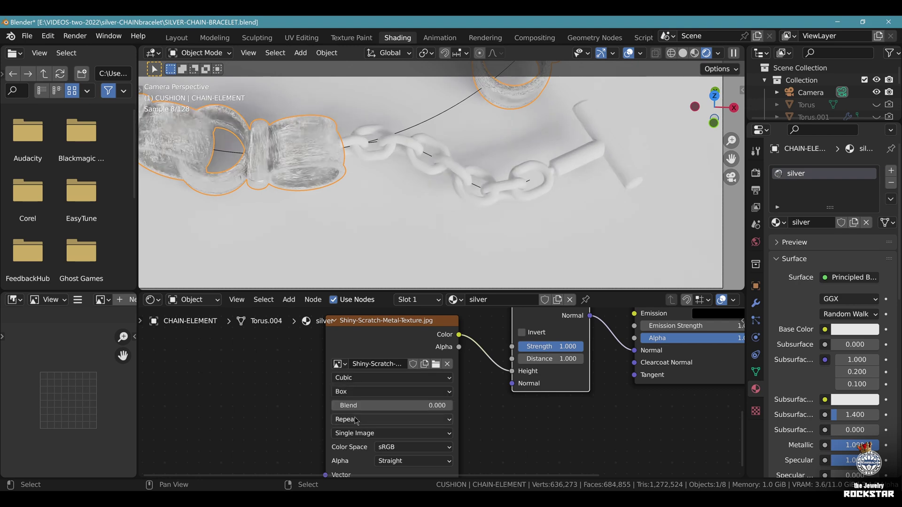
- Set the Bump node's Strength to 0.05
scroll(471, 371, "up", 2)
key("Return")
left_click(470, 367)
type(".05")
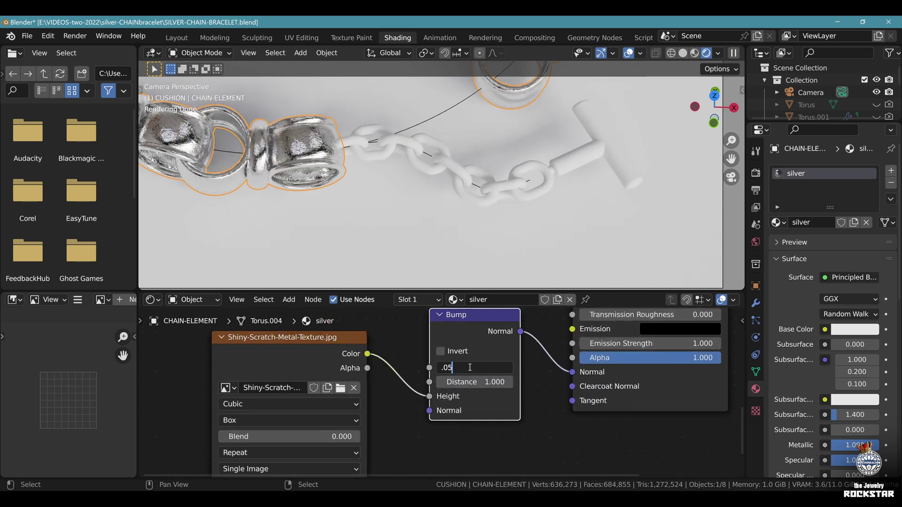
key("Return")
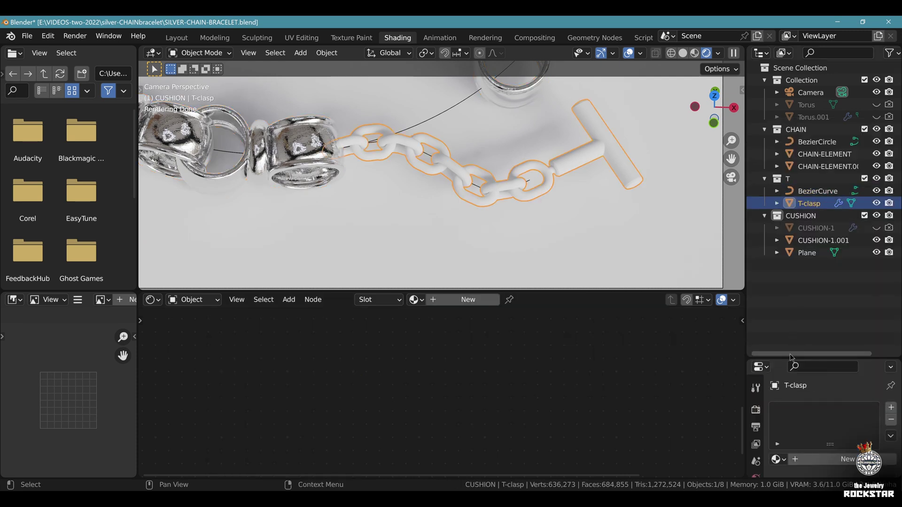
- Assign the existing silver material to the T-clasp and save the file
left_click_drag(791, 358, 792, 223)
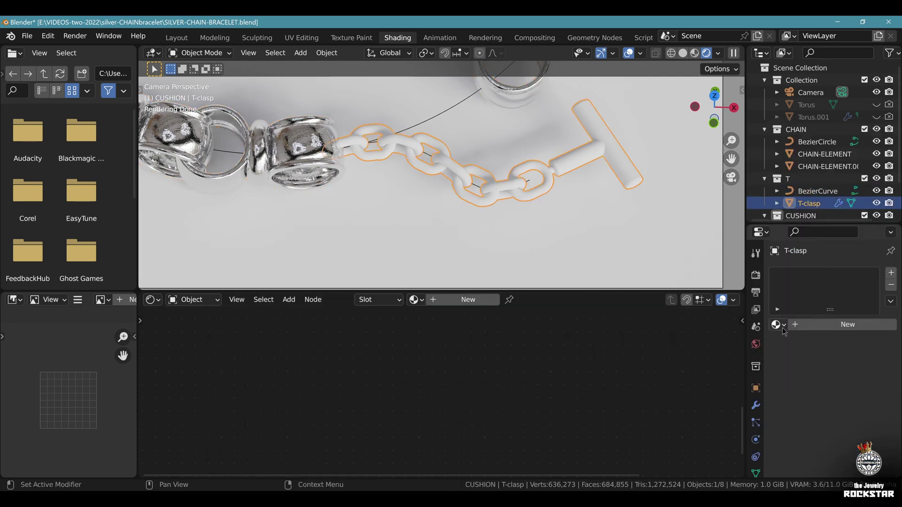
left_click(778, 324)
left_click(663, 355)
key("ctrl+s")
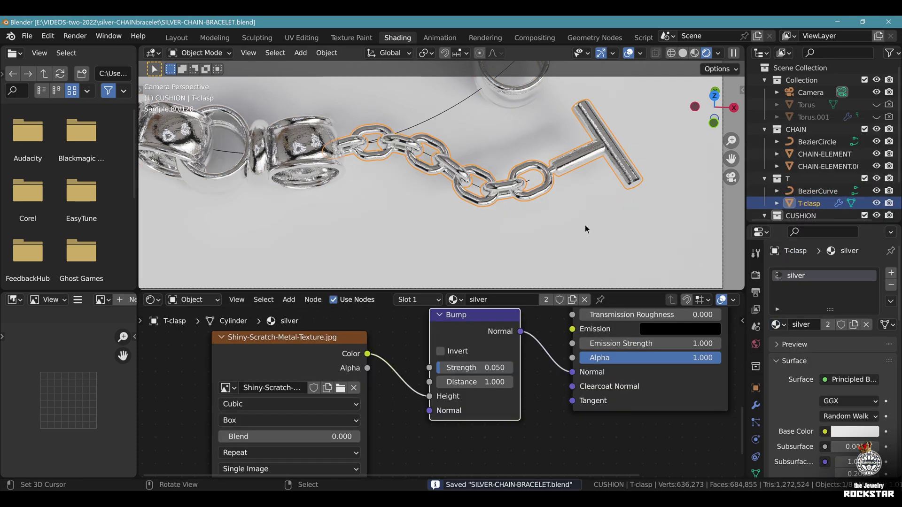
- Lower the points of the T-clasp's BezierCurve by about 2.1 m along the global Z axis in Edit Mode
middle_click_drag(591, 225, 550, 206)
scroll(550, 205, "up", 3)
scroll(551, 208, "up", 3)
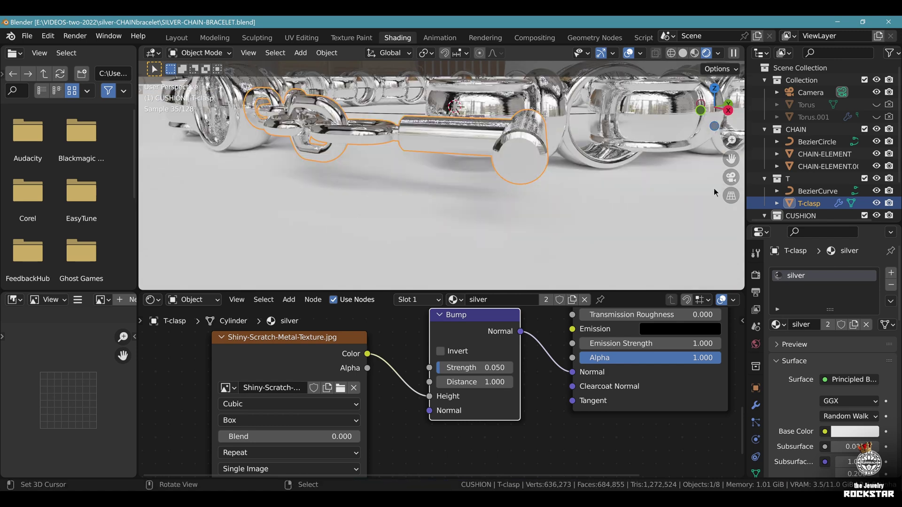
left_click(817, 190)
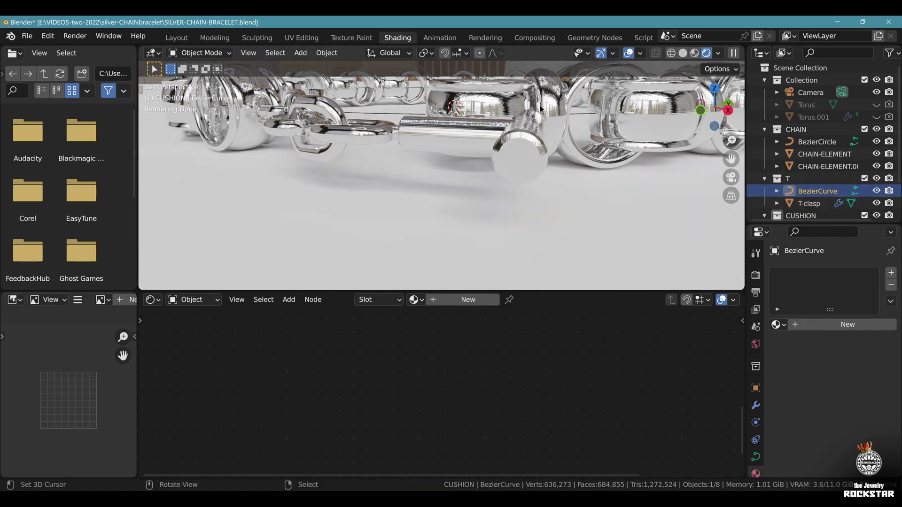
left_click(684, 53)
key("Tab")
key("g")
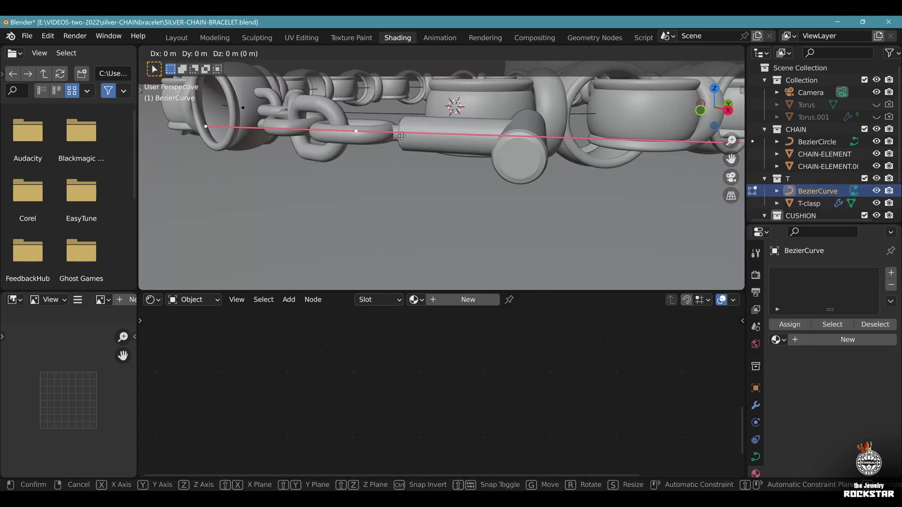
key("z")
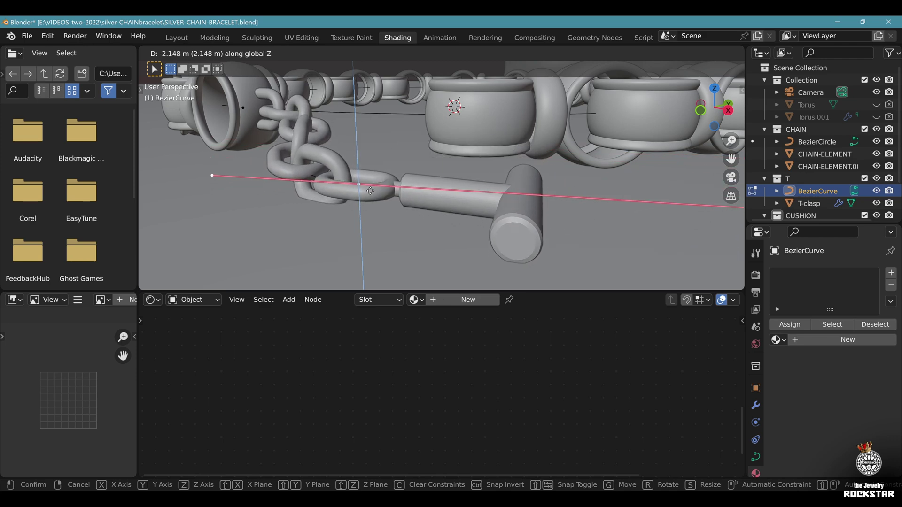
left_click(370, 190)
scroll(503, 198, "down", 3)
key("Tab")
- Return to the camera view with the flat bracelet in sight and save the file
key("KP_0")
middle_click_drag(432, 142, 449, 213, "shift")
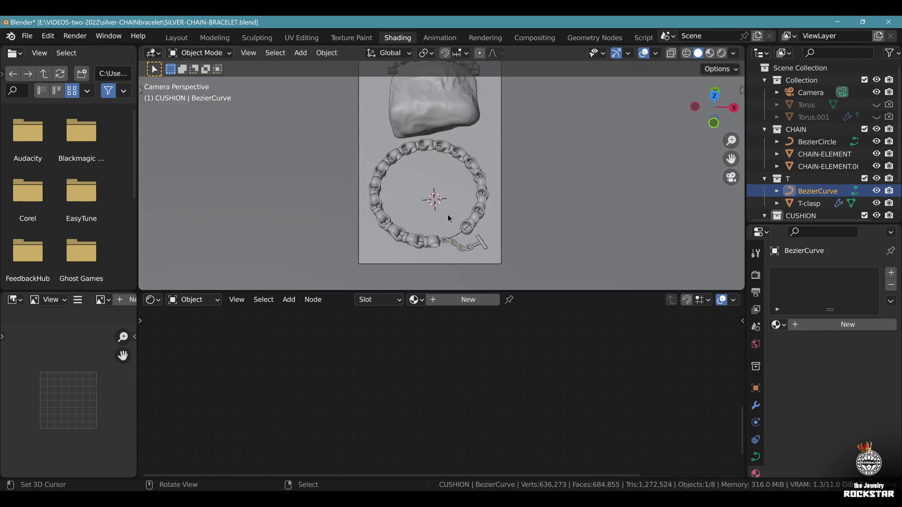
scroll(450, 212, "up", 1)
key("ctrl+s")
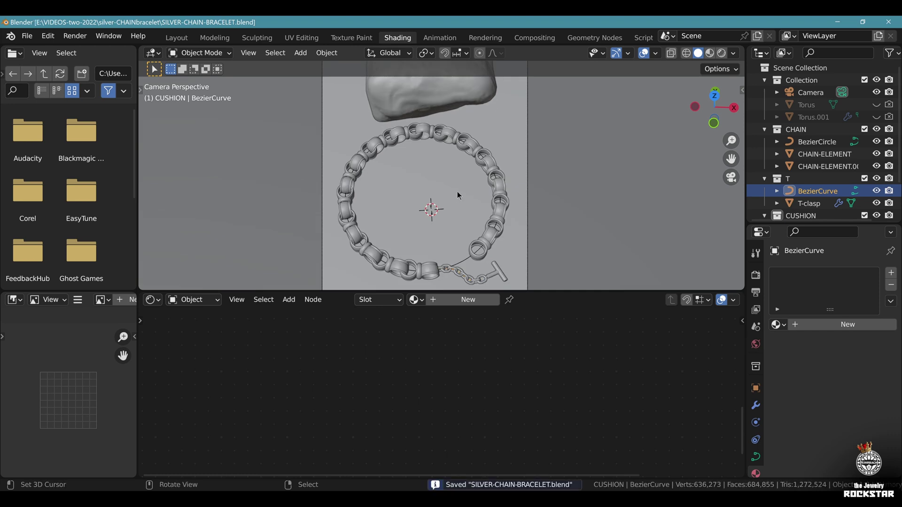
- Show the rendered view and give the ground Plane a new material named floor
left_click(721, 53)
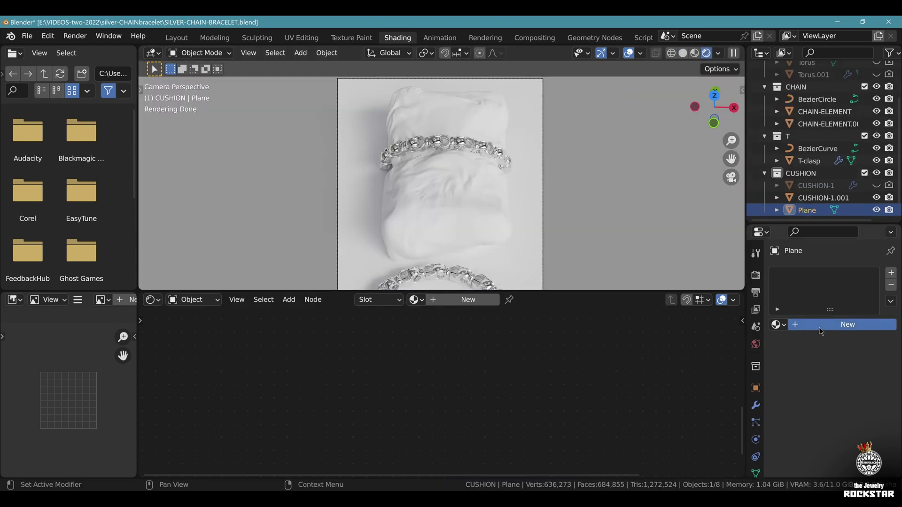
left_click(820, 326)
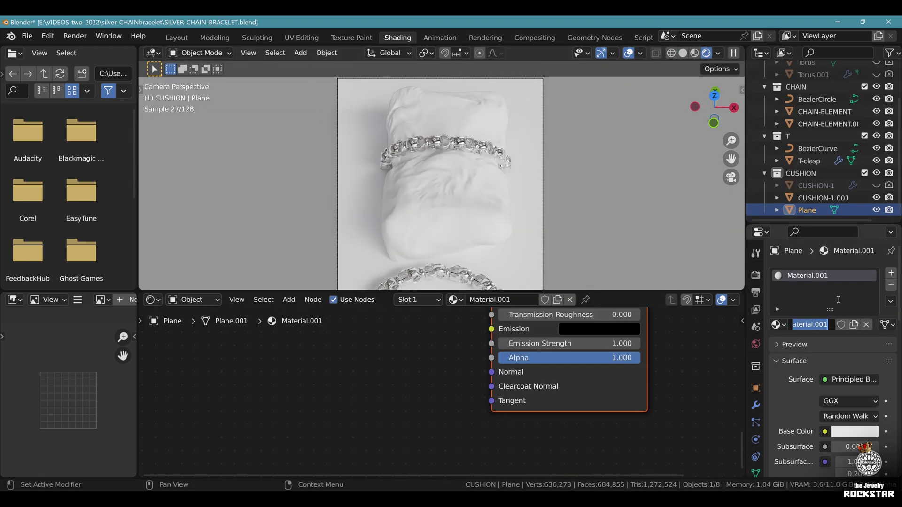
key("Return")
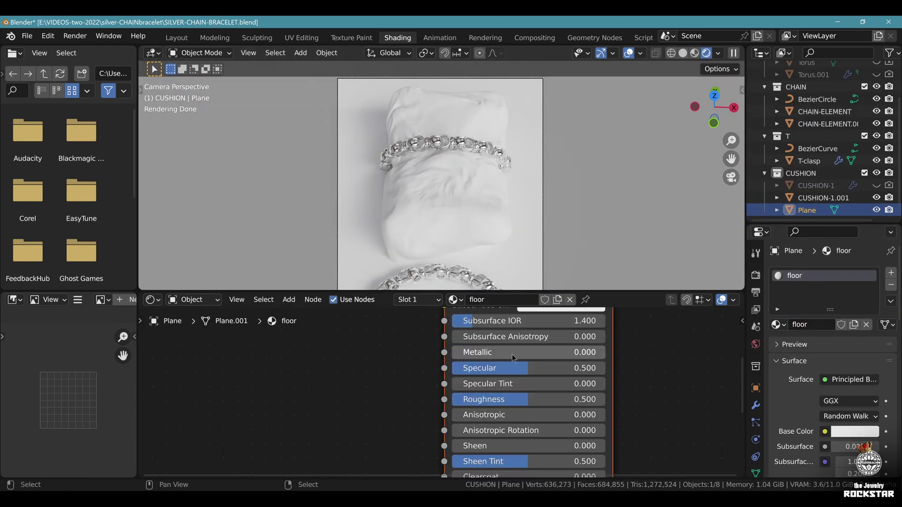
- Set the floor material's Metallic to 1 and Roughness to 0.3
left_click(512, 354)
type("1")
key("Return")
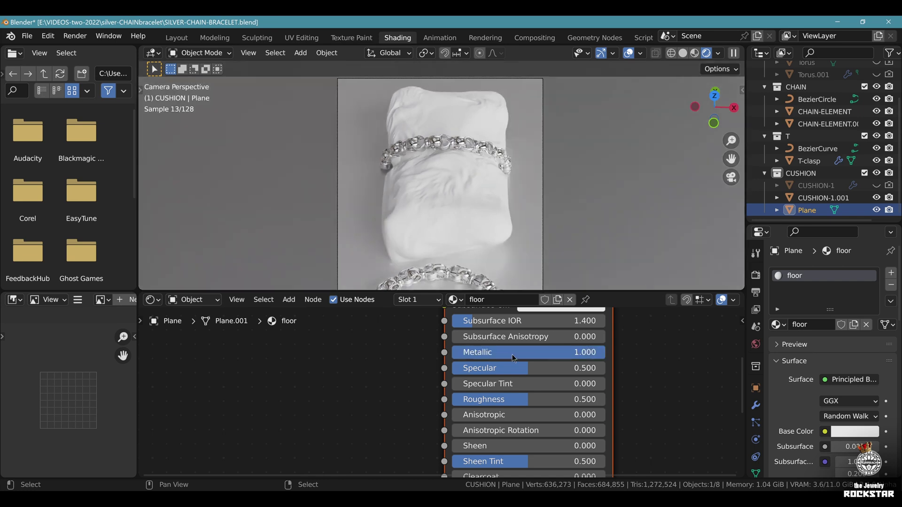
left_click(509, 402)
type(".3")
key("Return")
- Add an Ambient Occlusion node to the floor material and link its Color output to the shader's Base Color
scroll(551, 221, "down", 3)
left_click(289, 299)
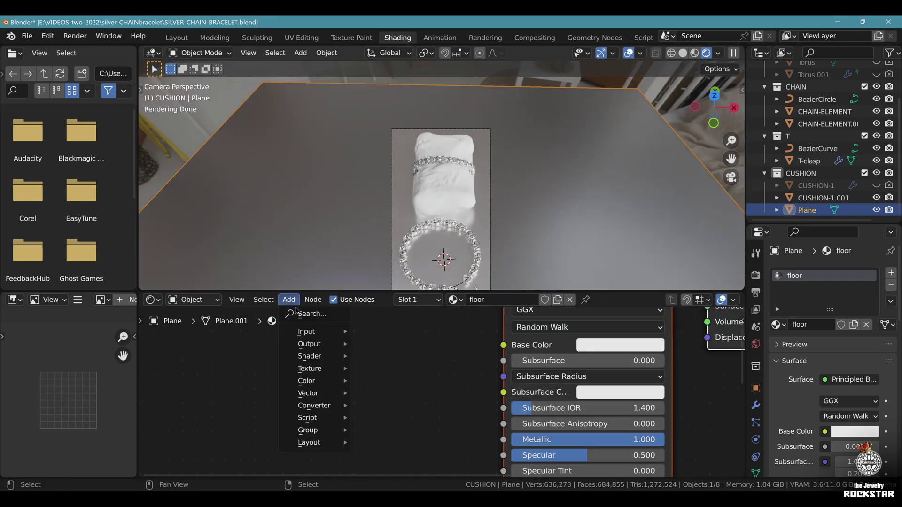
left_click(296, 313)
type("ambient")
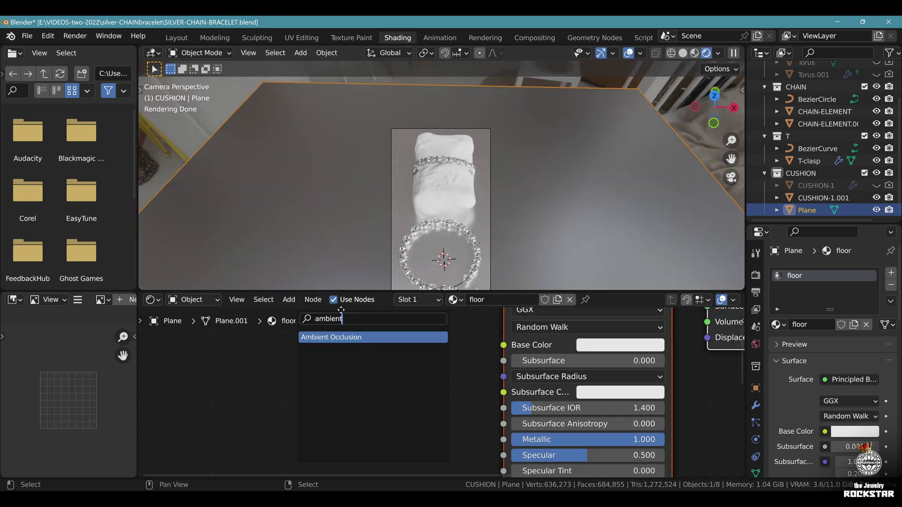
key("Return")
left_click(427, 393)
left_click_drag(501, 346, 502, 345)
left_click_drag(388, 396, 376, 344)
- Set the floor's Ambient Occlusion Distance to 50 and save the file
left_click(380, 444)
type("50")
key("Return")
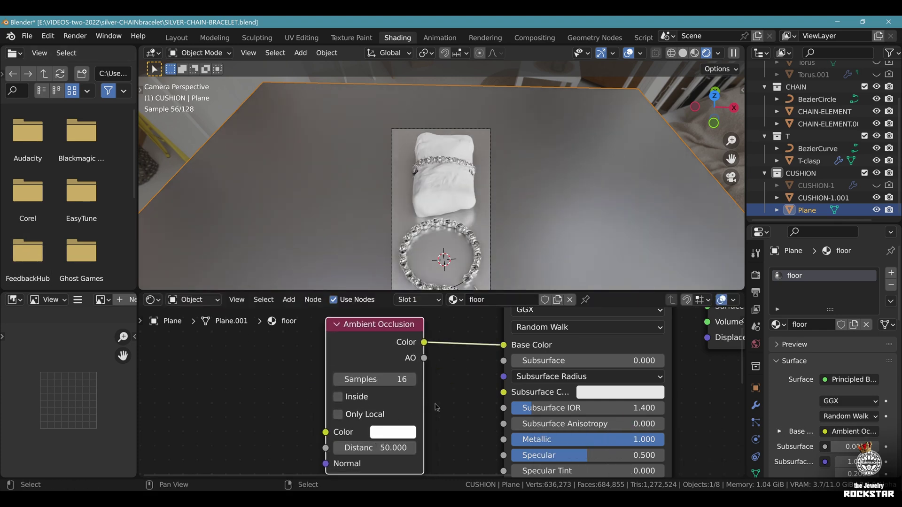
key("ctrl+s")
- Give the cushion CUSHION-1.001 a new material named FABRIC
scroll(484, 231, "up", 3)
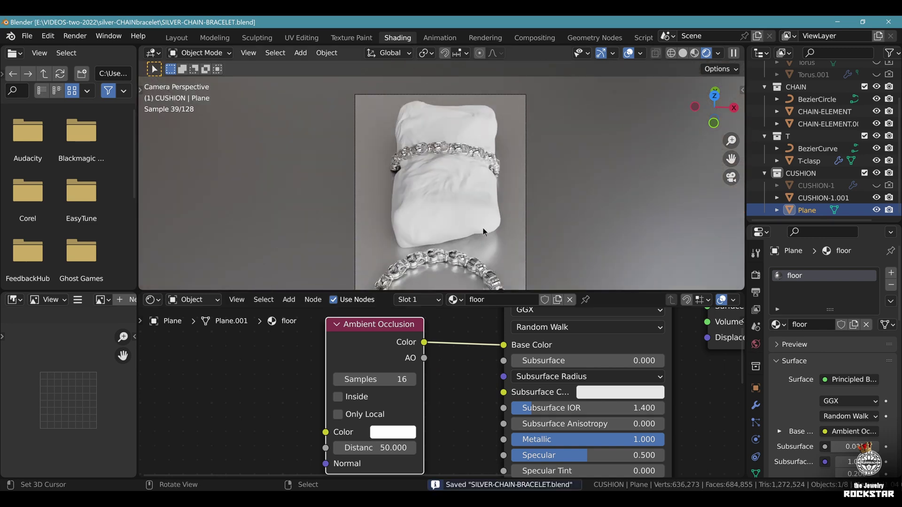
left_click(484, 231)
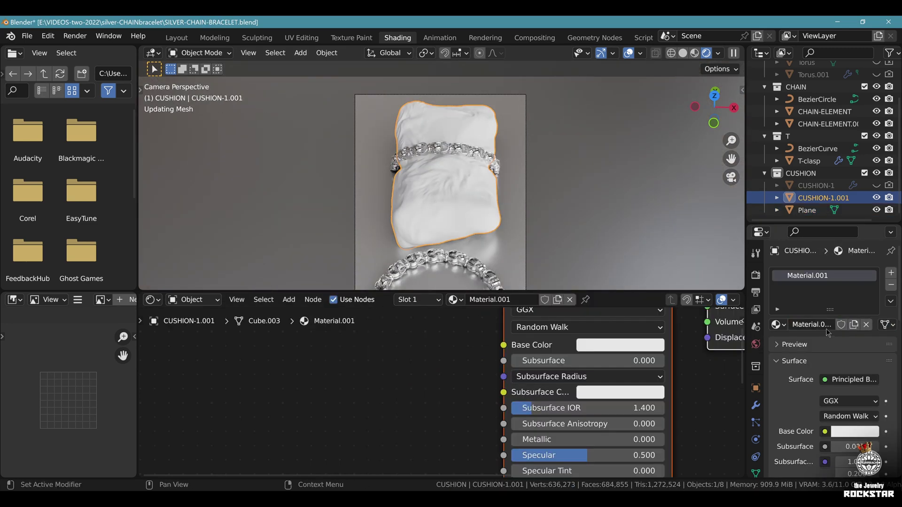
double_click(811, 324)
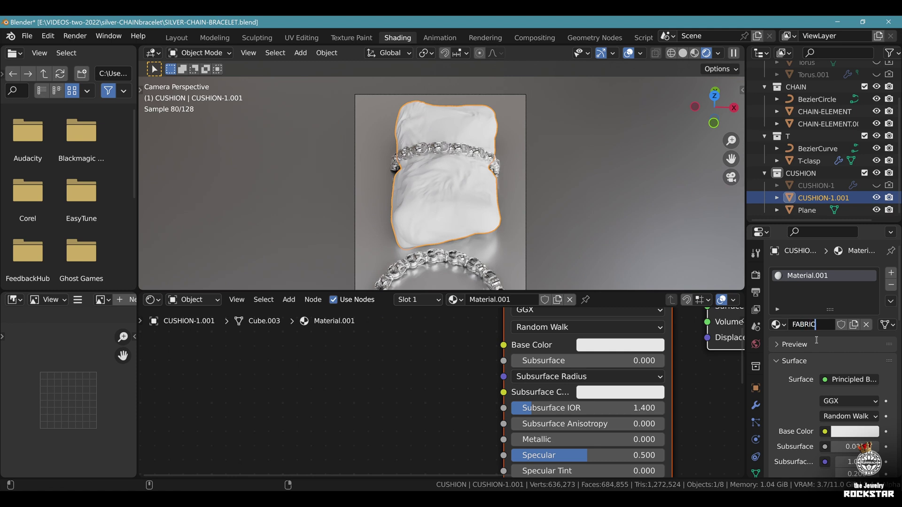
key("Return")
- Add an Ambient Occlusion node to the FABRIC material and link its Color output to the shader's Base Color
key("shift+a")
type("a")
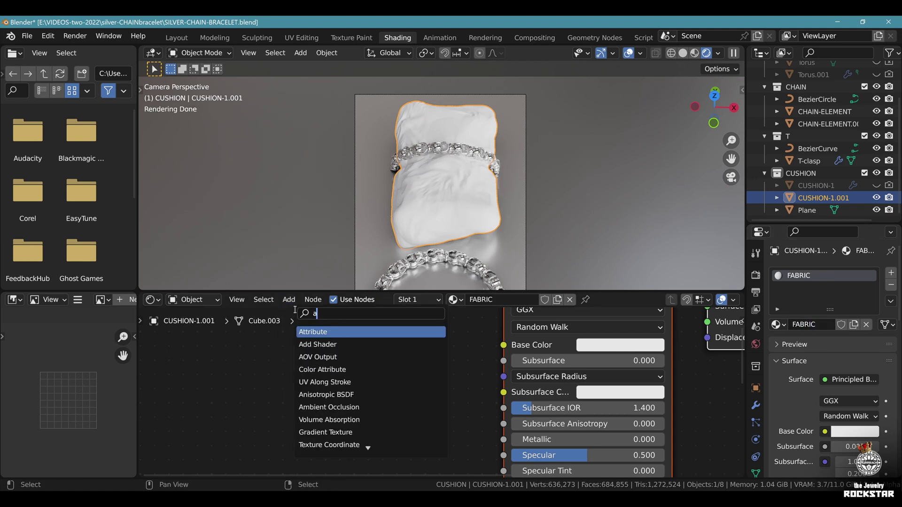
type("m")
key("Return")
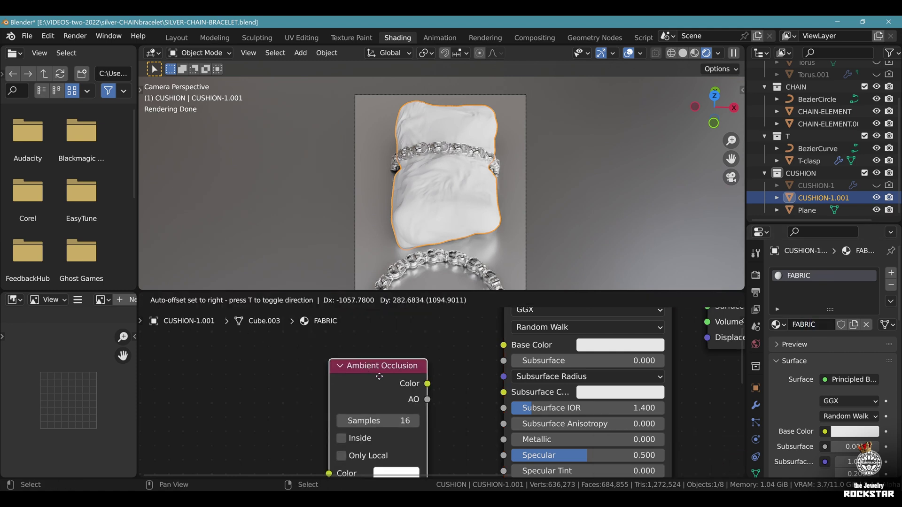
left_click(348, 353)
left_click_drag(396, 360, 503, 345)
- Set the Ambient Occlusion color of the FABRIC material to pink and save the file
left_click(376, 451)
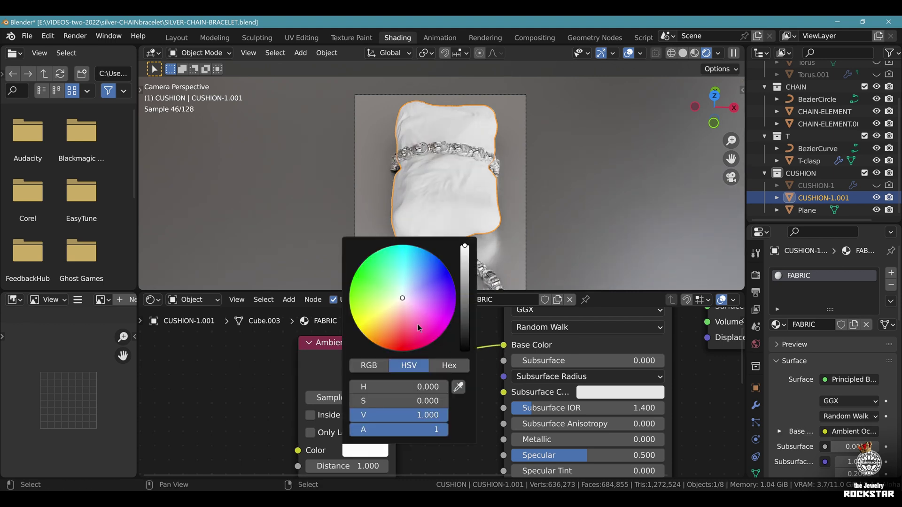
left_click_drag(412, 326, 405, 320)
key("ctrl+s")
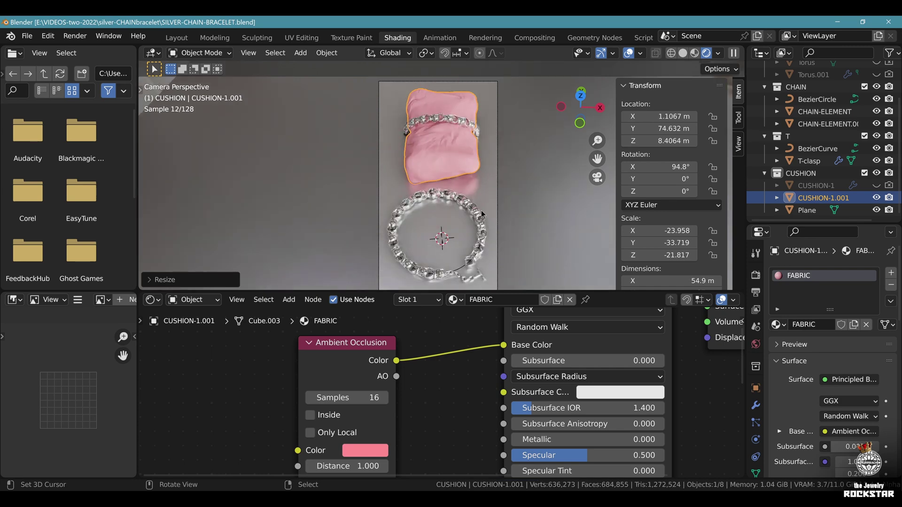
- Add a point light and move it in the right and front views to about X -61, Y -71, Z 128 m
key("KP_3")
scroll(481, 210, "down", 5)
left_click(301, 53)
mouse_move(319, 220)
left_click(442, 219)
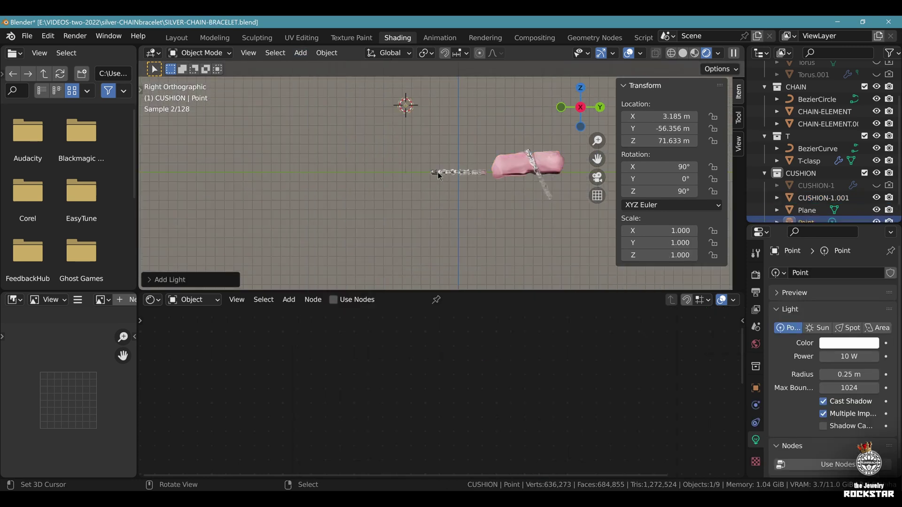
key("g")
left_click(451, 161)
key("KP_1")
key("g")
left_click(390, 131)
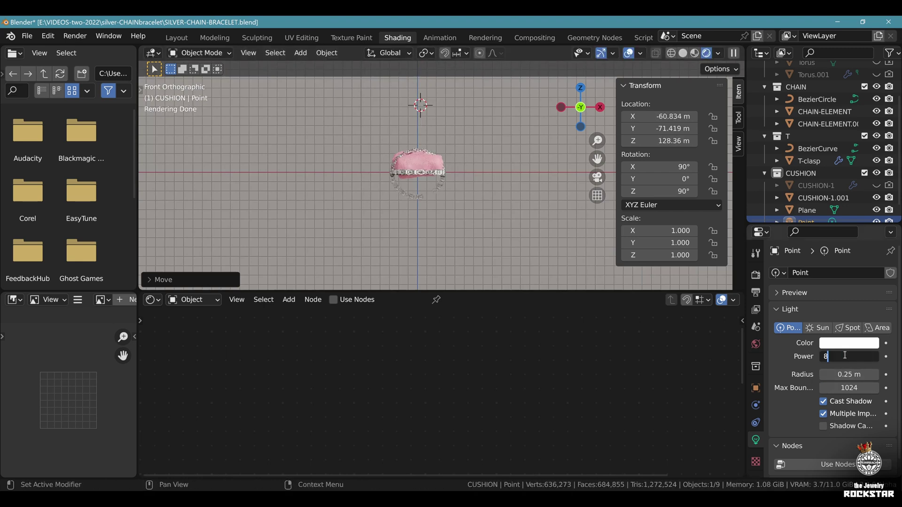
- Set the point light's Power to 8500 W and enable its nodes with an emission Strength of 320
scroll(815, 437, "down", 1)
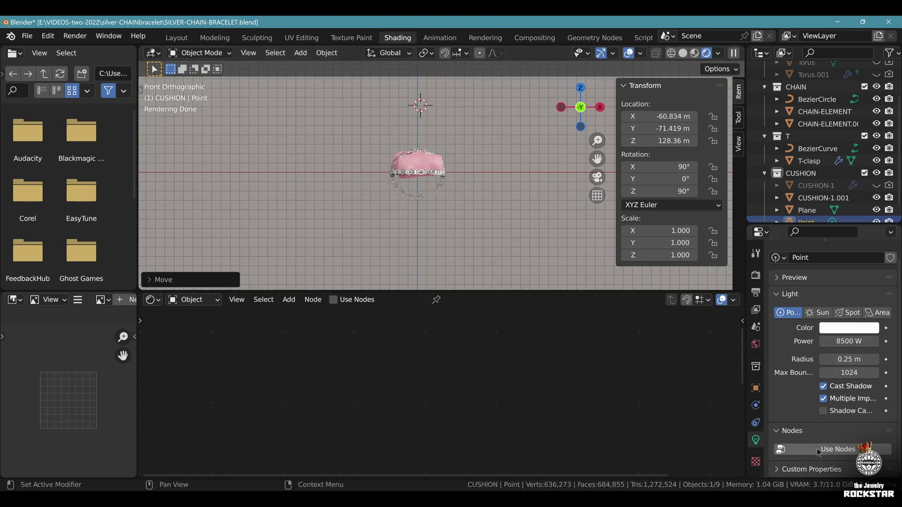
left_click(818, 452)
type("320")
key("Return")
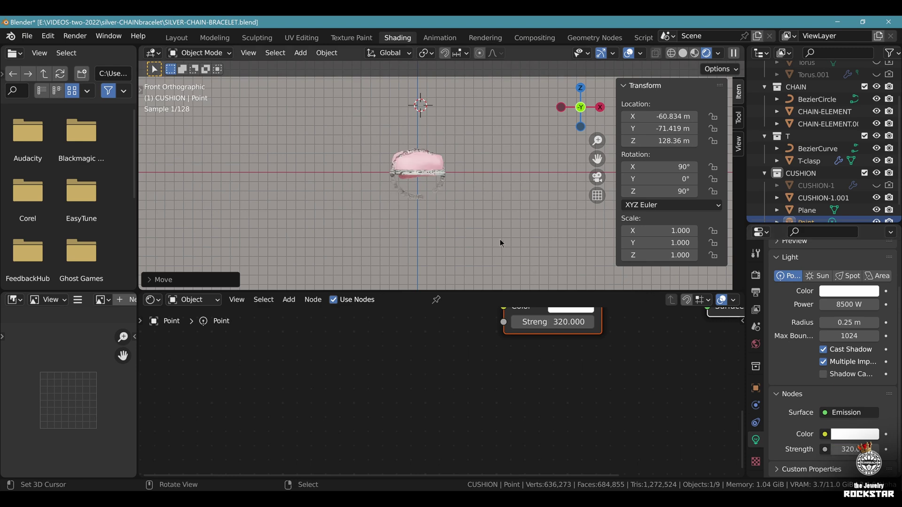
- Save the file and add a plane mesh in the Layout workspace's front view
key("KP_0")
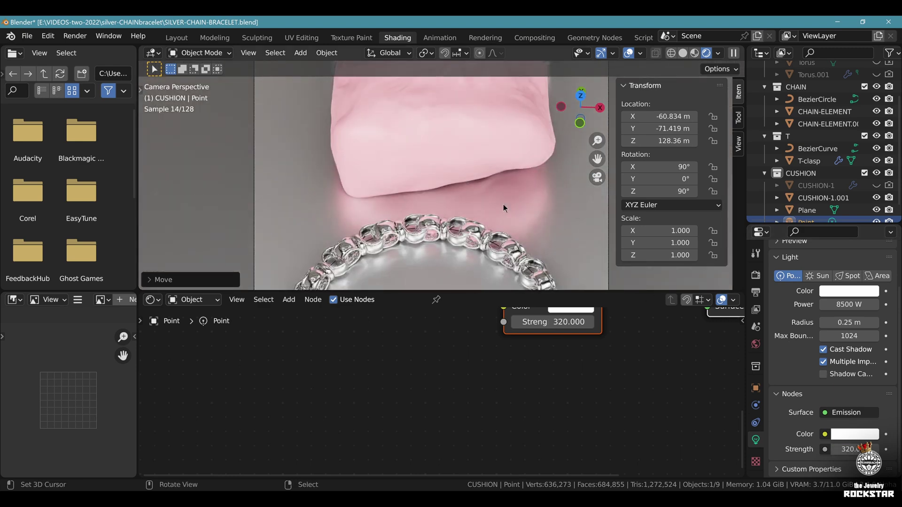
key("ctrl+s")
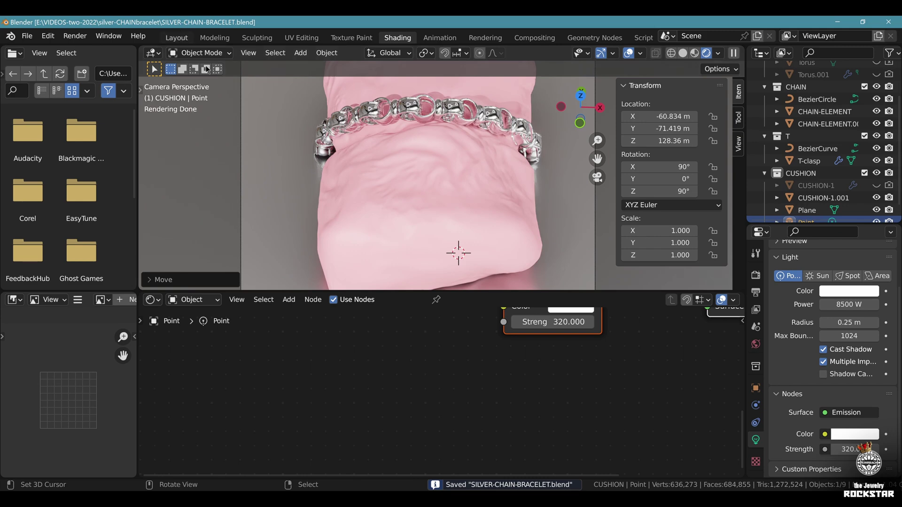
left_click(177, 37)
key("KP_1")
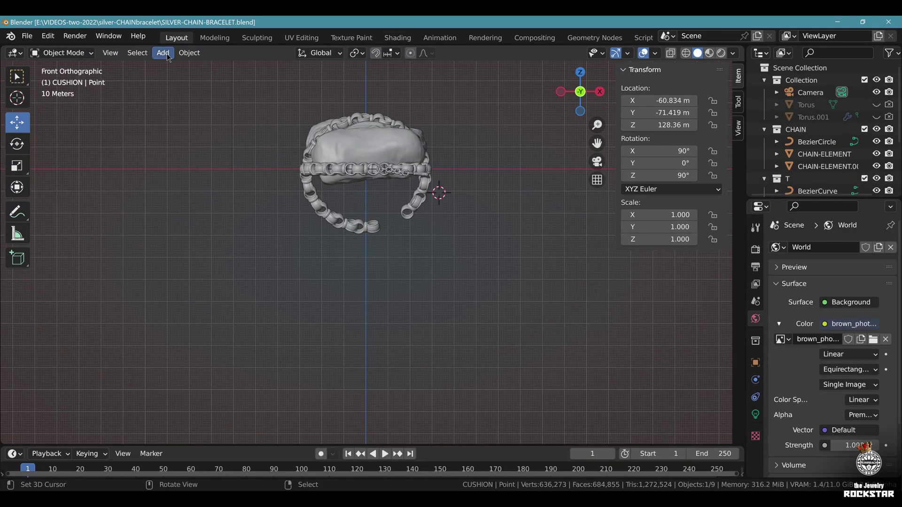
left_click(163, 53)
mouse_move(173, 66)
left_click(296, 71)
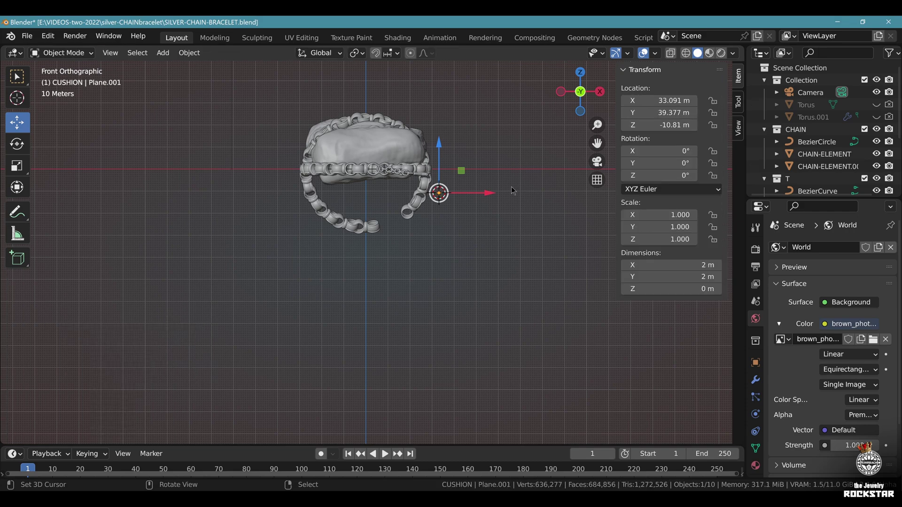
- Extrude the plane's face upward about 10.4 m in Edit Mode
key("alt+r")
key("Tab")
key("Tab")
scroll(514, 191, "up", 3)
key("Tab")
middle_click_drag(513, 169, 357, 308, "shift")
scroll(357, 308, "up", 3)
key("e")
left_click(385, 267)
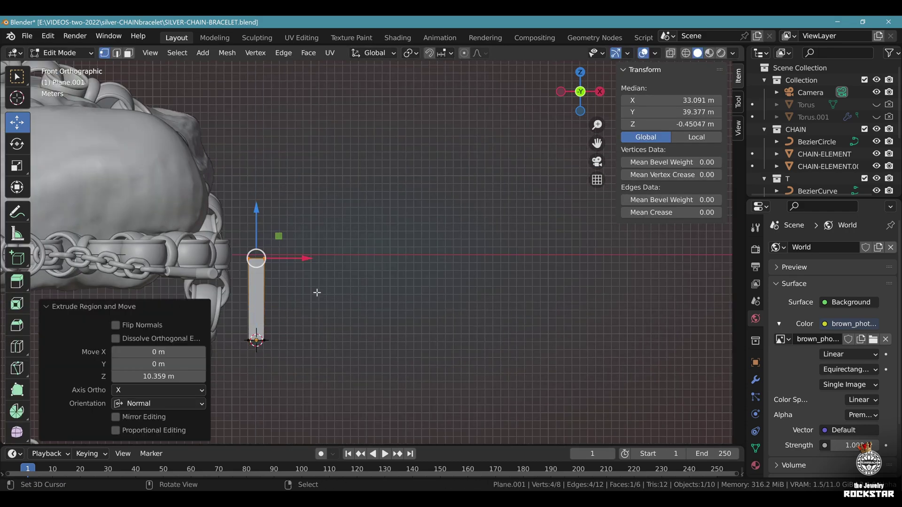
- Shift the strand's top face sideways, extrude two more offset segments into a zigzag, and scale the tip narrower
key("g")
left_click(349, 279)
key("e")
left_click(358, 234)
key("g")
left_click(354, 270)
key("e")
left_click(357, 212)
key("g")
left_click(379, 197)
key("s")
left_click(335, 135)
- Select the strand's bottom vertices in X-ray view and scale them wider
key("alt+a")
key("alt+z")
key("c")
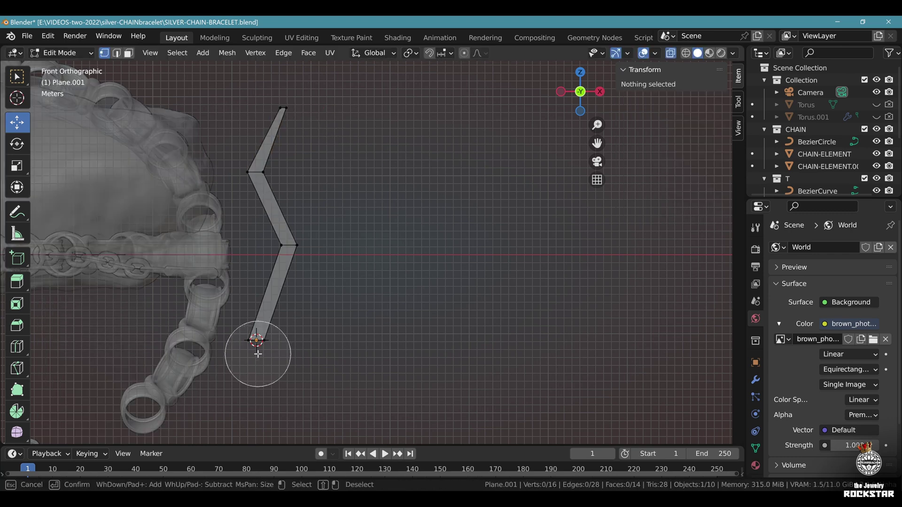
left_click(258, 353)
right_click(258, 353)
key("s")
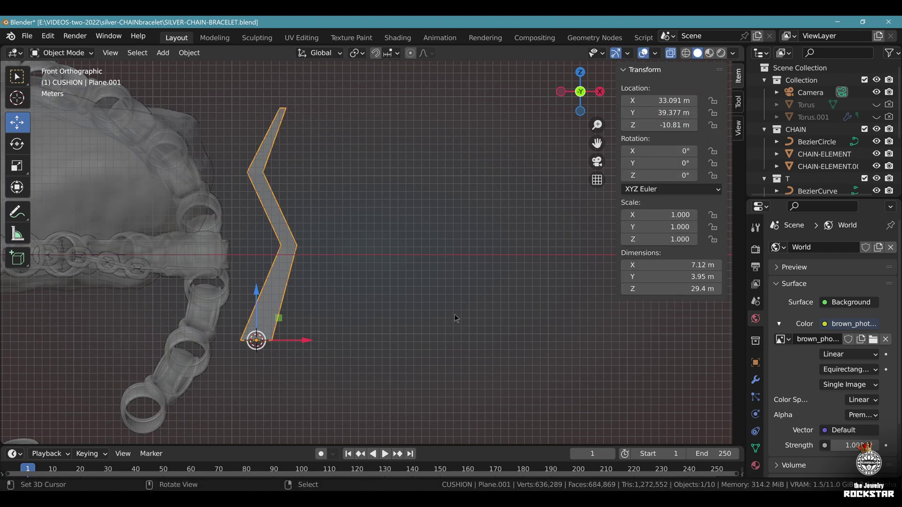
- Rename the strand object as HAIR and scale it down to 0.128
key("F2")
type("HAIR")
key("Return")
key("s")
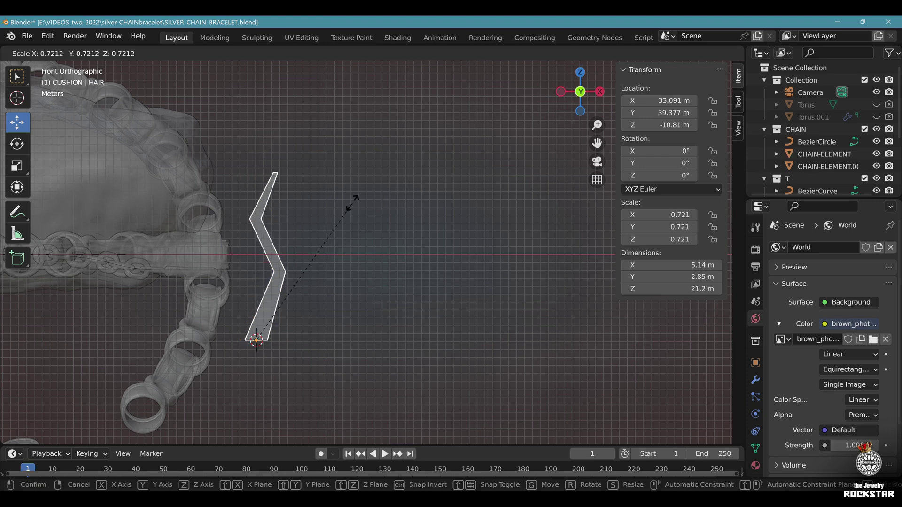
left_click(257, 308)
- Move the HAIR object far away from the bracelet to about X 406, Y 0, Z 44 m
key("g")
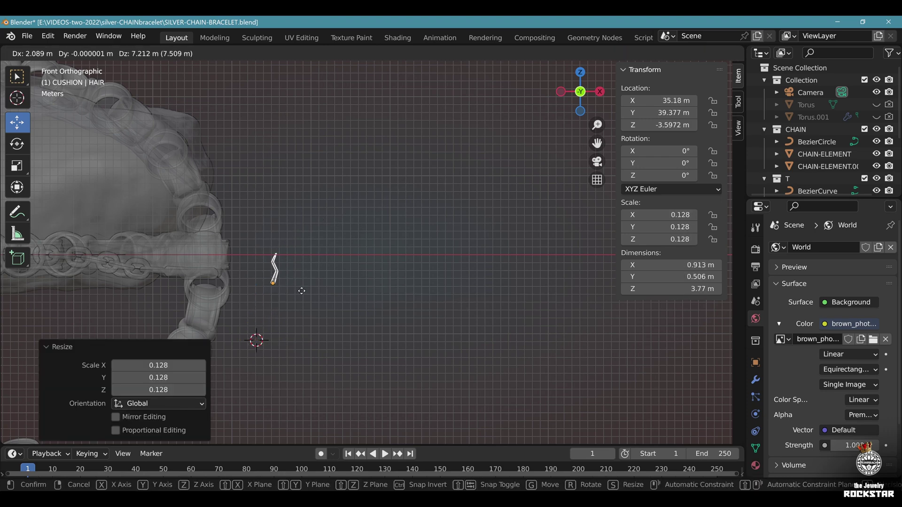
left_click(284, 228)
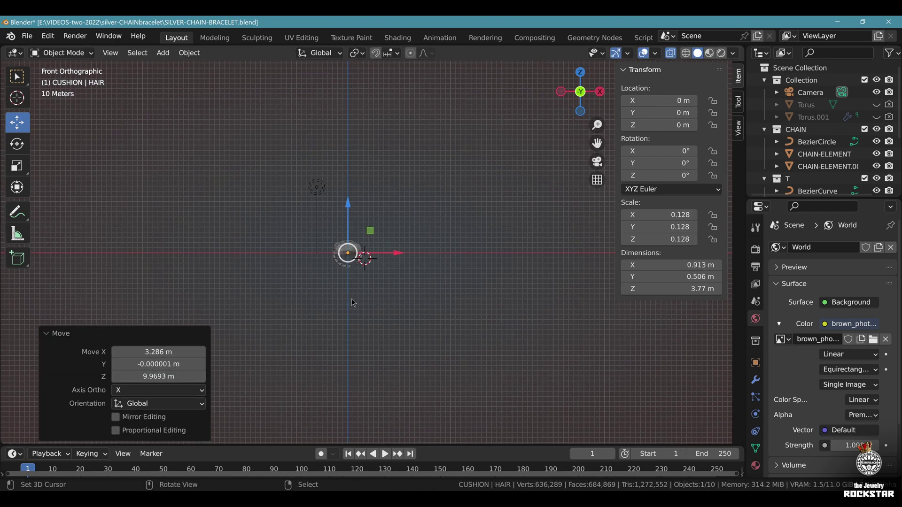
key("g")
left_click(560, 279)
scroll(443, 251, "up", 5)
key("KP_Decimal")
- Add a Subdivision Surface modifier with viewport level 2 to HAIR and shade it smooth
left_click(755, 380)
left_click(803, 247)
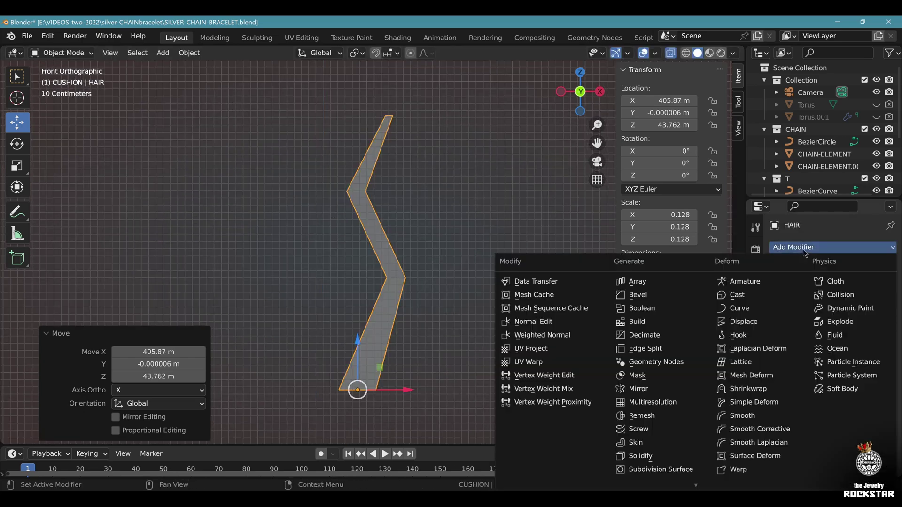
left_click(669, 468)
left_click(875, 316)
left_click(189, 53)
left_click(229, 328)
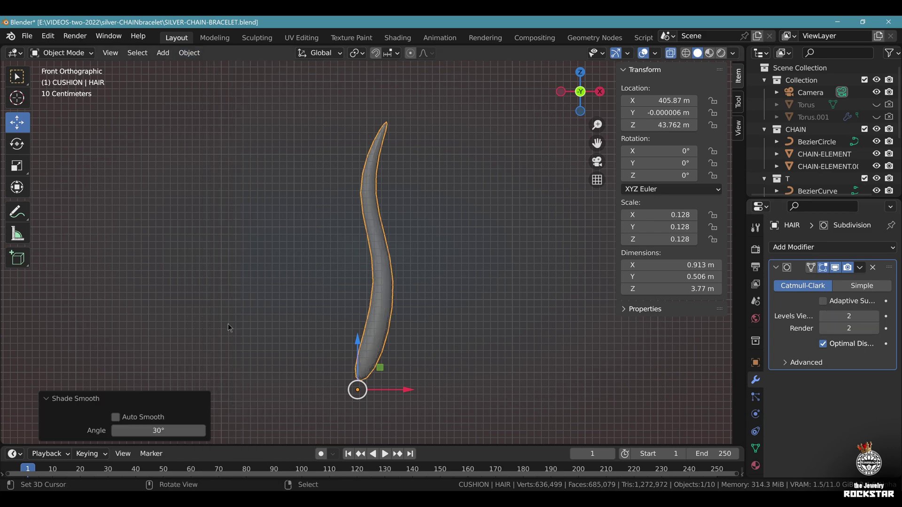
- Assign the existing FABRIC material to the HAIR object
left_click(756, 466)
left_click(780, 299)
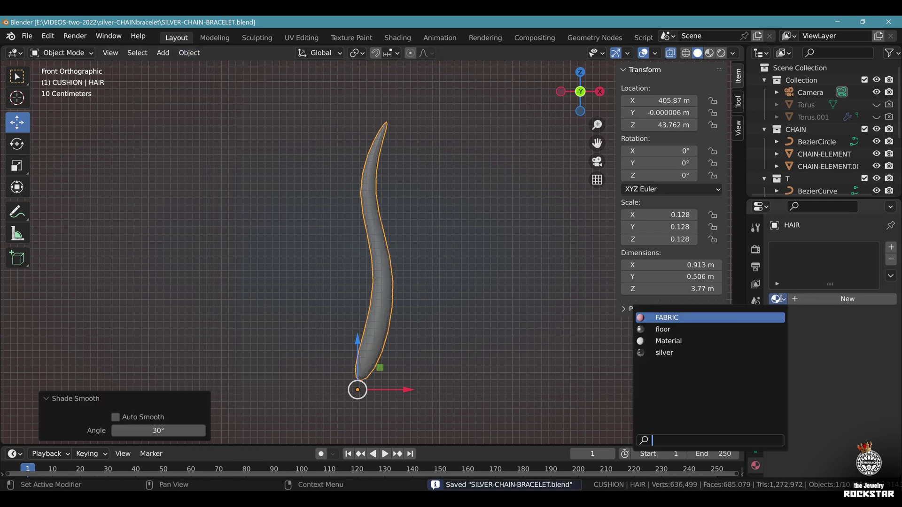
left_click(704, 316)
- Save the file and add a Hair-type particle system to the cushion CUSHION-1.001
key("KP_0")
left_click(440, 206)
key("ctrl+s")
left_click(756, 397)
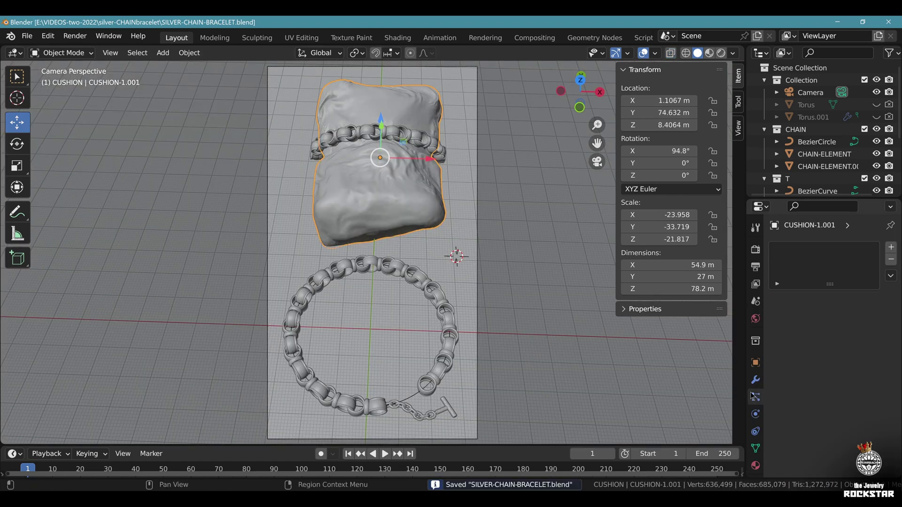
left_click(891, 247)
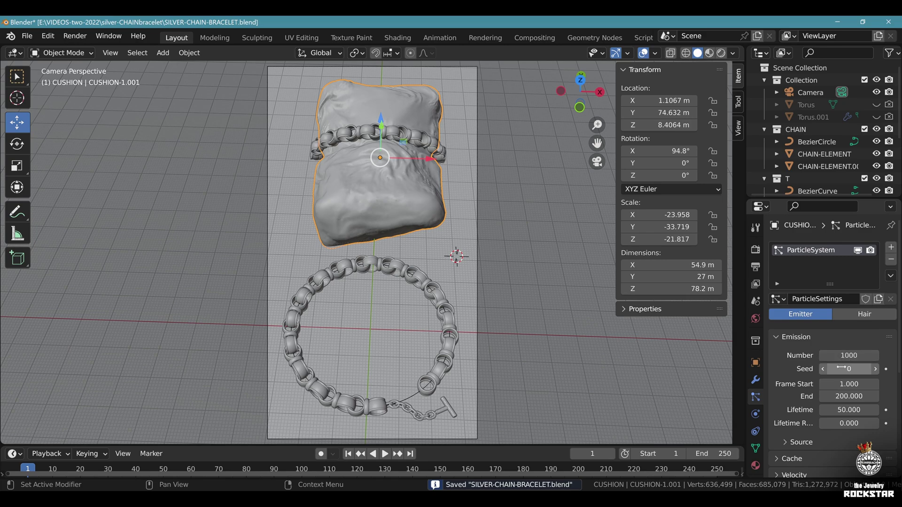
scroll(816, 282, "down", 4)
scroll(831, 263, "up", 1)
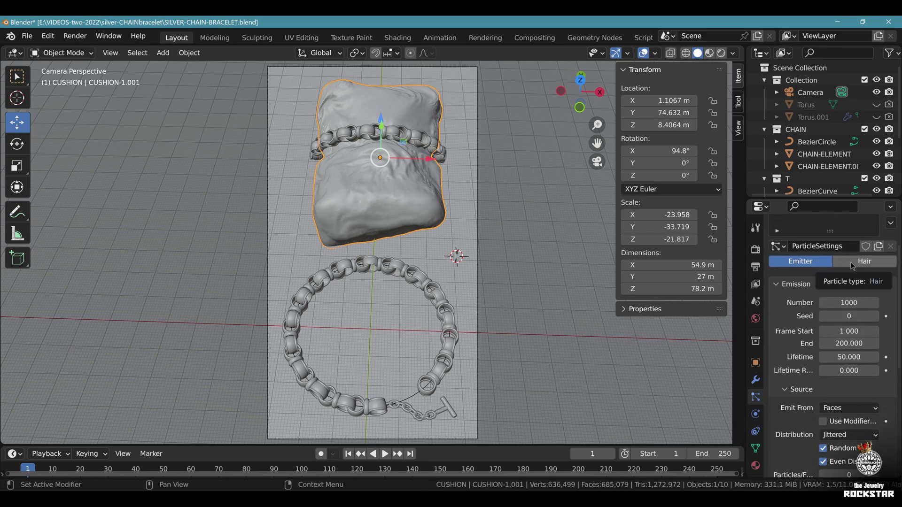
left_click(852, 266)
- Render the cushion's particles as Object, using HAIR as the instance object
scroll(798, 371, "down", 5)
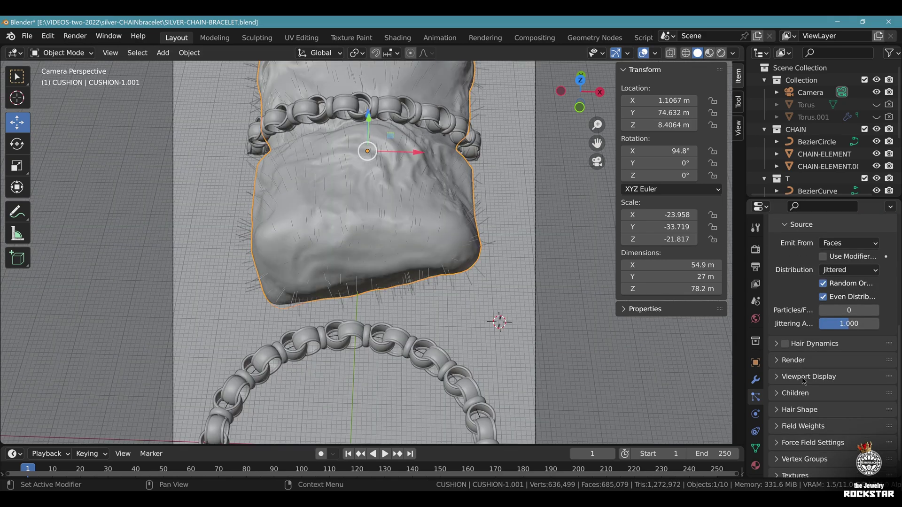
left_click(793, 337)
left_click(846, 356)
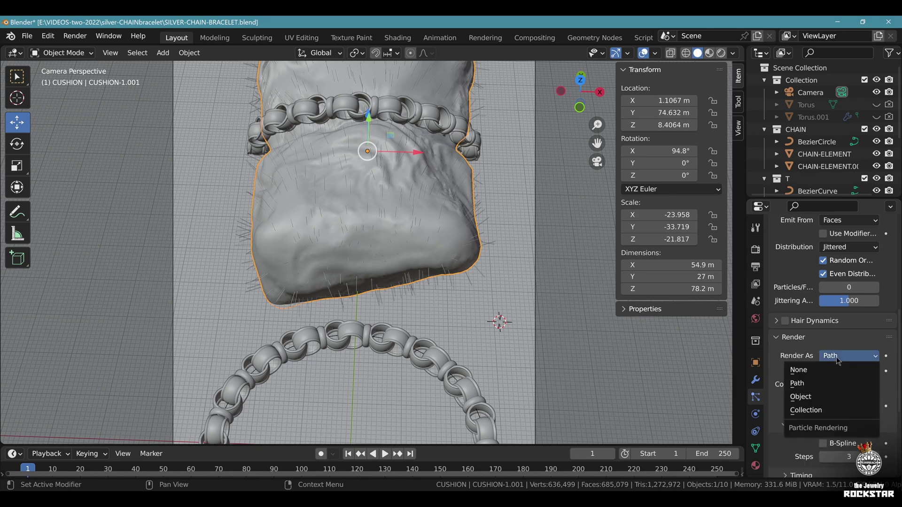
left_click(834, 397)
left_click(842, 446)
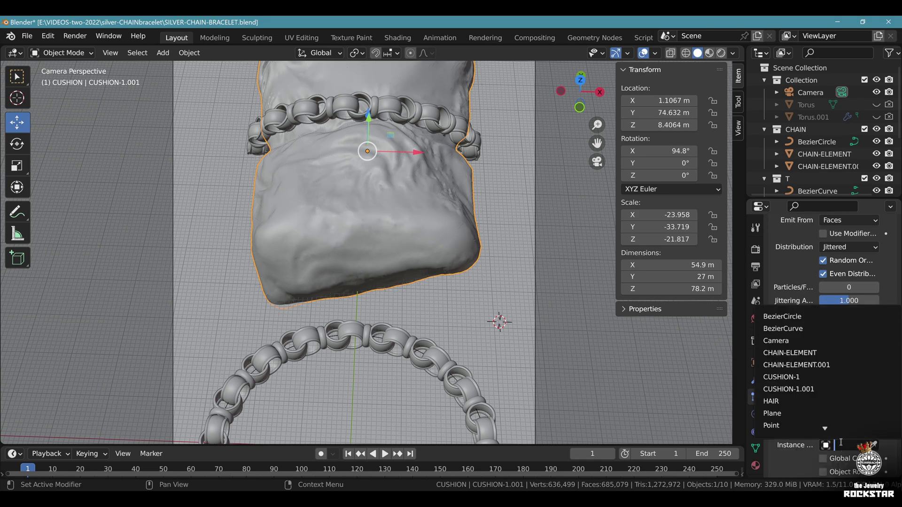
left_click(822, 402)
- Inspect the strands on the cushion up close and enable Object Rotation for the particle instances
key("KP_0")
middle_click_drag(490, 348, 442, 282, "shift")
scroll(439, 286, "up", 4)
scroll(442, 272, "down", 3)
scroll(441, 271, "up", 5)
scroll(442, 271, "down", 2)
scroll(826, 416, "down", 2)
scroll(827, 416, "down", 1)
left_click(823, 402)
- Set the HAIR object's rotation to X 0° and Y 90°
scroll(806, 160, "down", 5)
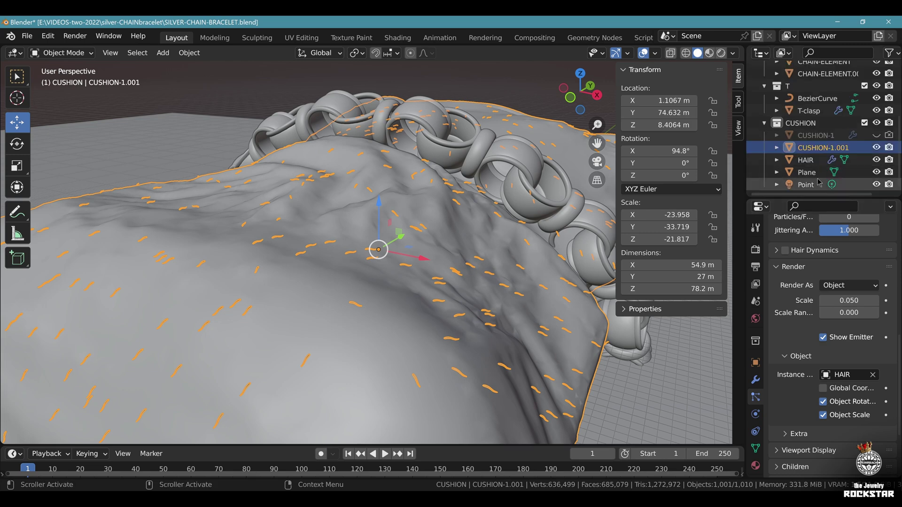
left_click(806, 160)
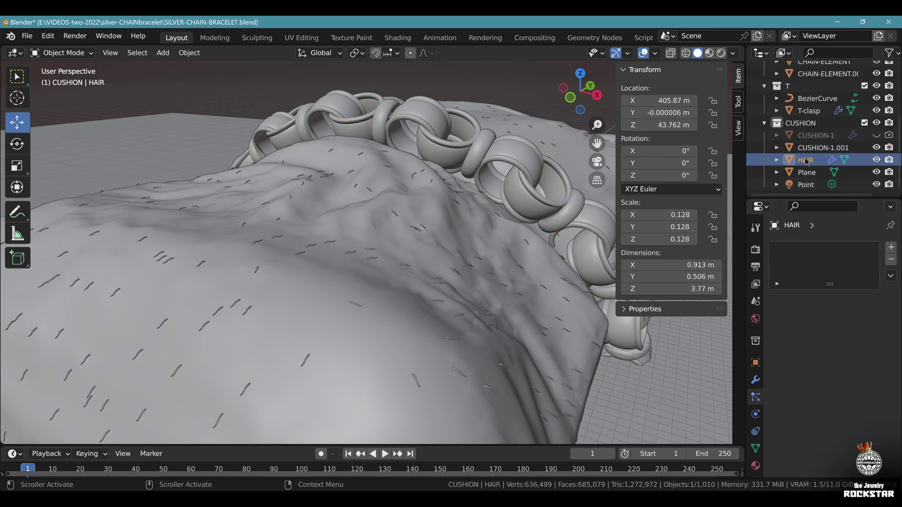
left_click_drag(652, 151, 707, 163)
left_click(644, 151)
type("0")
key("Return")
left_click(656, 164)
type("90")
key("Return")
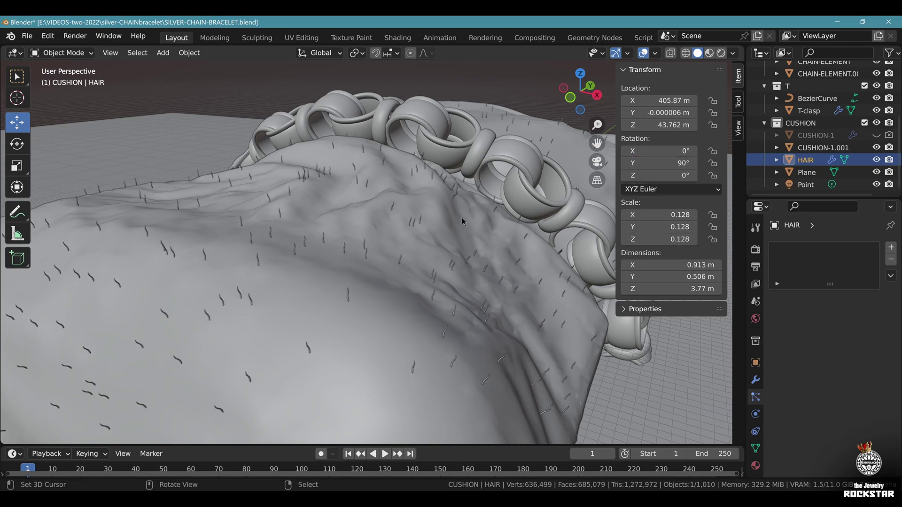
- Save the file and set the cushion particle system's children to Interpolated
middle_click_drag(461, 224, 413, 261)
scroll(412, 261, "up", 3)
left_click(413, 261)
key("ctrl+s")
scroll(779, 221, "down", 10)
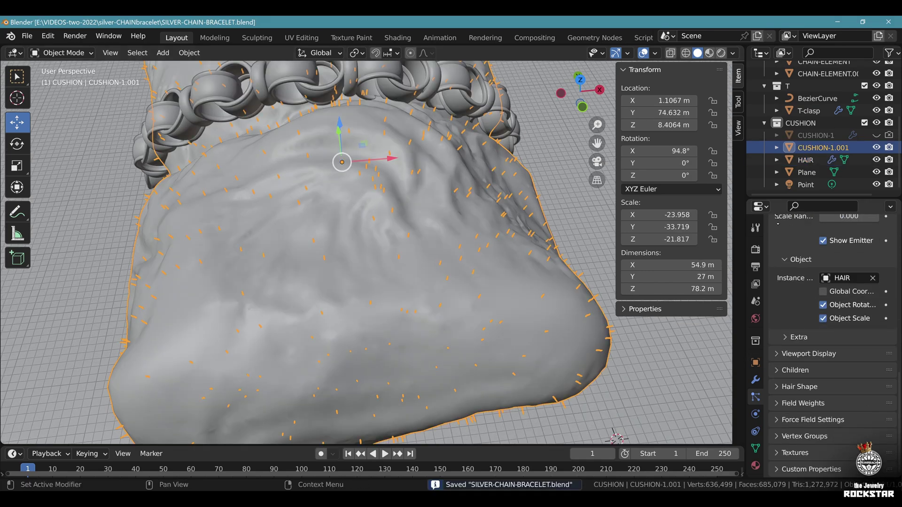
left_click(802, 370)
left_click(871, 388)
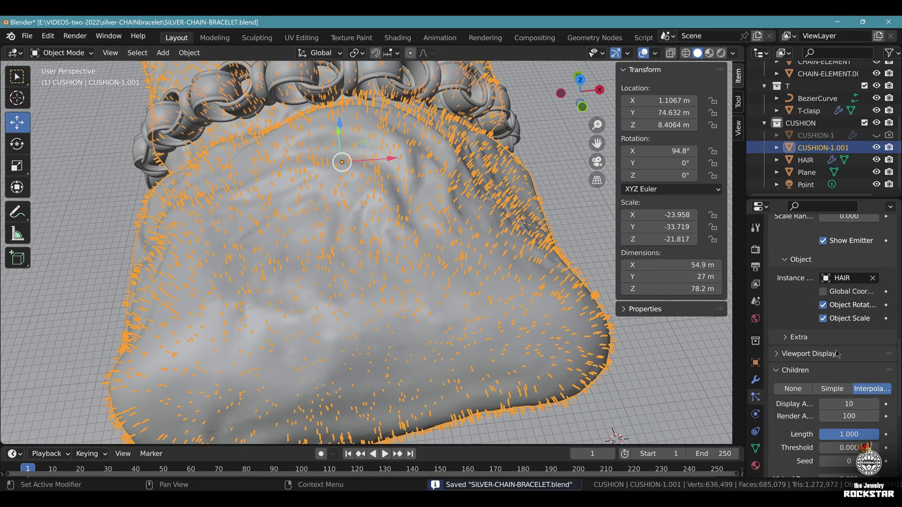
- Set the children's Display Amount and Render Amount to 200
scroll(846, 400, "down", 1)
left_click(847, 399)
key("Return")
middle_click_drag(566, 266, 498, 226)
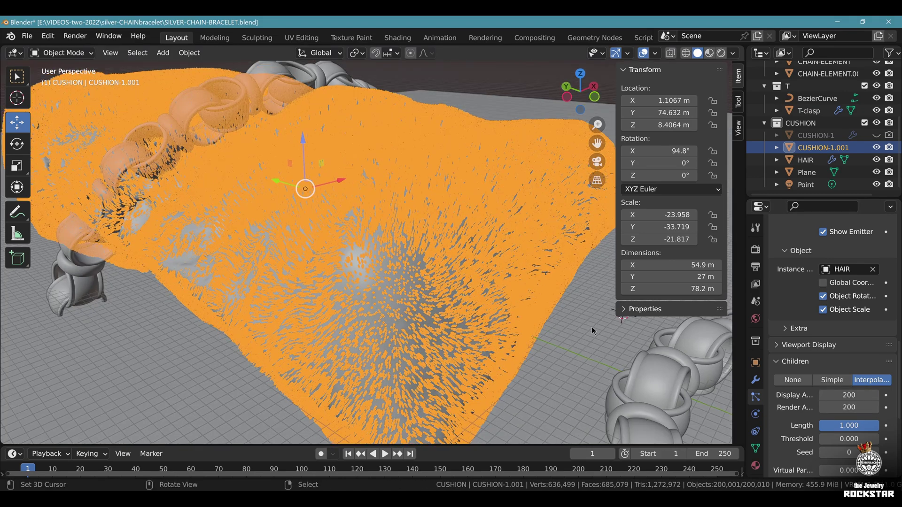
- Set the children's Display Amount and Render Amount to 50 and save the file
left_click(857, 399)
type("50")
key("Return")
middle_click_drag(517, 329, 470, 204)
scroll(429, 225, "down", 2)
key("ctrl+s")
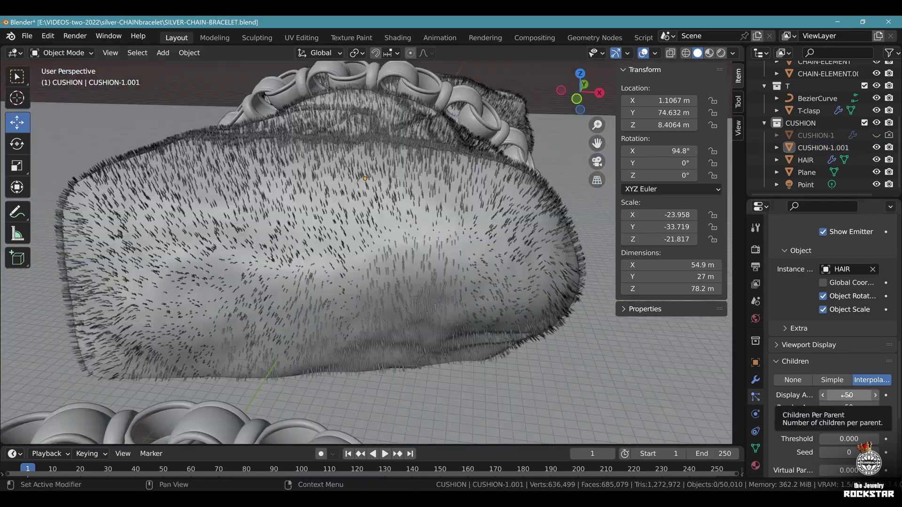
- Set the children's Display Amount and Render Amount to 300 and check the fur density on the cushion
left_click(843, 395)
key("BackSpace")
key("BackSpace")
type("300")
key("Return")
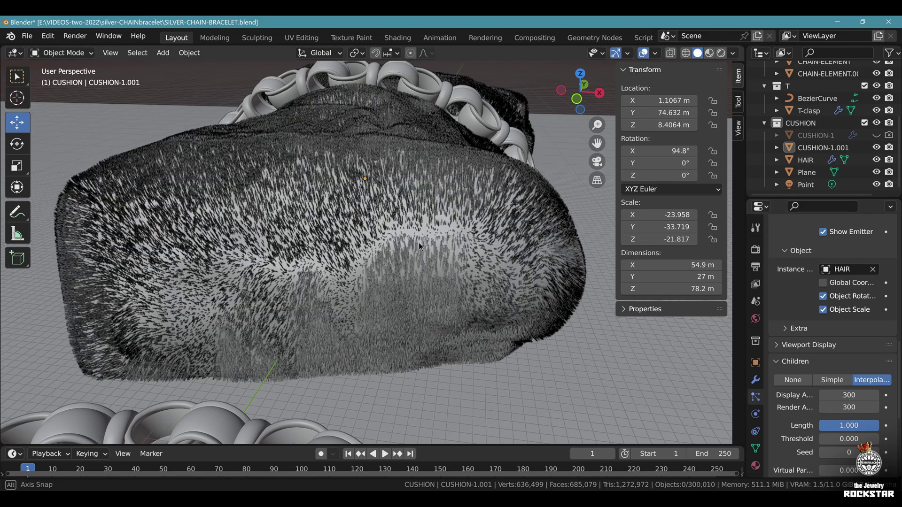
mouse_move(437, 248)
middle_mouse_down()
mouse_move(490, 264)
mouse_move(518, 347)
middle_mouse_up()
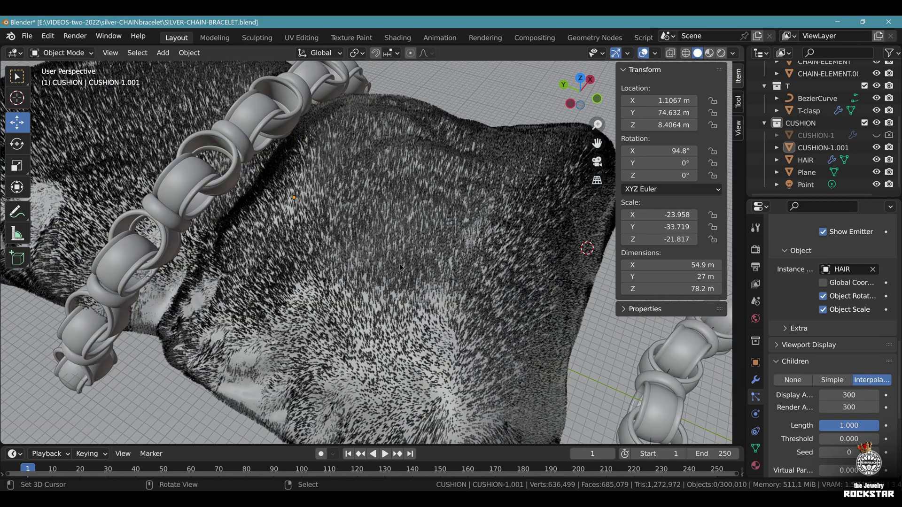
scroll(518, 347, "down", 2)
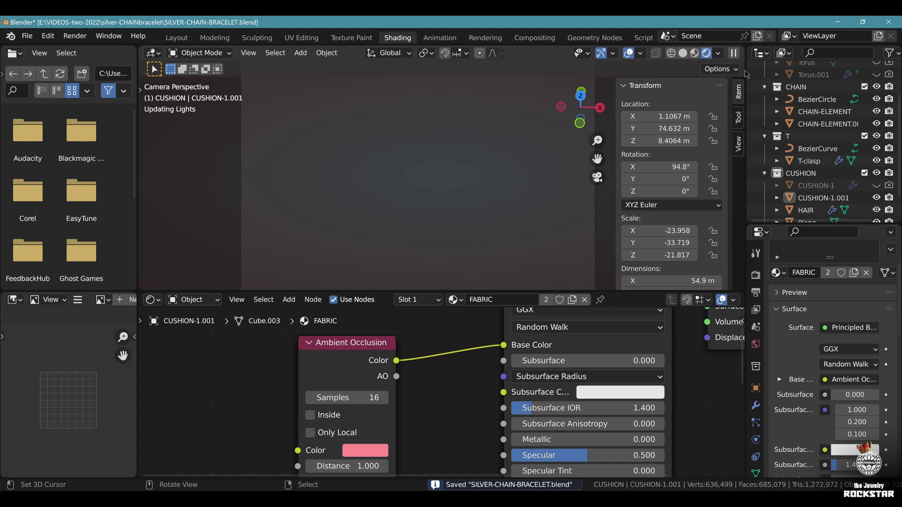
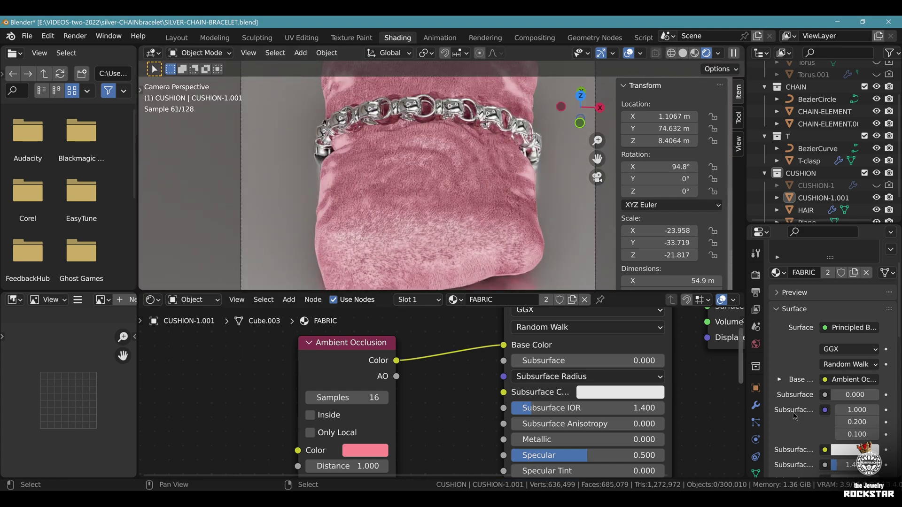
- Set the render Scale of the cushion's hair particles to 0.1
left_click(755, 423)
left_click(844, 335)
key("BackSpace")
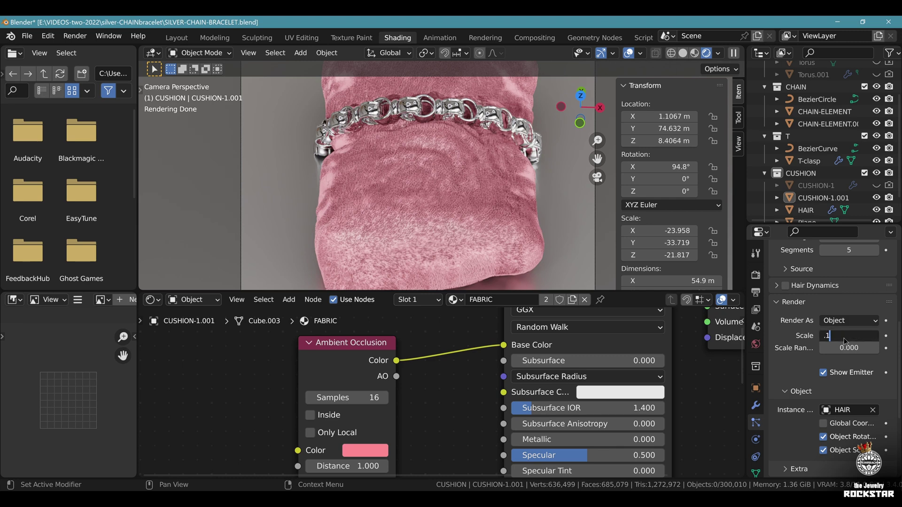
type(".1")
key("Return")
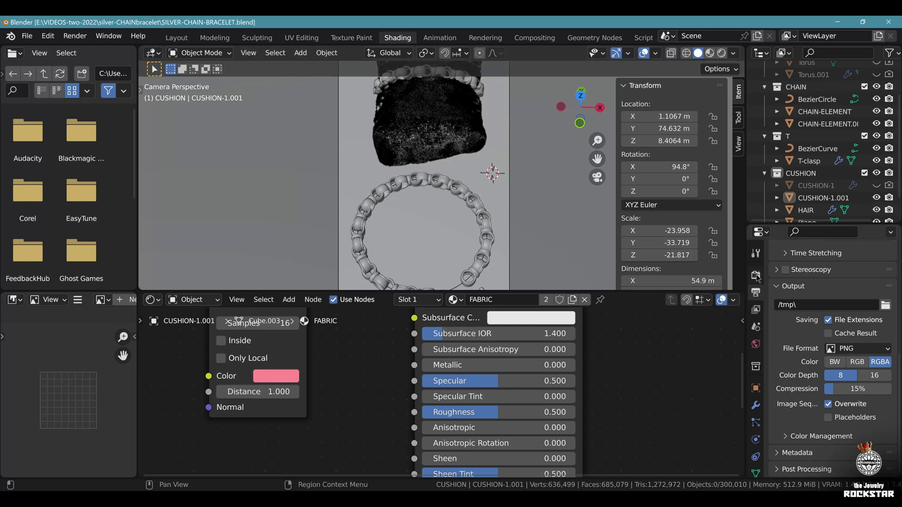
- Set the total, diffuse, glossy, transmission, volume and transparent max bounces to 48 and expand the render Denoise settings
left_click(755, 275)
scroll(799, 301, "down", 1)
left_click(777, 307)
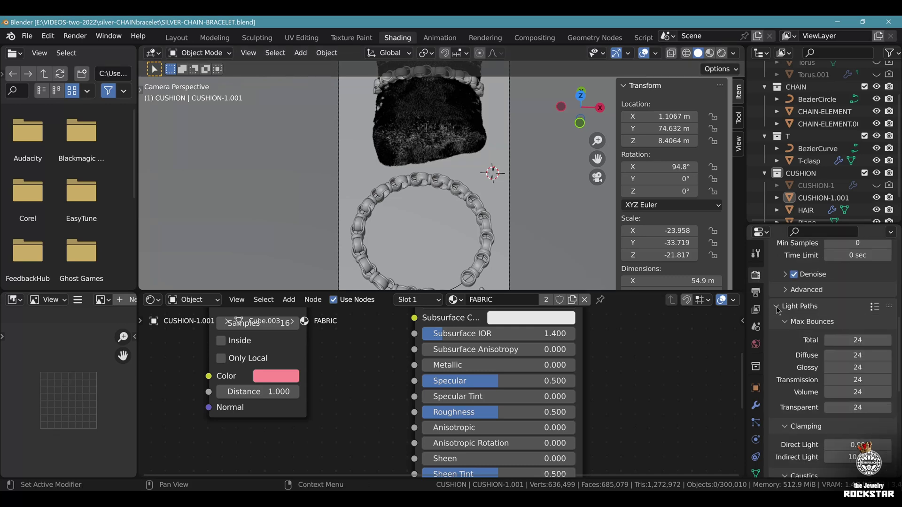
left_click_drag(844, 350, 845, 408)
type("48")
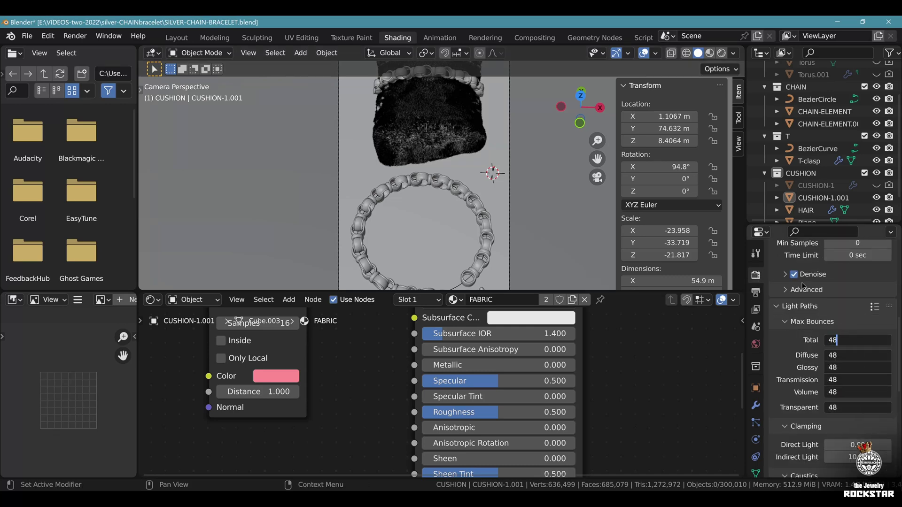
key("Return")
scroll(787, 305, "up", 5)
left_click(785, 316)
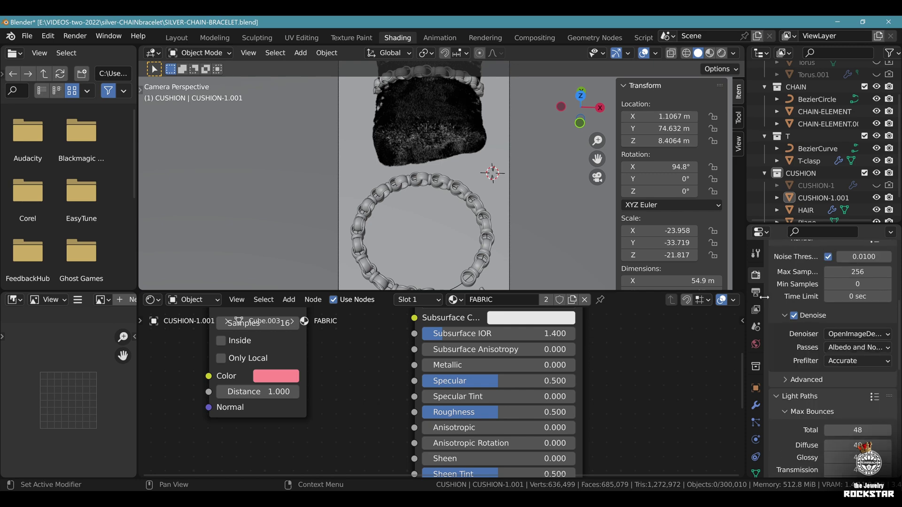
- Set the render Max Samples to 320 and the output resolution to 1920 x 1920 px at 200%
scroll(775, 319, "up", 4)
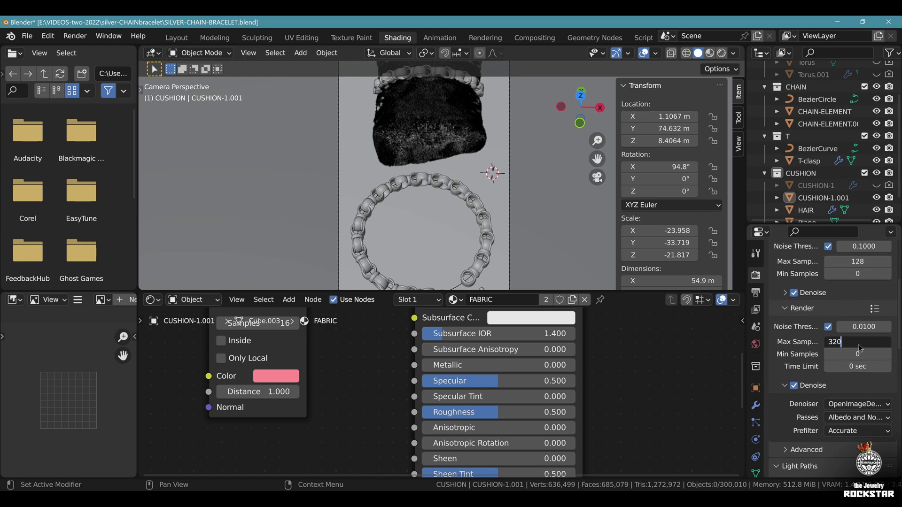
key("Return")
left_click(756, 292)
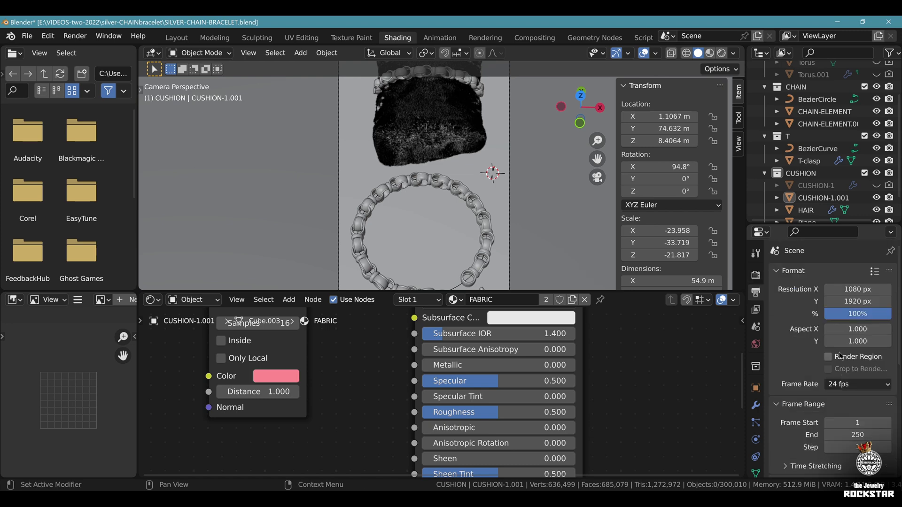
double_click(851, 313)
type("200")
key("Return")
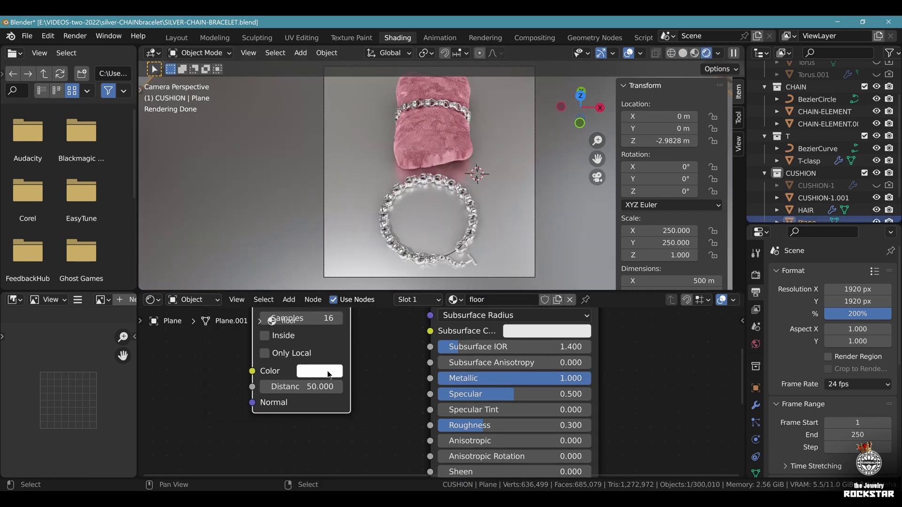
- Tint the Ambient Occlusion color of the floor material a warm golden beige
left_click(329, 375)
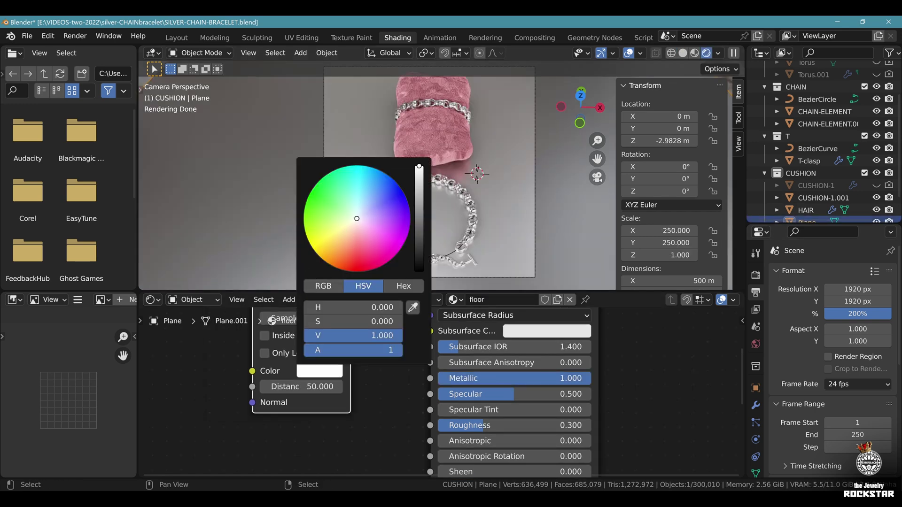
left_click_drag(356, 218, 343, 238)
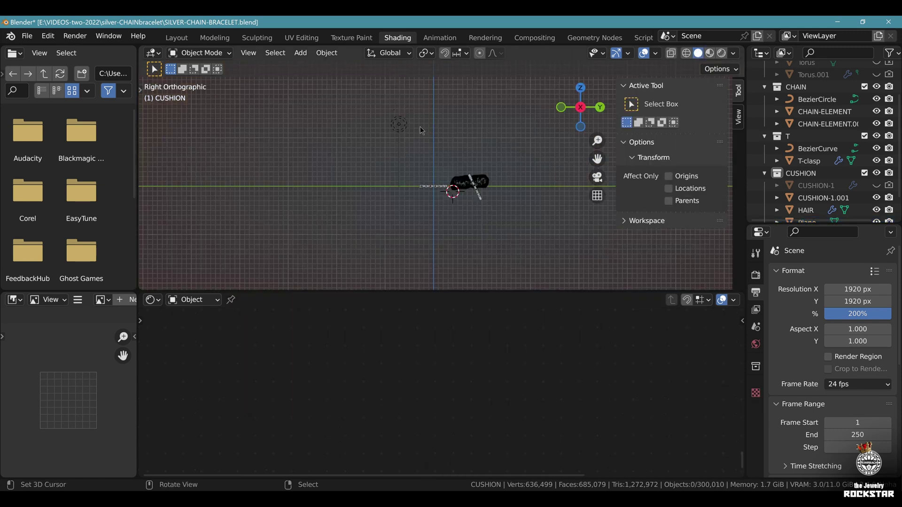
- Duplicate the point light and place the copy low beside the cushion, at about Y 34.5 m and Z 12 m
key("Delete")
left_click(398, 132)
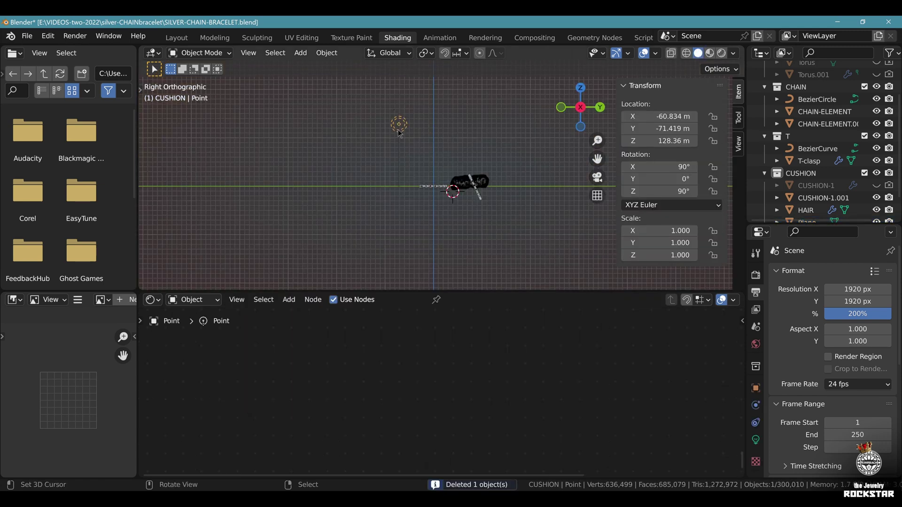
key("shift+d")
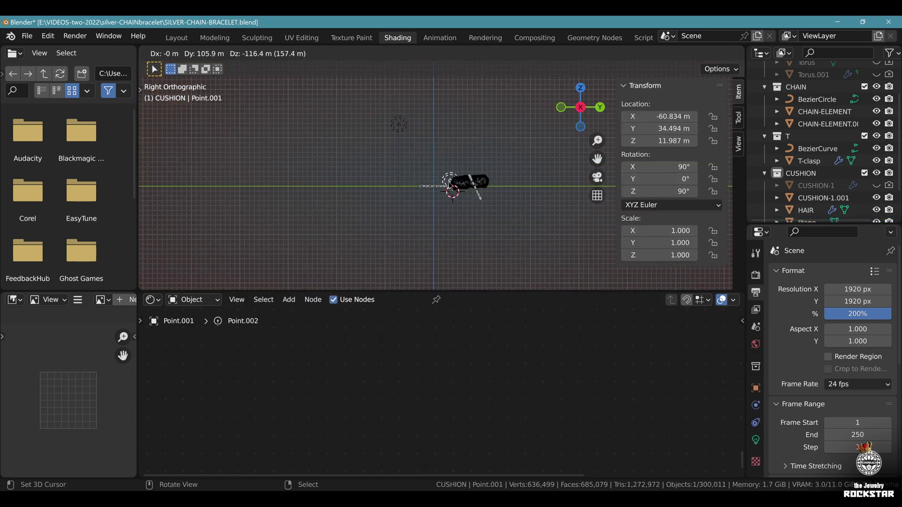
left_click(446, 182)
- Place a further copy of the low point light on the opposite side at X -90 m, Z 30 m, and preview the rendered lighting
middle_click_drag(423, 141, 425, 127)
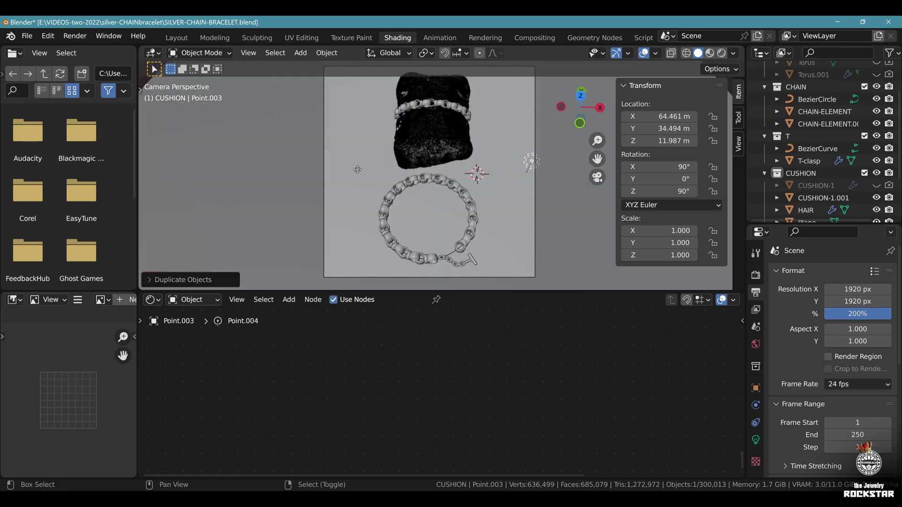
key("g")
key("x")
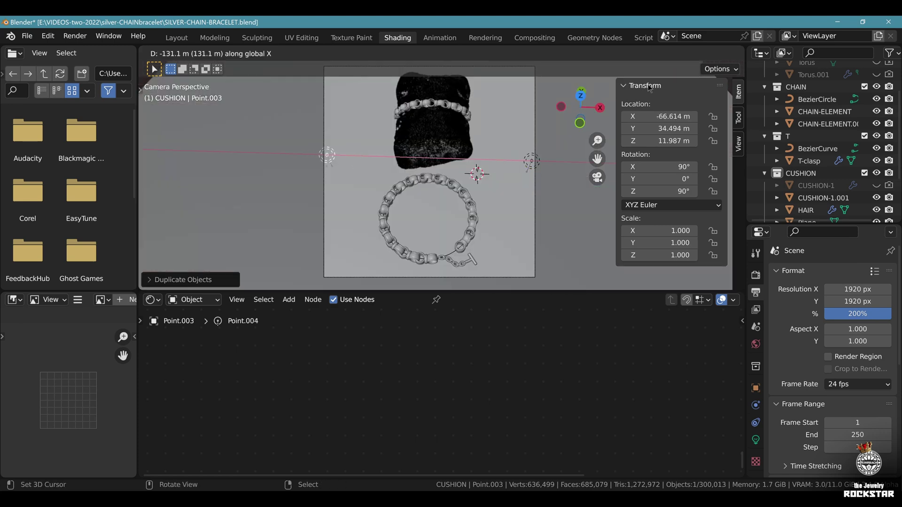
left_click(334, 160)
left_click(722, 53)
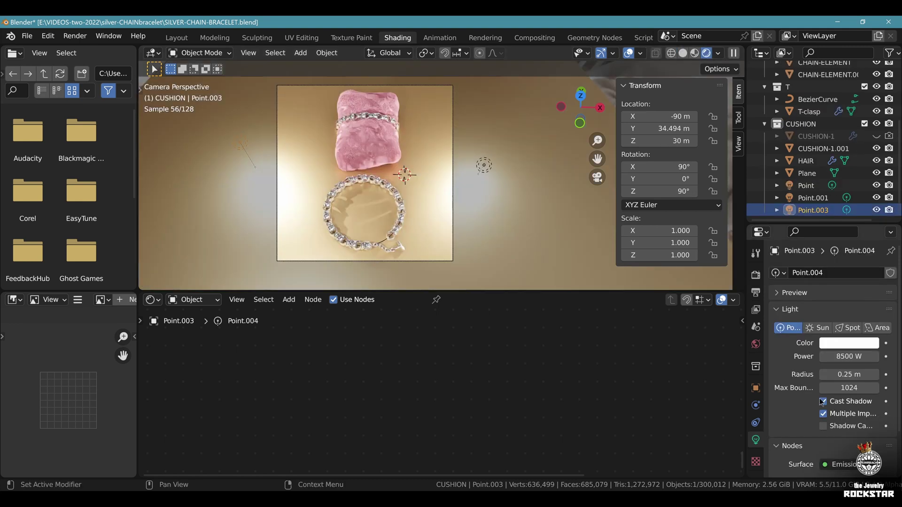
- Set the radius of the selected point light to 5 m
left_click(855, 375)
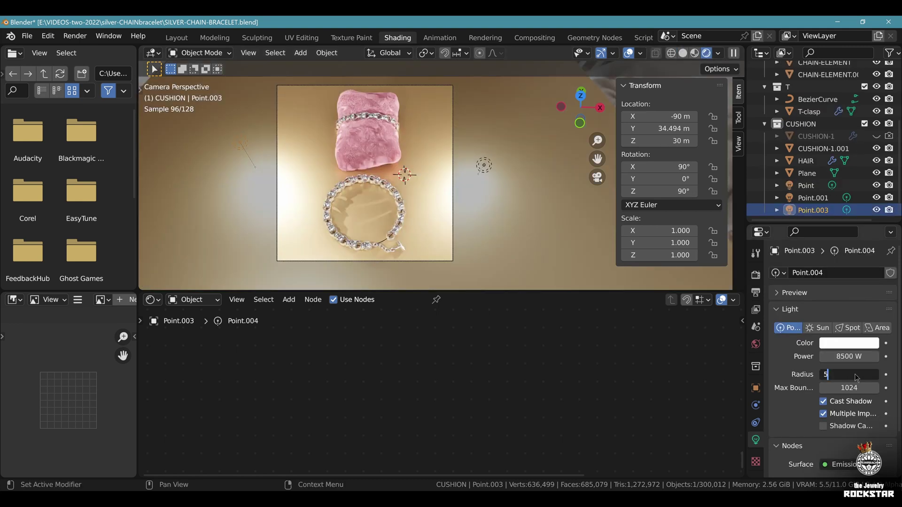
key("Return")
scroll(855, 378, "down", 3)
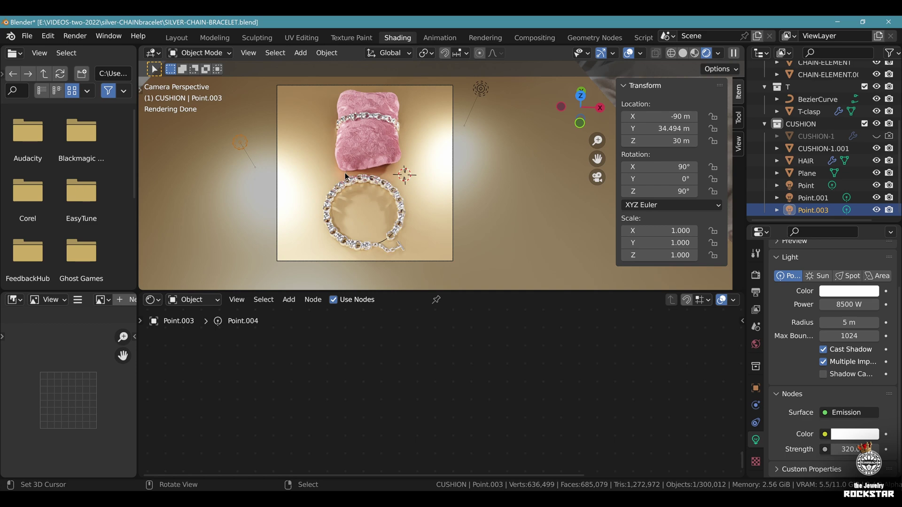
- Render the final image from the camera view and maximize the render window
key("F12")
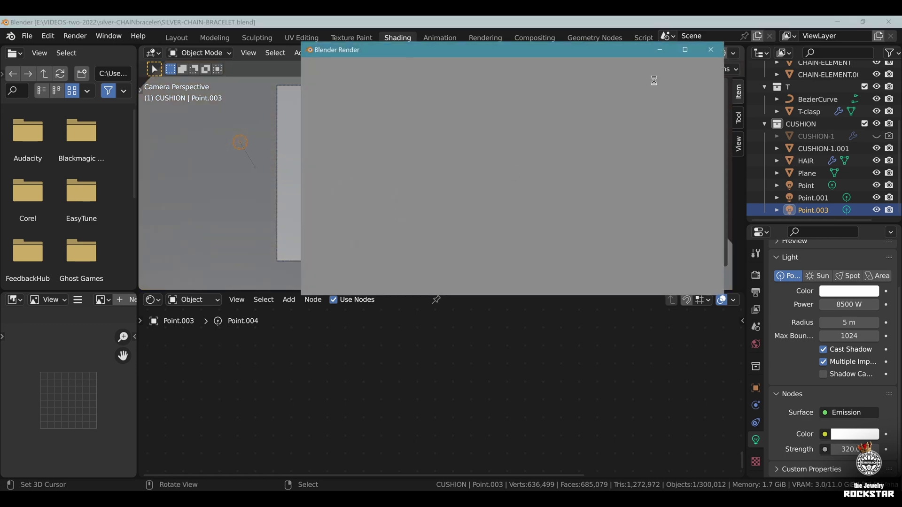
left_click(684, 50)
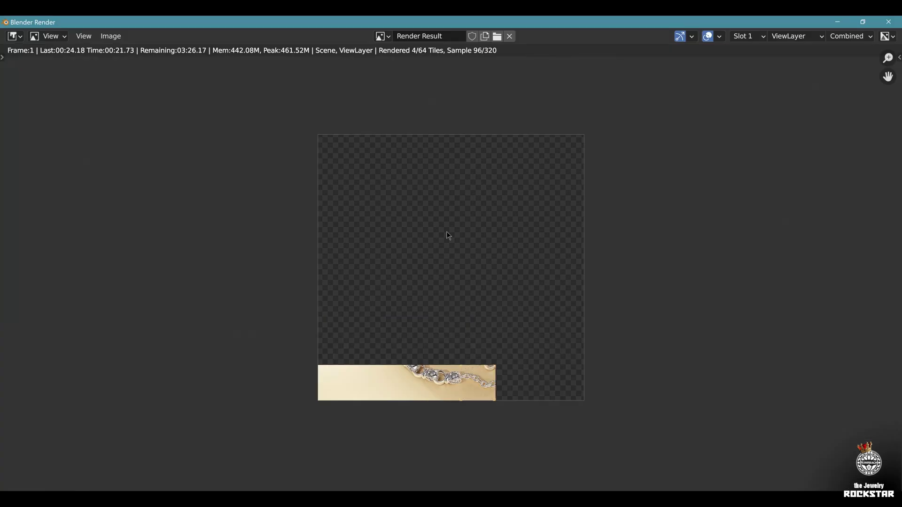